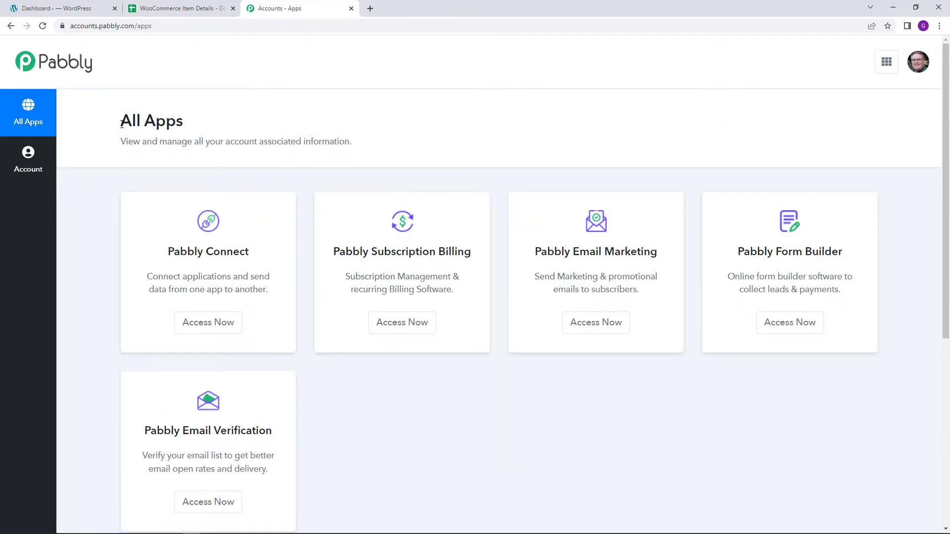
- Open Pabbly Connect and start a new workflow named "Add Multiple Rows in Google Sheets for Multiple Items of Single Order"
{"action": "left_click_drag", "start_coordinate": [122, 124], "coordinate": [184, 130]}
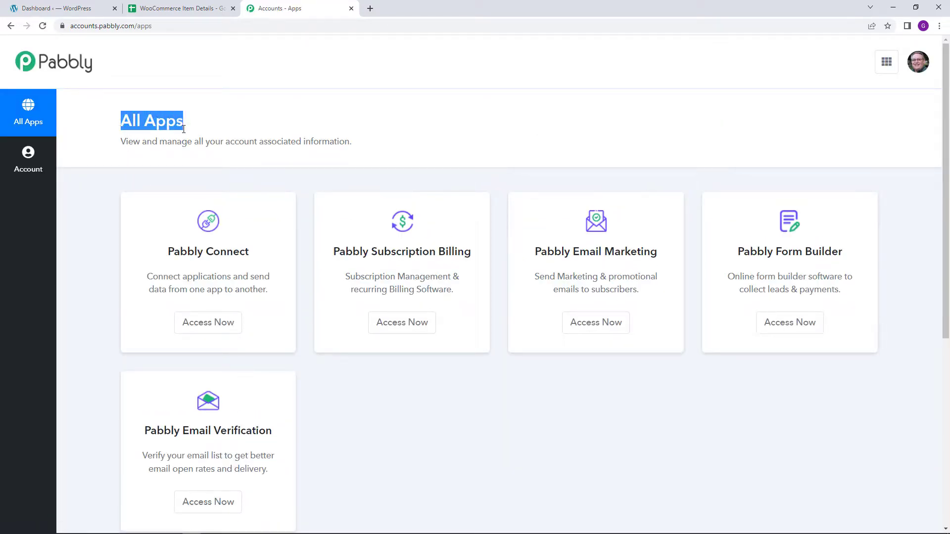
{"action": "left_click", "coordinate": [206, 322]}
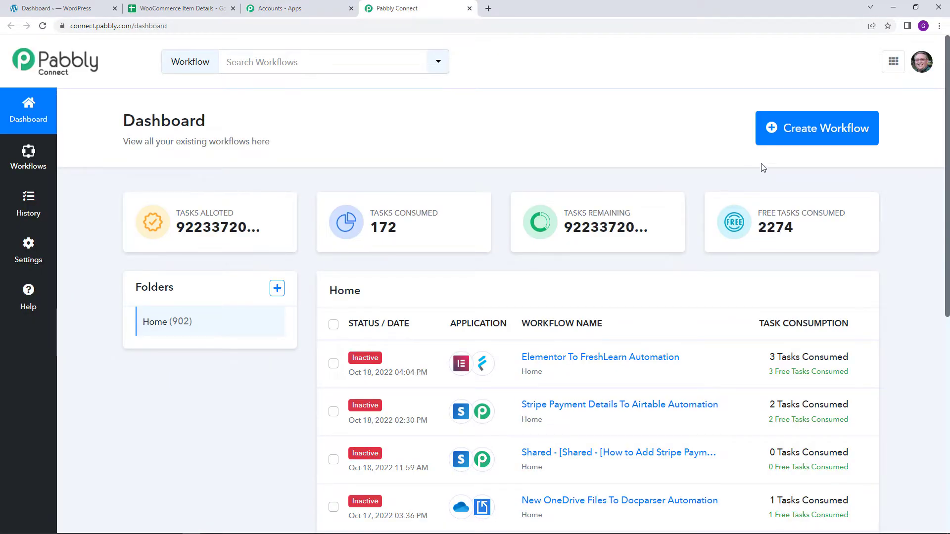
{"action": "left_click", "coordinate": [806, 141]}
{"action": "right_click", "coordinate": [404, 295]}
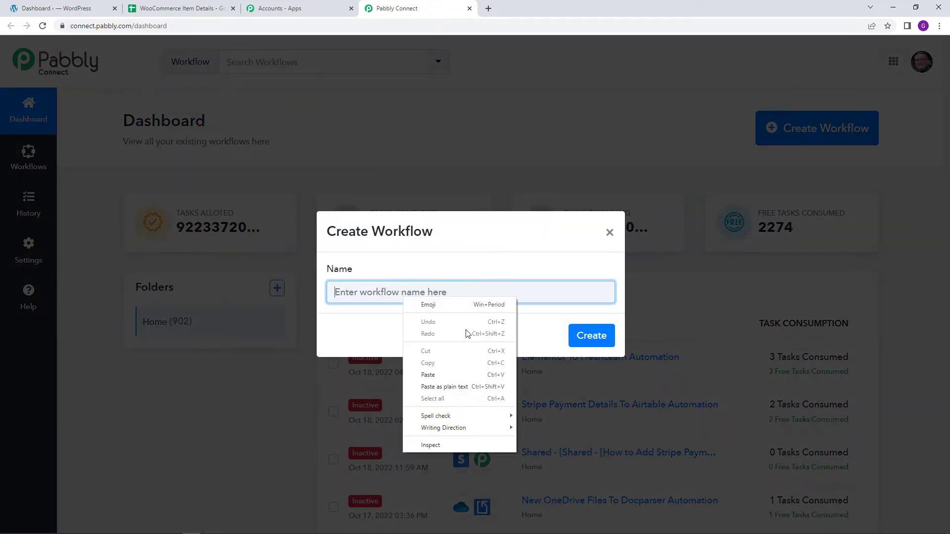
{"action": "left_click", "coordinate": [433, 369]}
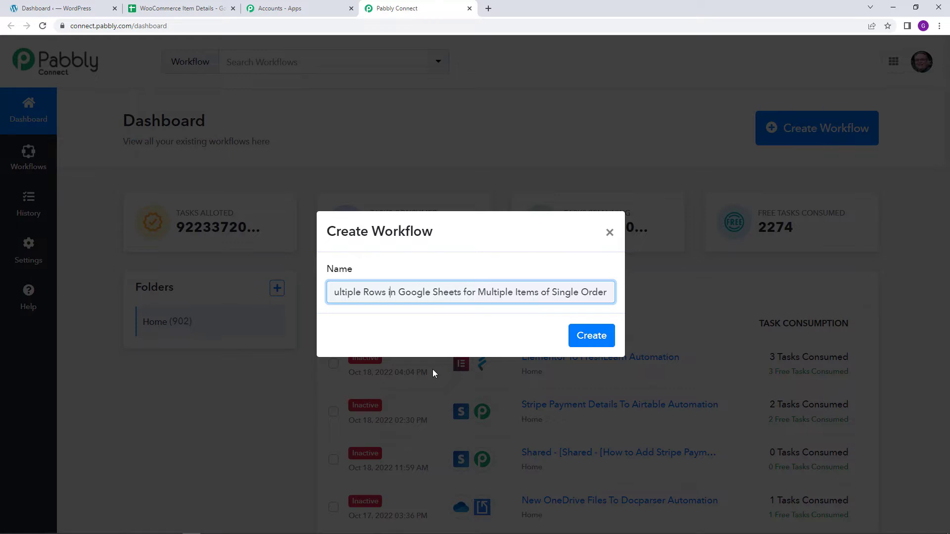
- Append "Automation" to the end of the workflow name and create the workflow
{"action": "key", "text": "Left"}
{"action": "key", "text": "Left"}
{"action": "key", "text": "Left"}
{"action": "key", "text": "Left"}
{"action": "key", "text": "Left"}
{"action": "key", "text": "Left"}
{"action": "key", "text": "Left"}
{"action": "key", "text": "Left"}
{"action": "key", "text": "Left"}
{"action": "key", "text": "Left"}
{"action": "key", "text": "Left"}
{"action": "key", "text": "Left"}
{"action": "key", "text": "Left"}
{"action": "key", "text": "Left"}
{"action": "key", "text": "Left"}
{"action": "key", "text": "Left"}
{"action": "key", "text": "Left"}
{"action": "key", "text": "Left"}
{"action": "key", "text": "Left"}
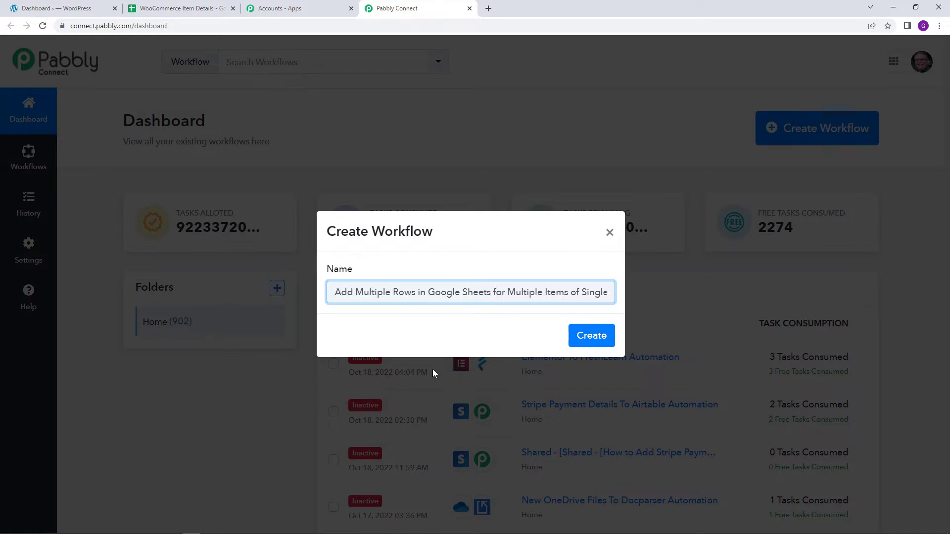
{"action": "key", "text": "Right"}
{"action": "key", "text": "Right"}
{"action": "key", "text": "Right"}
{"action": "key", "text": "Right"}
{"action": "key", "text": "Right"}
{"action": "key", "text": "Right"}
{"action": "key", "text": "Right"}
{"action": "key", "text": "Right"}
{"action": "key", "text": "Right"}
{"action": "key", "text": "Right"}
{"action": "key", "text": "Right"}
{"action": "key", "text": "Right"}
{"action": "key", "text": "Right"}
{"action": "key", "text": "Right"}
{"action": "key", "text": "Right"}
{"action": "key", "text": "Right"}
{"action": "key", "text": "Right"}
{"action": "key", "text": "Right"}
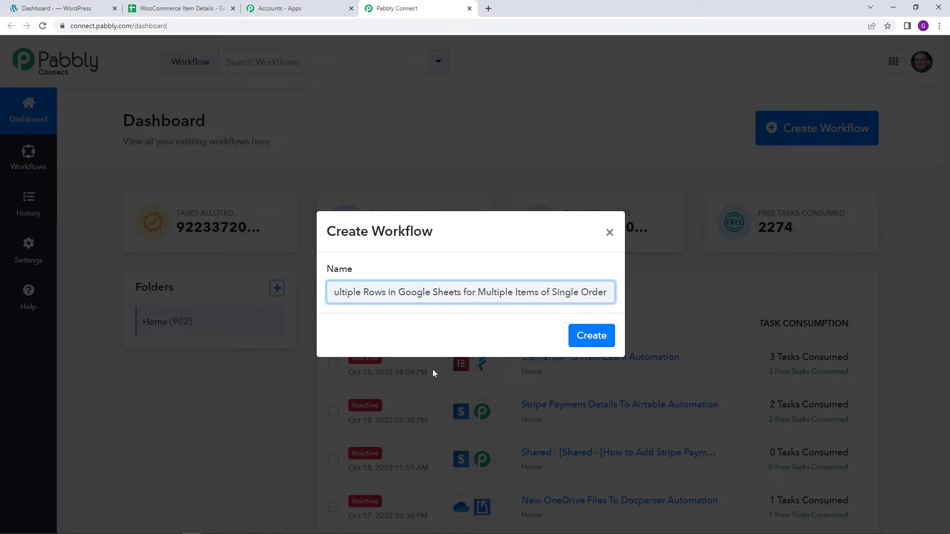
{"action": "type", "text": "Au"}
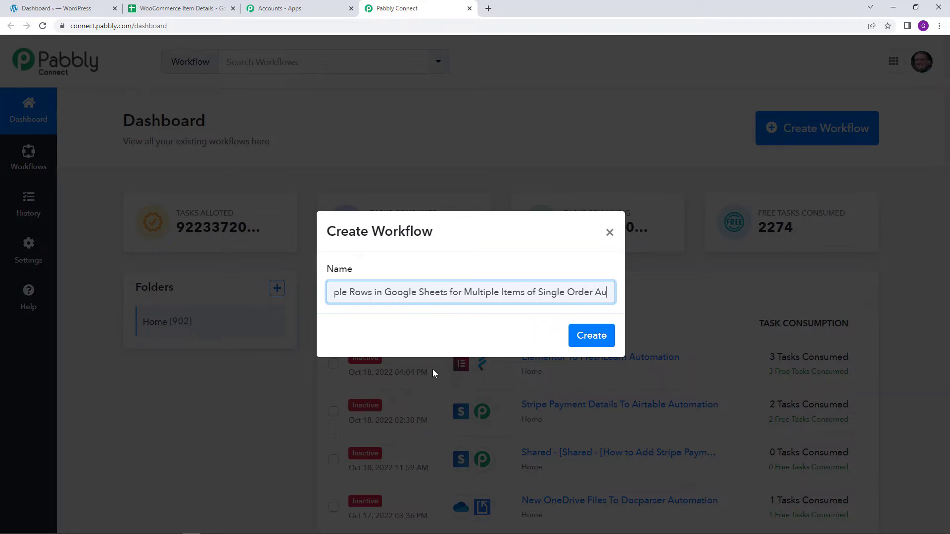
{"action": "type", "text": "tomation"}
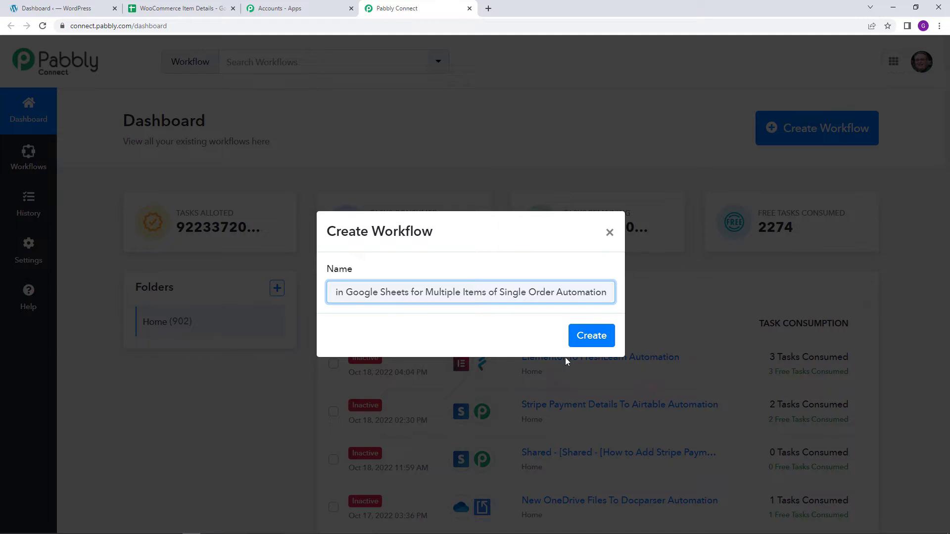
{"action": "left_click", "coordinate": [590, 345]}
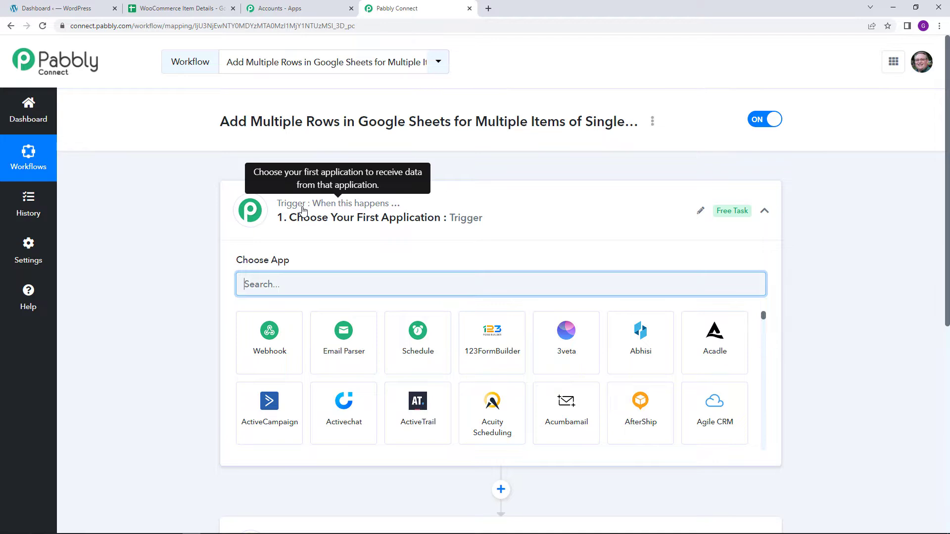
- Set the workflow's trigger application to WooCommerce with the trigger event New Order Created
{"action": "scroll", "coordinate": [304, 211], "scroll_direction": "down", "scroll_amount": 3}
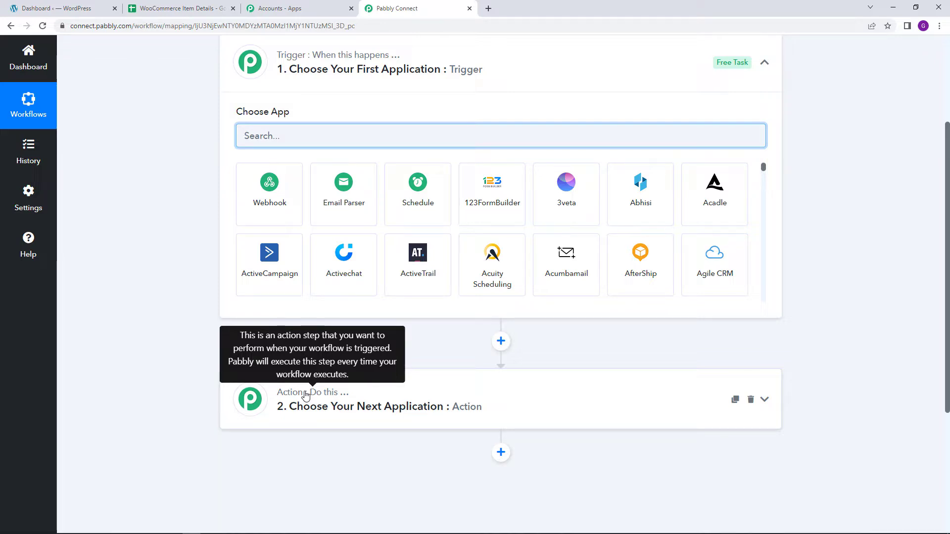
{"action": "scroll", "coordinate": [305, 394], "scroll_direction": "up", "scroll_amount": 3}
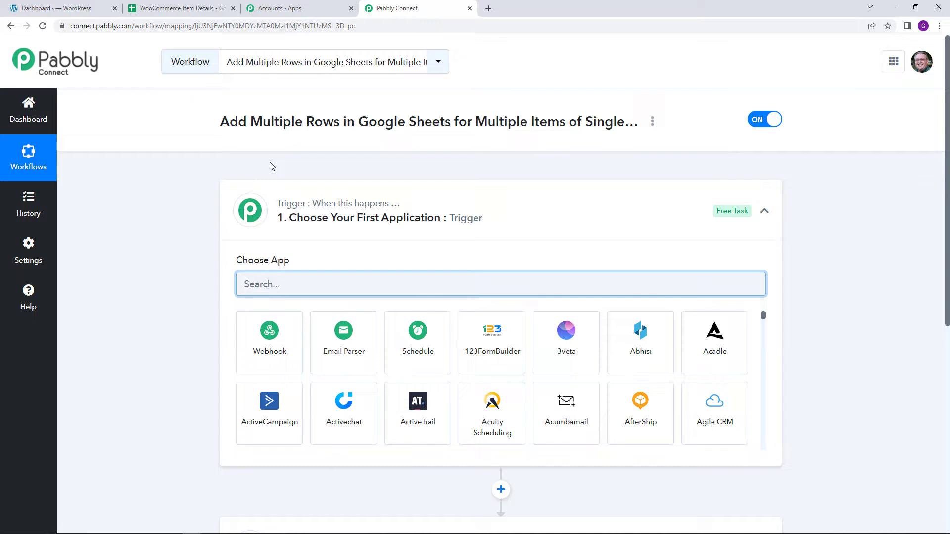
{"action": "scroll", "coordinate": [271, 167], "scroll_direction": "down", "scroll_amount": 1}
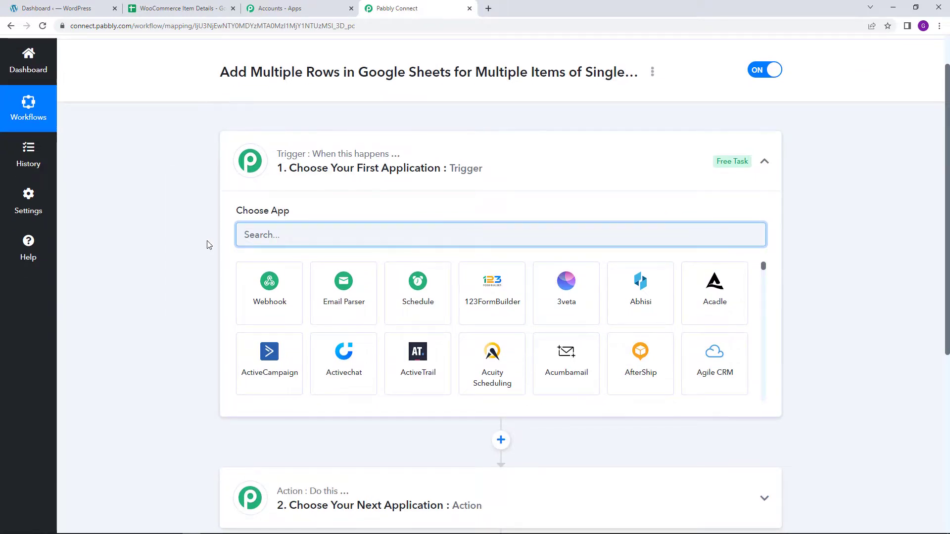
{"action": "scroll", "coordinate": [200, 248], "scroll_direction": "up", "scroll_amount": 1}
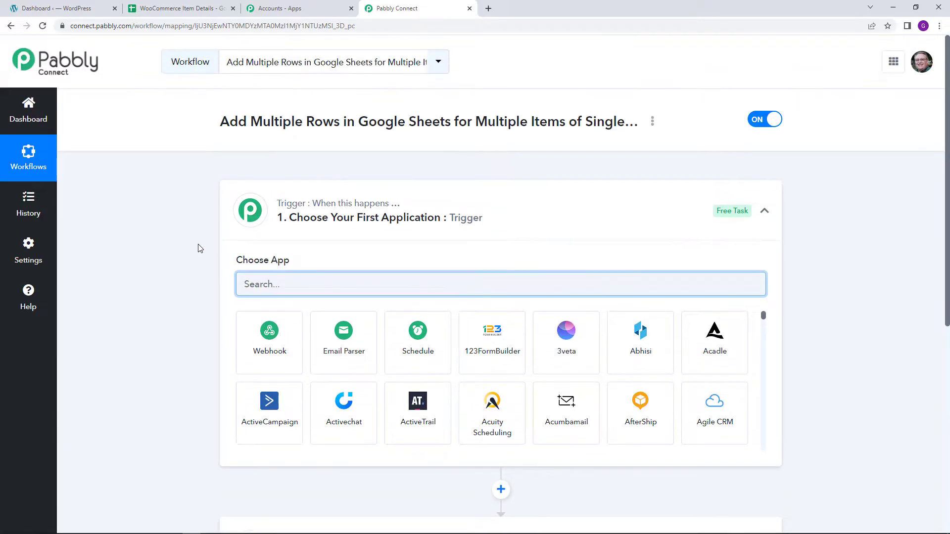
{"action": "scroll", "coordinate": [200, 249], "scroll_direction": "down", "scroll_amount": 1}
{"action": "type", "text": "Woo"}
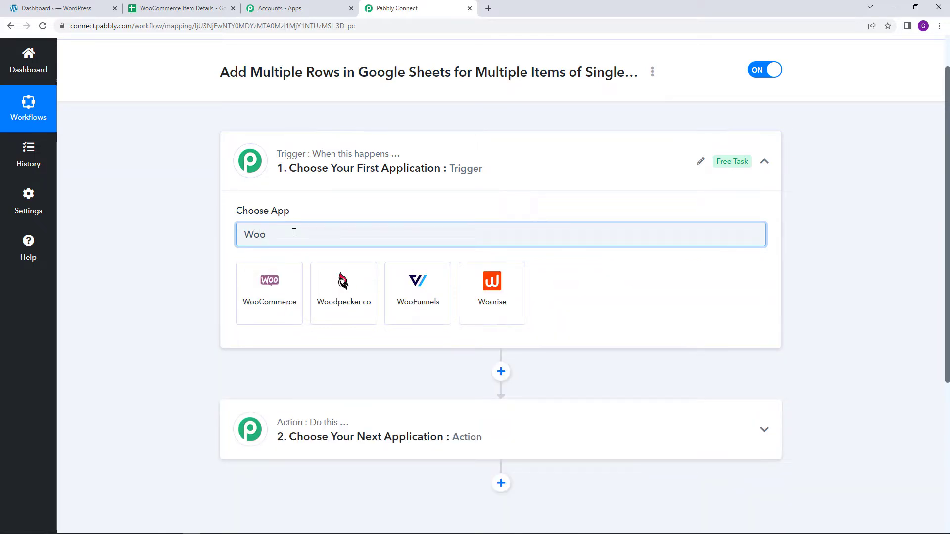
{"action": "left_click", "coordinate": [283, 294]}
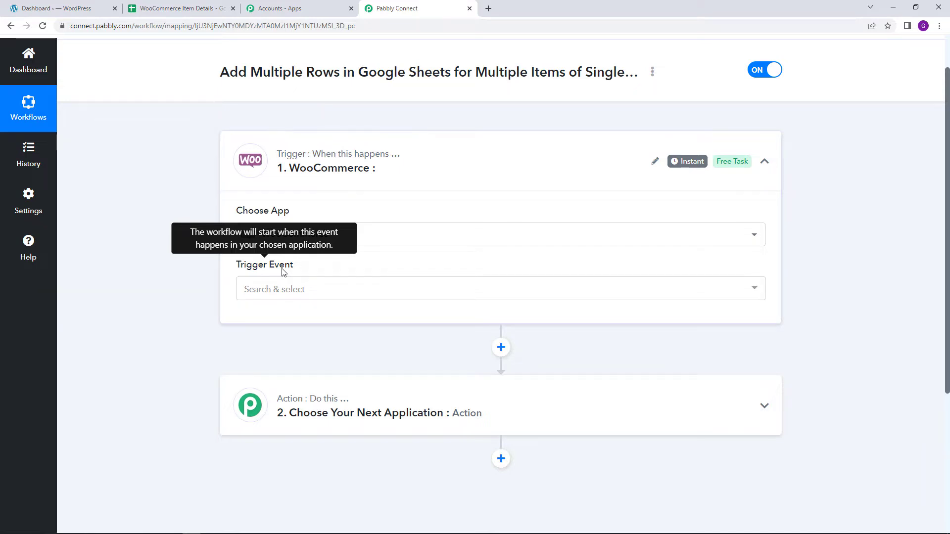
{"action": "left_click", "coordinate": [291, 299]}
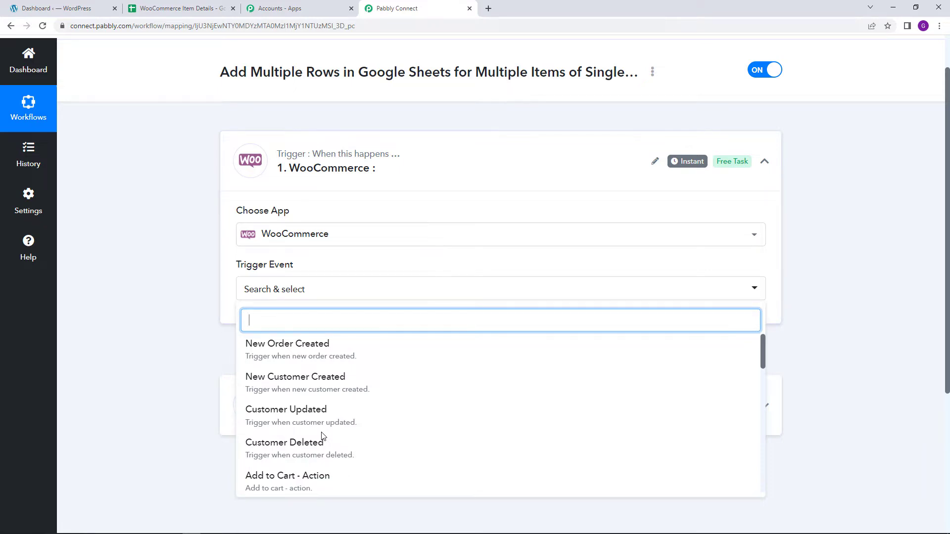
{"action": "left_click", "coordinate": [318, 359]}
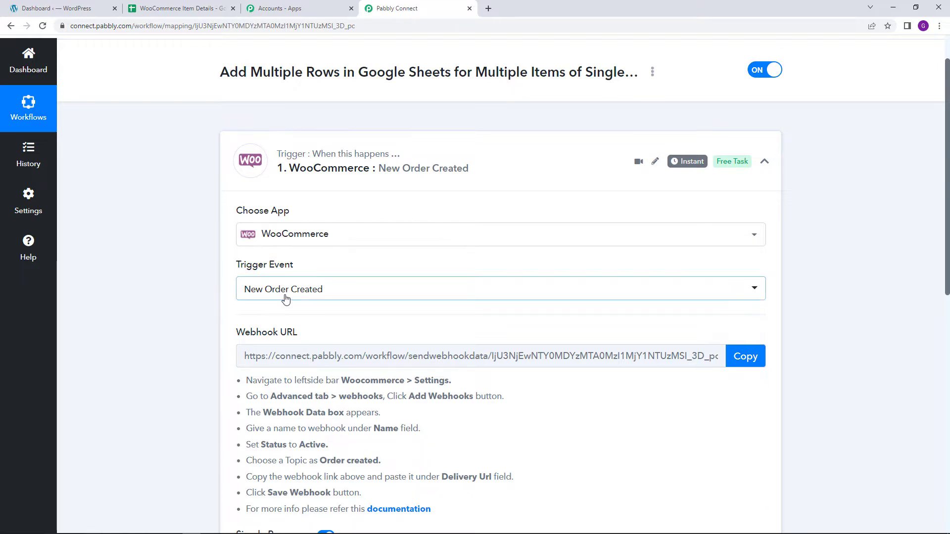
- Copy the webhook URL of the WooCommerce trigger
{"action": "mouse_move", "coordinate": [239, 337]}
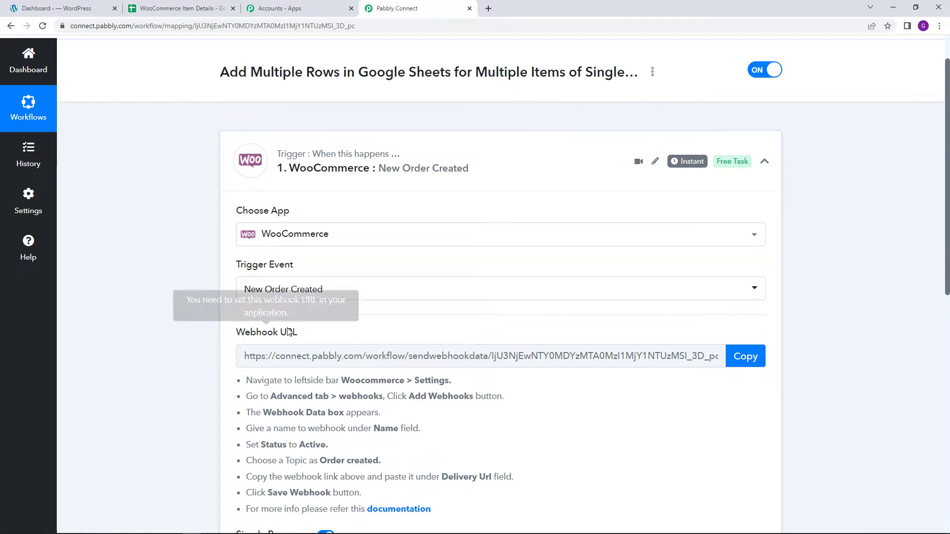
{"action": "left_click_drag", "start_coordinate": [239, 338], "coordinate": [298, 340]}
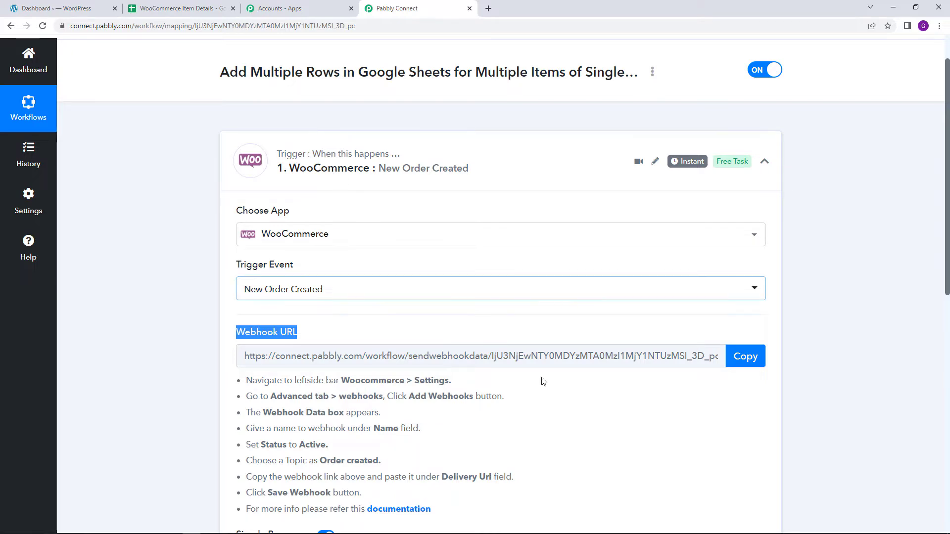
{"action": "scroll", "coordinate": [579, 484], "scroll_direction": "down", "scroll_amount": 1}
{"action": "scroll", "coordinate": [579, 483], "scroll_direction": "down", "scroll_amount": 2}
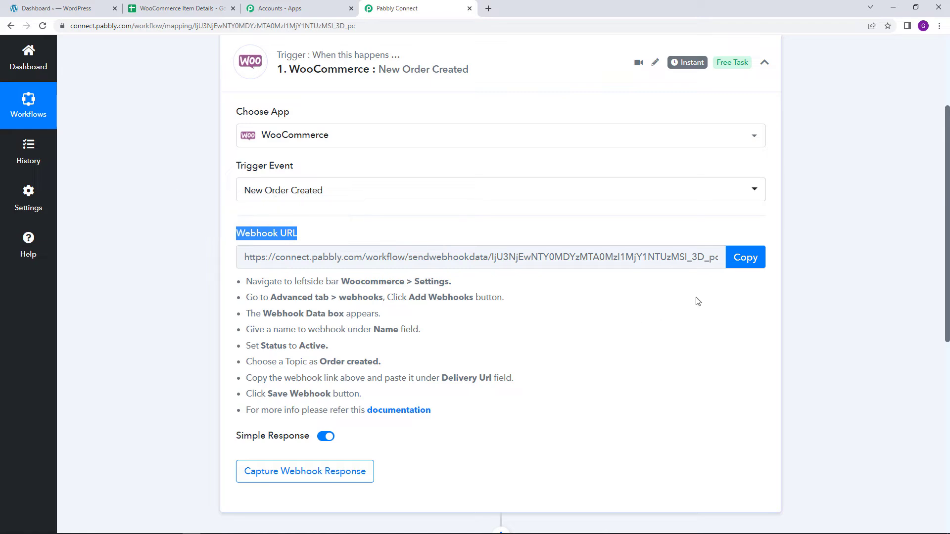
{"action": "left_click", "coordinate": [752, 259]}
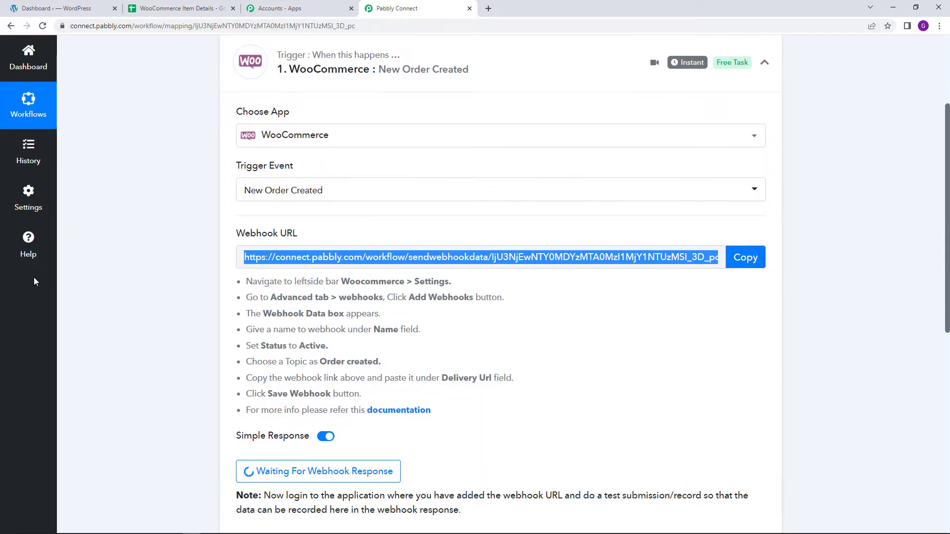
- Switch to the WordPress dashboard and add a new webhook in WooCommerce's advanced settings
{"action": "left_click", "coordinate": [50, 5]}
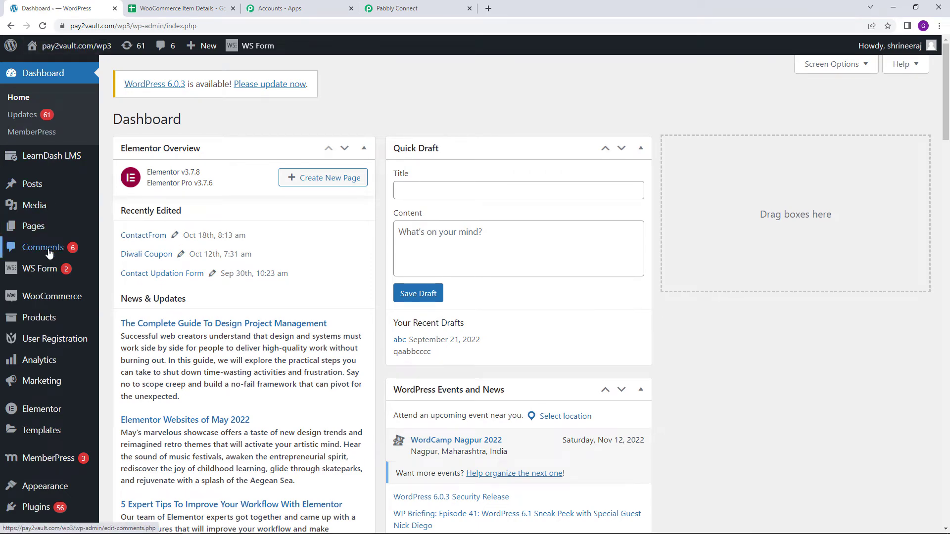
{"action": "scroll", "coordinate": [49, 253], "scroll_direction": "down", "scroll_amount": 1}
{"action": "scroll", "coordinate": [50, 253], "scroll_direction": "down", "scroll_amount": 1}
{"action": "mouse_move", "coordinate": [51, 253]}
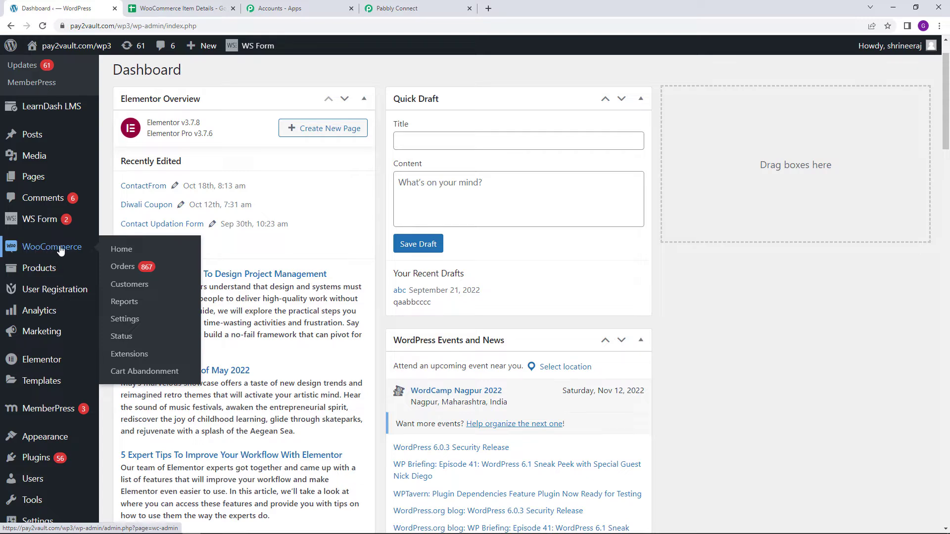
{"action": "left_click", "coordinate": [135, 319]}
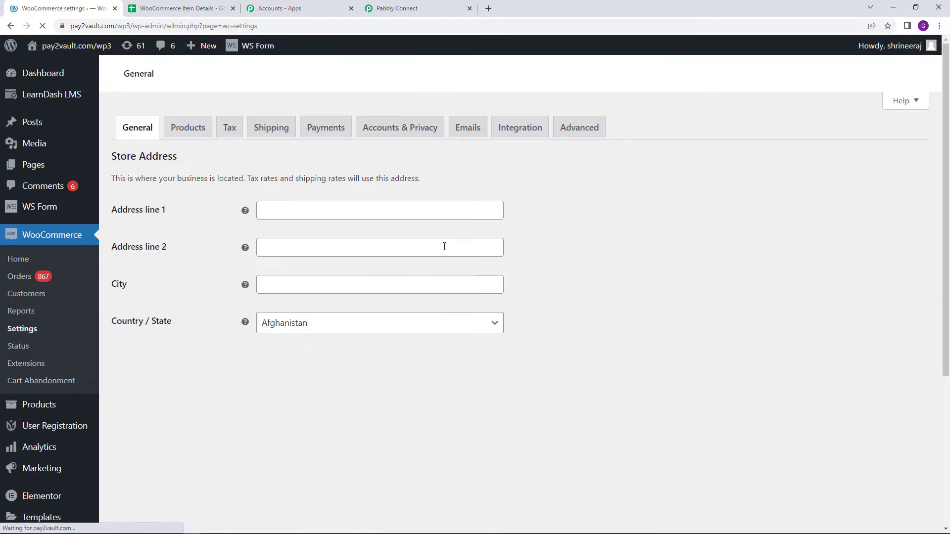
{"action": "left_click", "coordinate": [579, 127]}
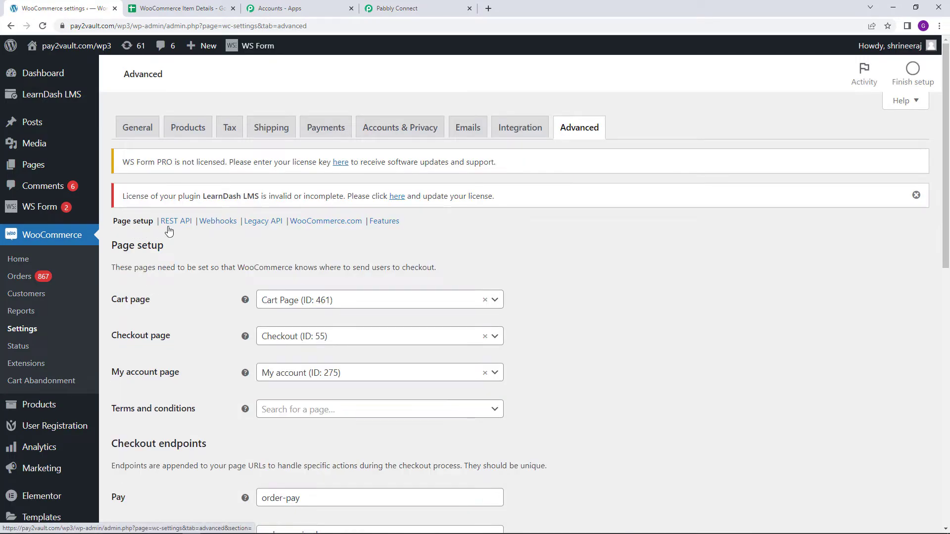
{"action": "left_click", "coordinate": [225, 223]}
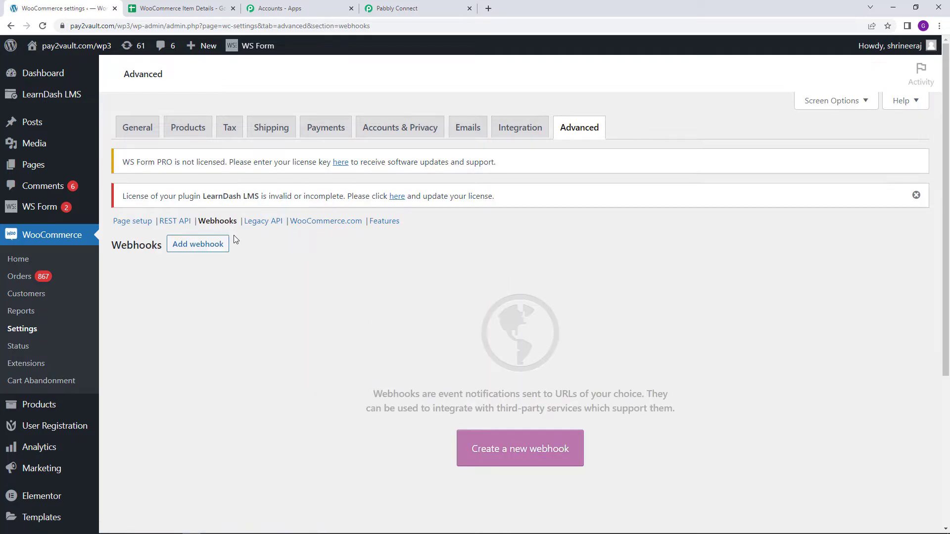
{"action": "left_click", "coordinate": [206, 243]}
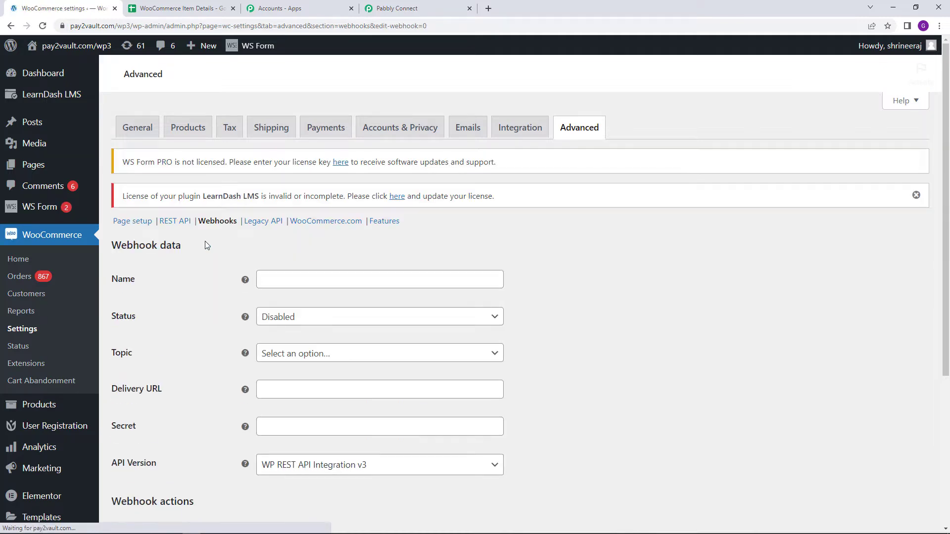
- Name the webhook "WooCommerce Pabbly Integration" and set its status to Active
{"action": "left_click", "coordinate": [282, 281]}
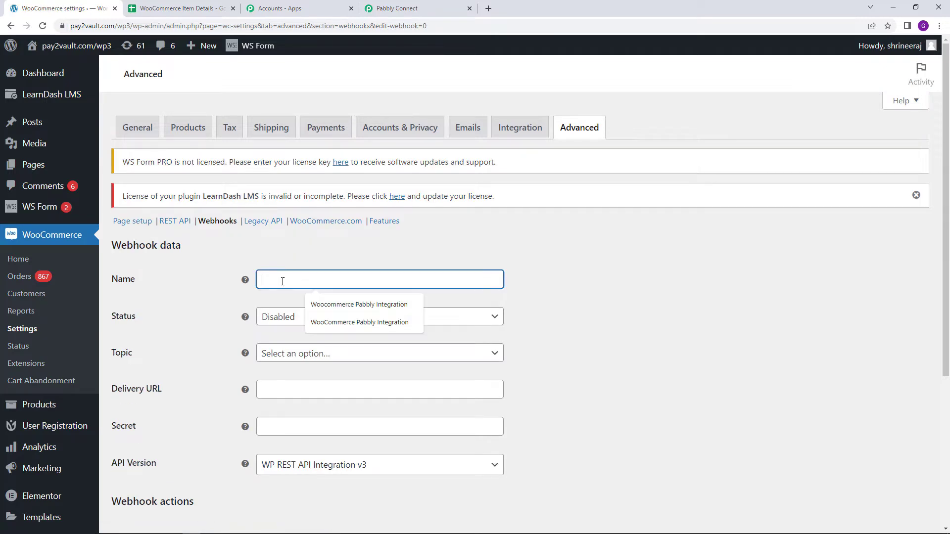
{"action": "left_click", "coordinate": [335, 304]}
{"action": "left_click", "coordinate": [289, 285]}
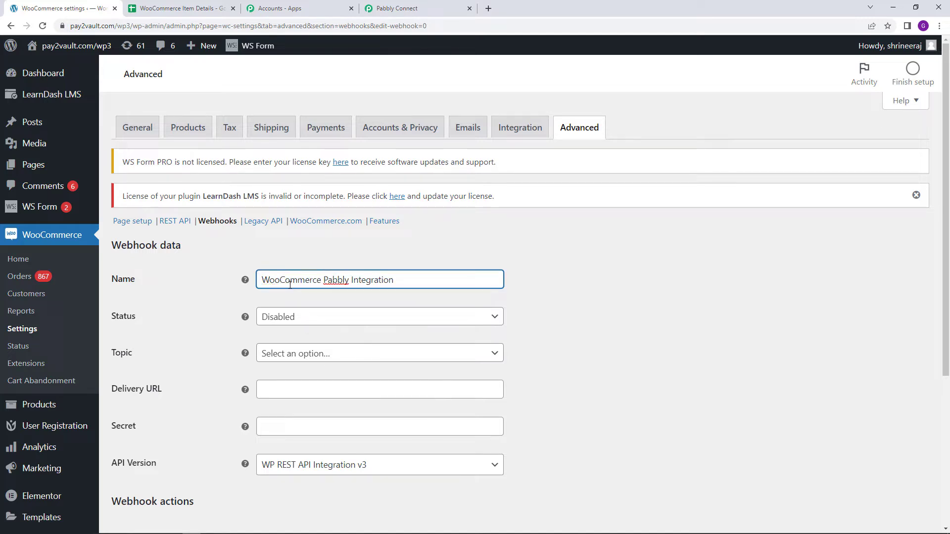
{"action": "left_click", "coordinate": [304, 298]}
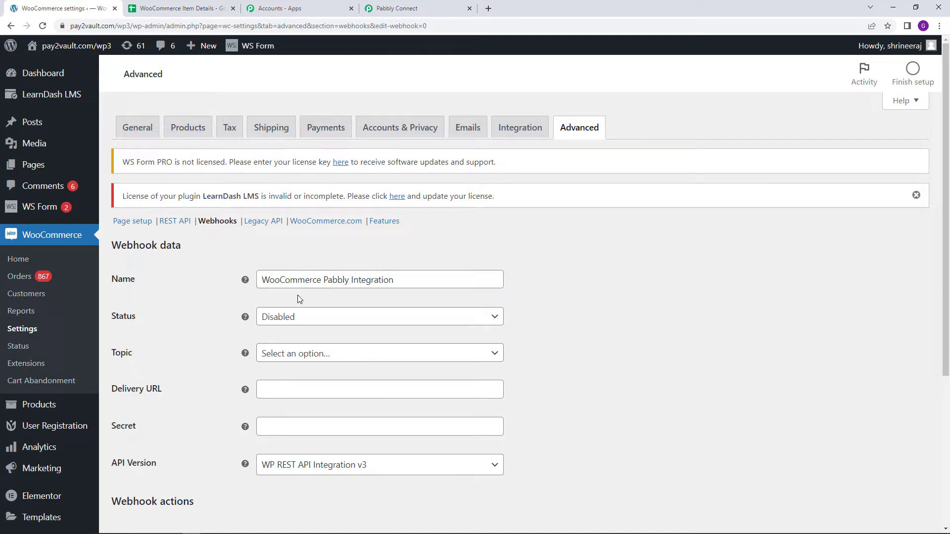
{"action": "left_click", "coordinate": [293, 316]}
{"action": "left_click", "coordinate": [304, 338]}
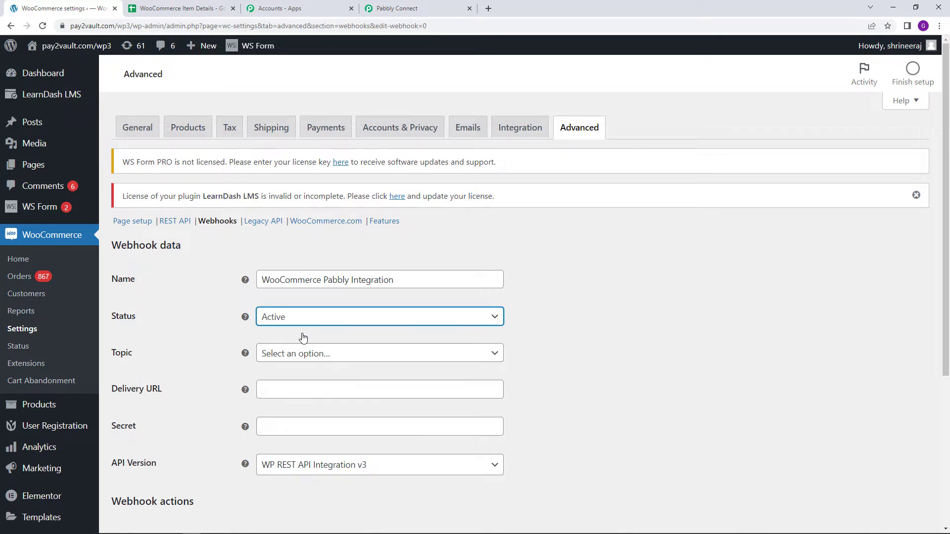
- Set the webhook's topic to Order created and paste the copied webhook URL as its delivery URL
{"action": "left_click", "coordinate": [322, 356]}
{"action": "scroll", "coordinate": [331, 386], "scroll_direction": "down", "scroll_amount": 5}
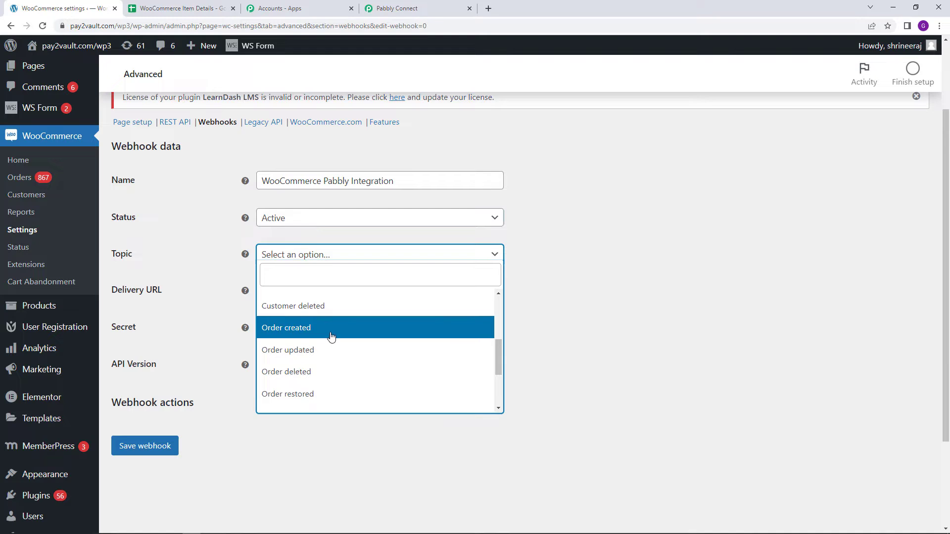
{"action": "left_click", "coordinate": [331, 333]}
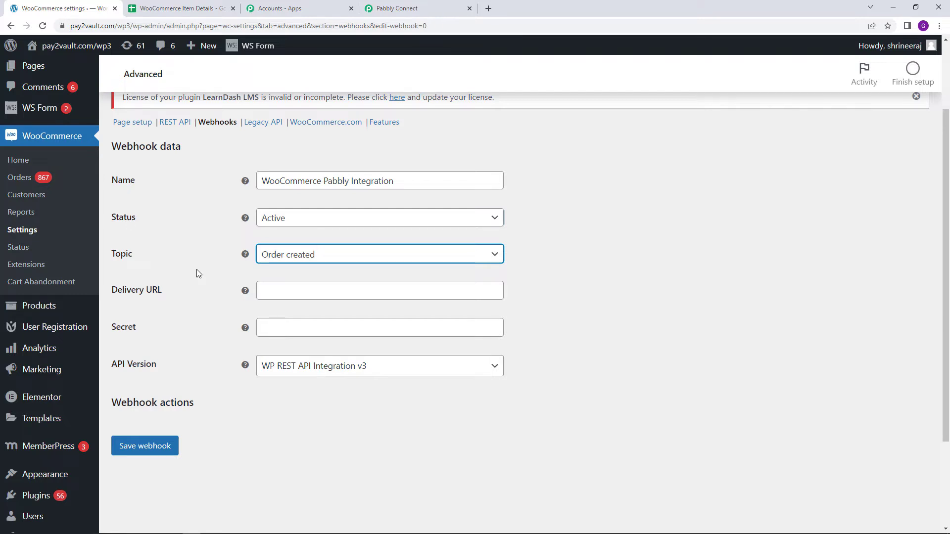
{"action": "right_click", "coordinate": [274, 290]}
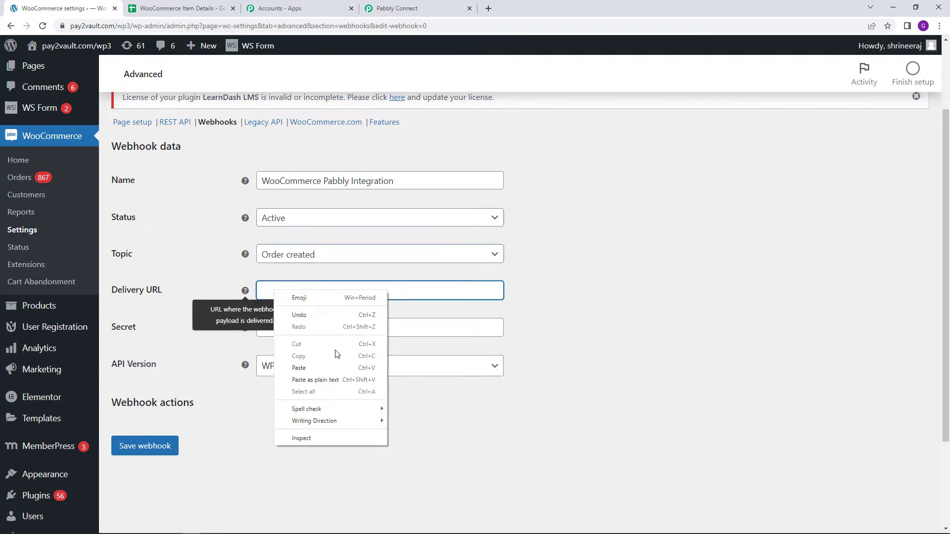
{"action": "left_click", "coordinate": [336, 367]}
{"action": "left_click", "coordinate": [193, 265]}
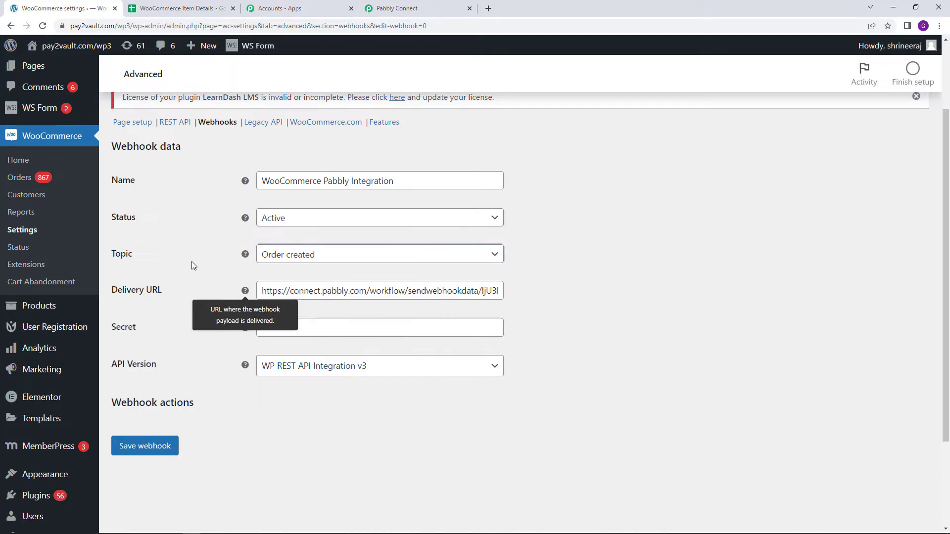
- Save the new webhook and return to the WooCommerce webhooks list
{"action": "scroll", "coordinate": [197, 341], "scroll_direction": "down", "scroll_amount": 1}
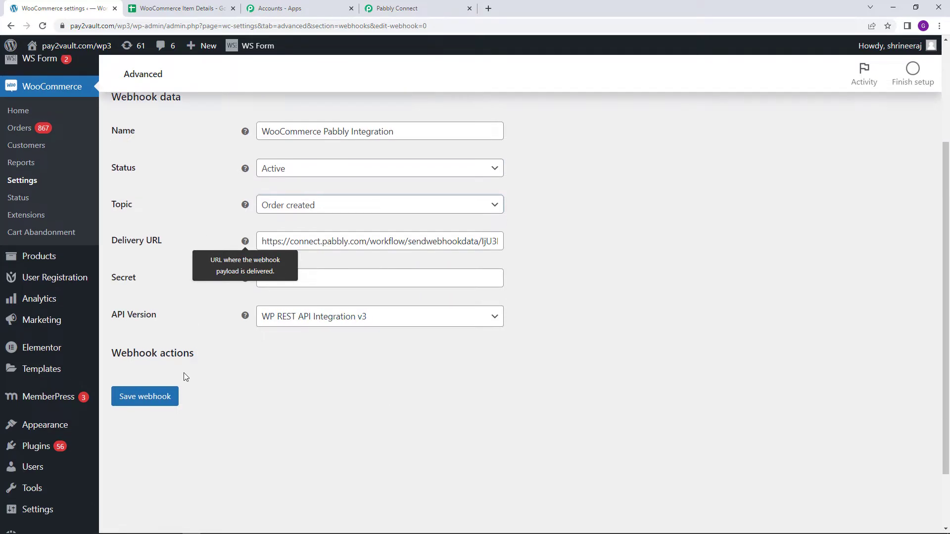
{"action": "left_click", "coordinate": [166, 395]}
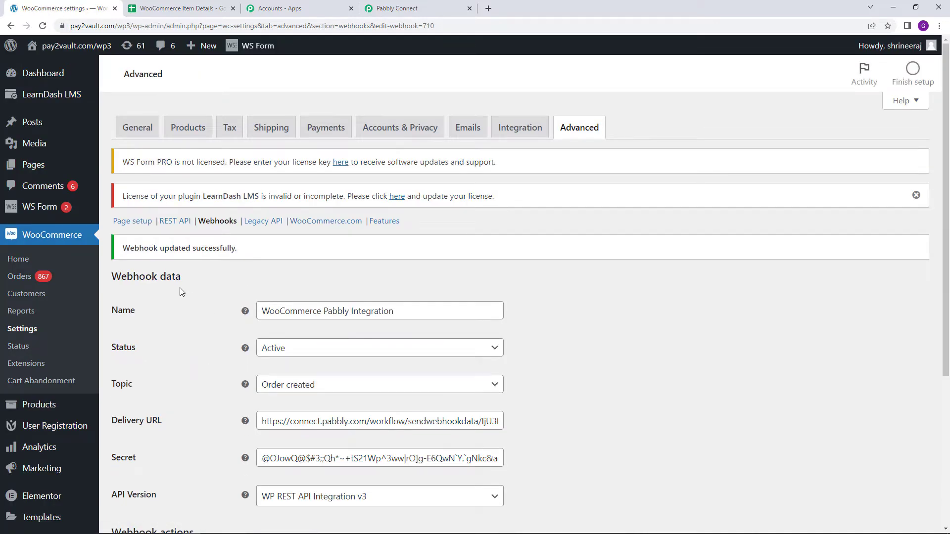
{"action": "left_click", "coordinate": [218, 222]}
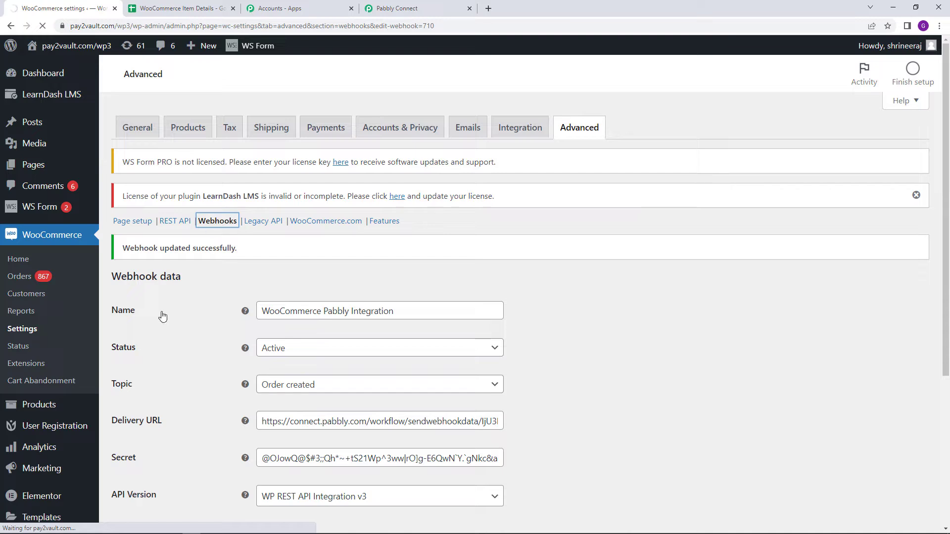
{"action": "scroll", "coordinate": [179, 327], "scroll_direction": "down", "scroll_amount": 1}
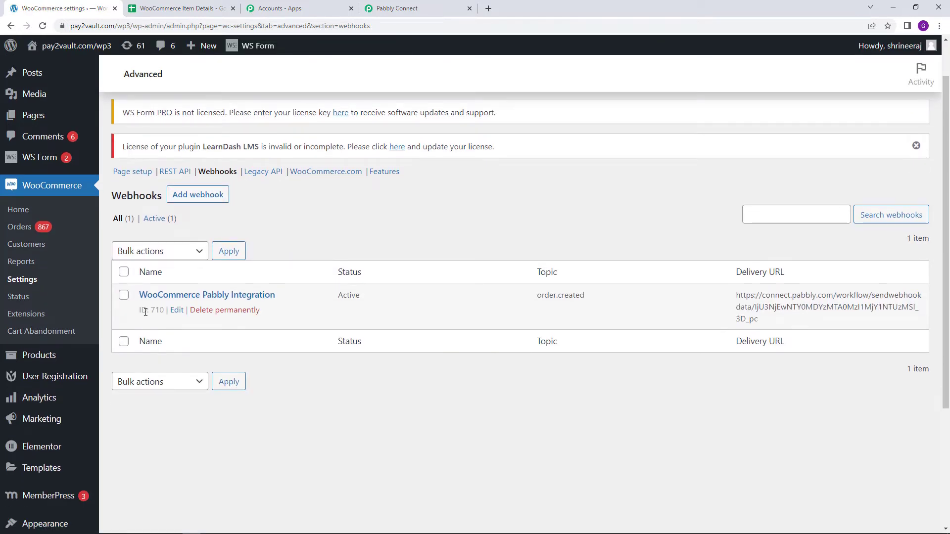
- Switch to Pabbly Connect and examine the webhook response received by the WooCommerce trigger
{"action": "left_click", "coordinate": [397, 8]}
{"action": "scroll", "coordinate": [210, 314], "scroll_direction": "down", "scroll_amount": 3}
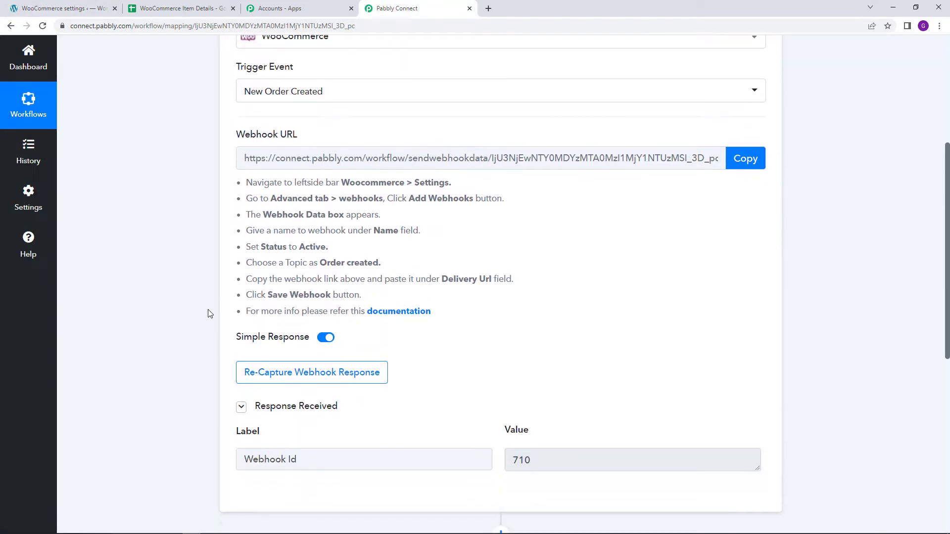
{"action": "left_click_drag", "start_coordinate": [241, 411], "coordinate": [567, 412]}
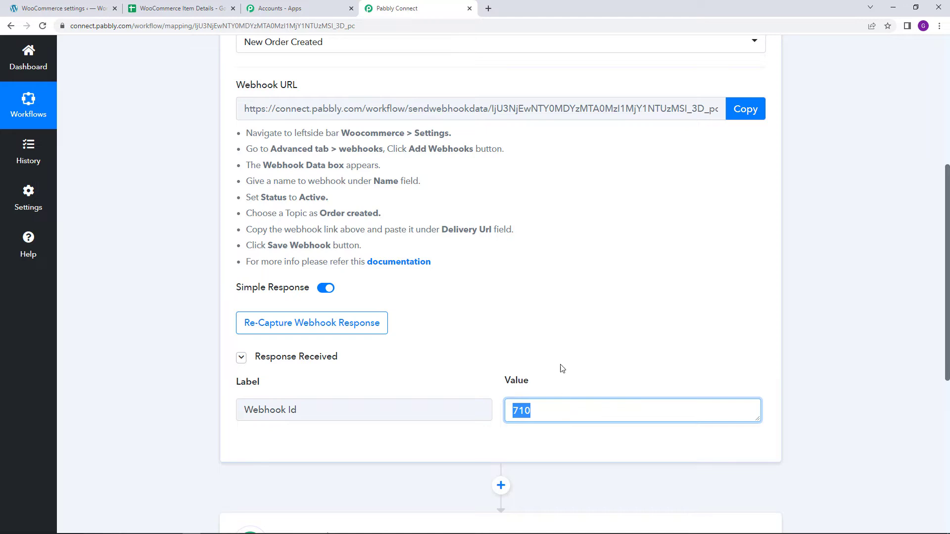
{"action": "left_click", "coordinate": [556, 338]}
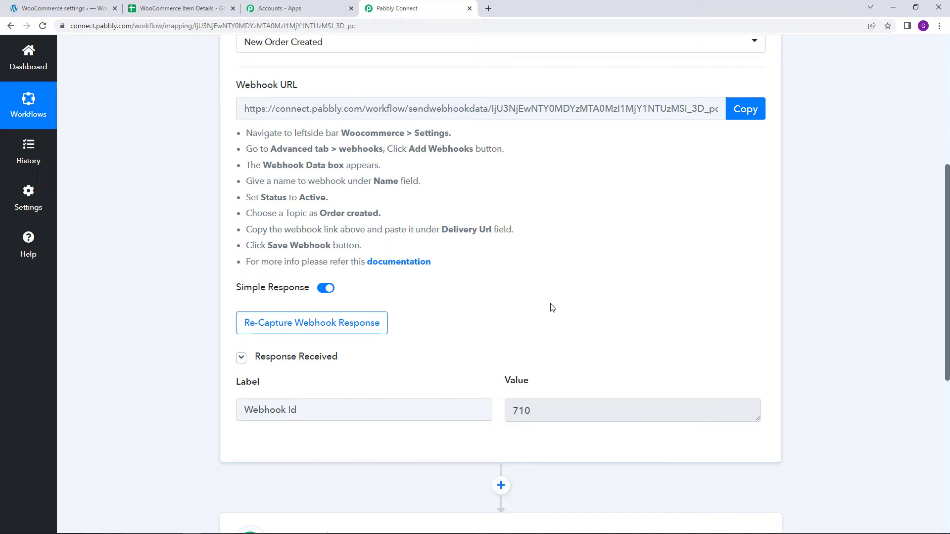
- Turn off Simple Response for the WooCommerce trigger and start re-capturing the webhook response
{"action": "scroll", "coordinate": [550, 306], "scroll_direction": "down", "scroll_amount": 1}
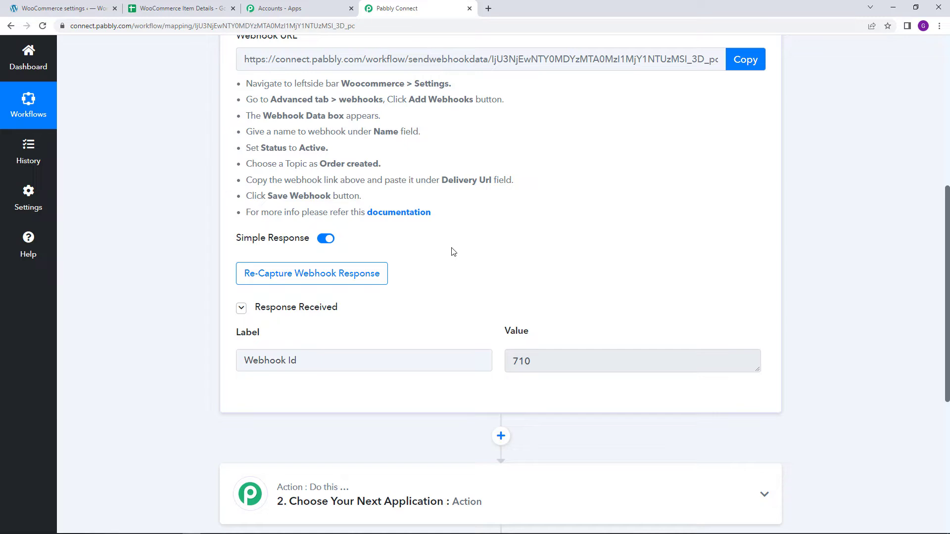
{"action": "left_click", "coordinate": [324, 239]}
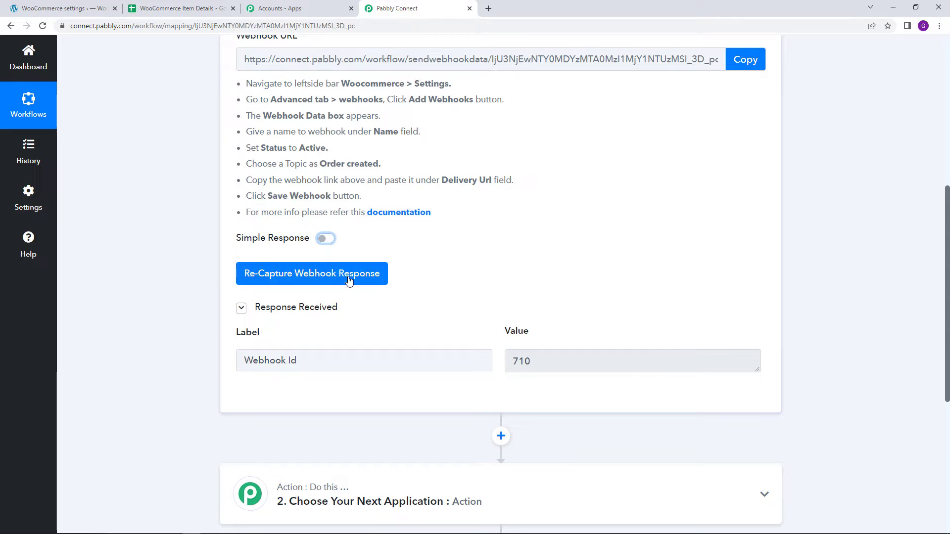
{"action": "left_click", "coordinate": [317, 274]}
{"action": "left_click", "coordinate": [455, 351]}
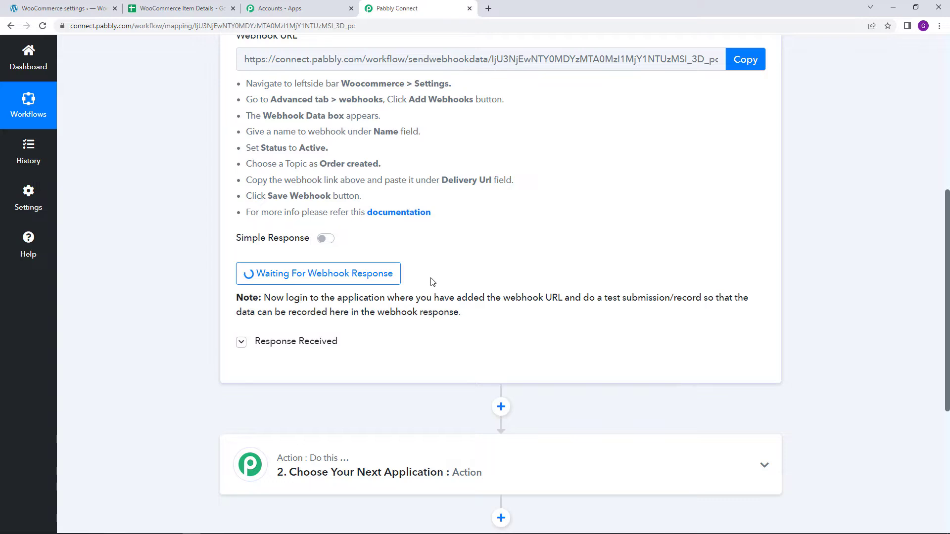
{"action": "scroll", "coordinate": [421, 292], "scroll_direction": "up", "scroll_amount": 1}
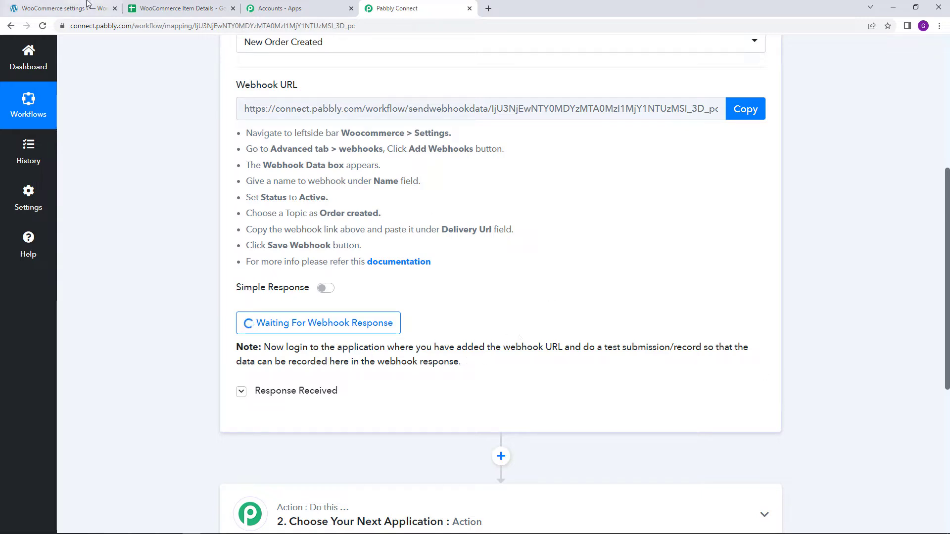
- Switch to the WordPress site, visit the store's shop page and add Book1 to the cart
{"action": "left_click", "coordinate": [63, 8]}
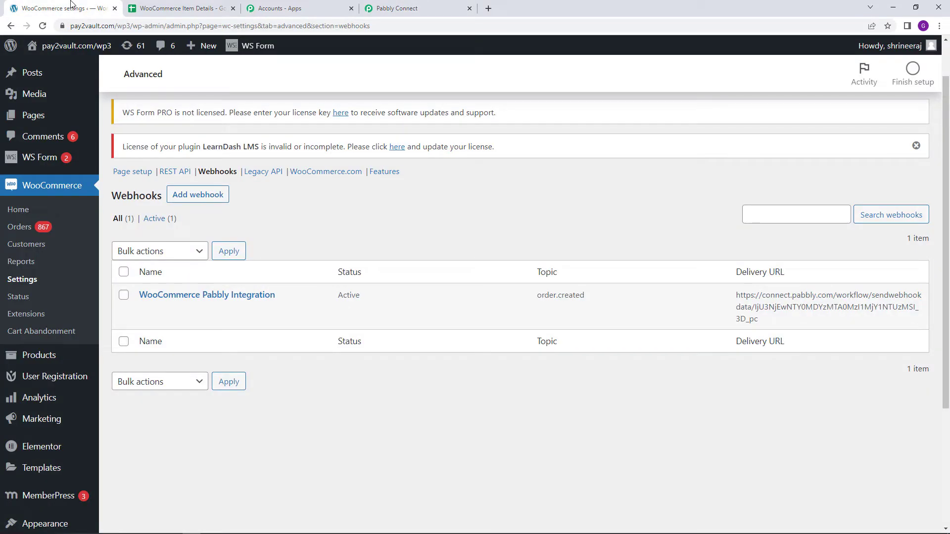
{"action": "mouse_move", "coordinate": [46, 48]}
{"action": "left_click", "coordinate": [50, 86]}
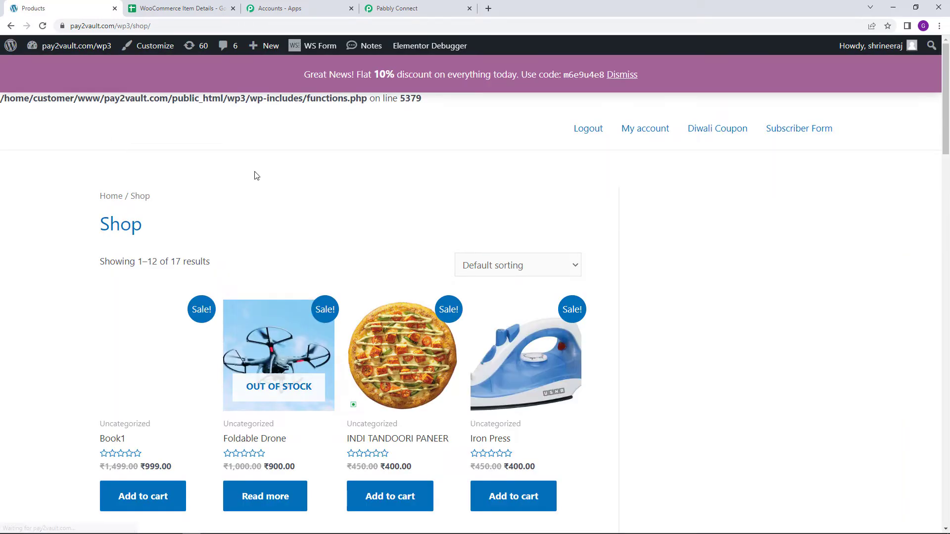
{"action": "scroll", "coordinate": [310, 178], "scroll_direction": "down", "scroll_amount": 1}
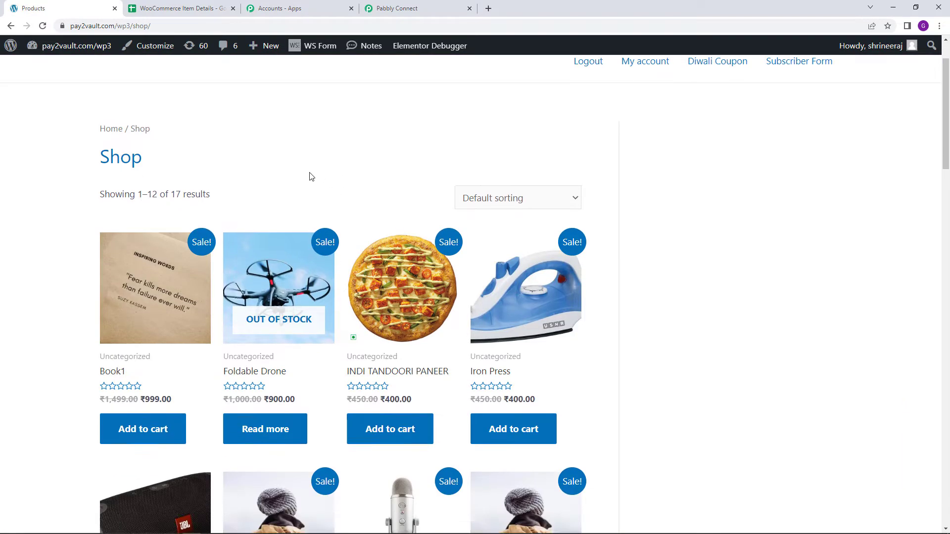
{"action": "scroll", "coordinate": [149, 342], "scroll_direction": "down", "scroll_amount": 1}
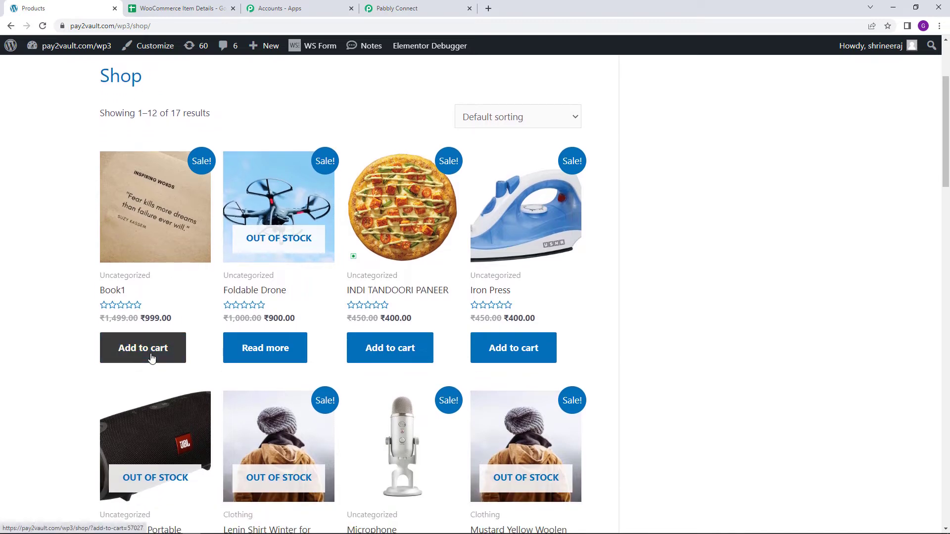
{"action": "left_click", "coordinate": [151, 358]}
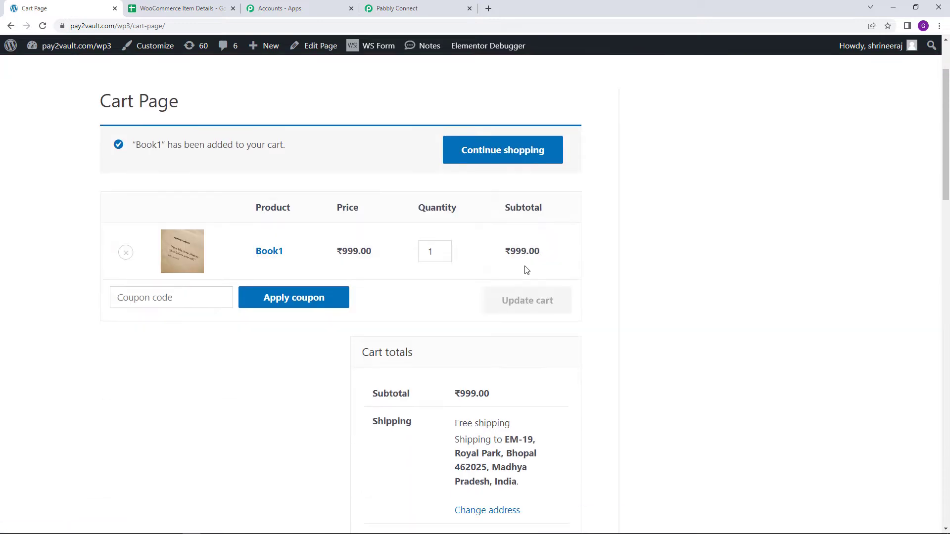
- Continue shopping and add the Iron Press and the Microphone to the same cart
{"action": "left_click", "coordinate": [498, 159]}
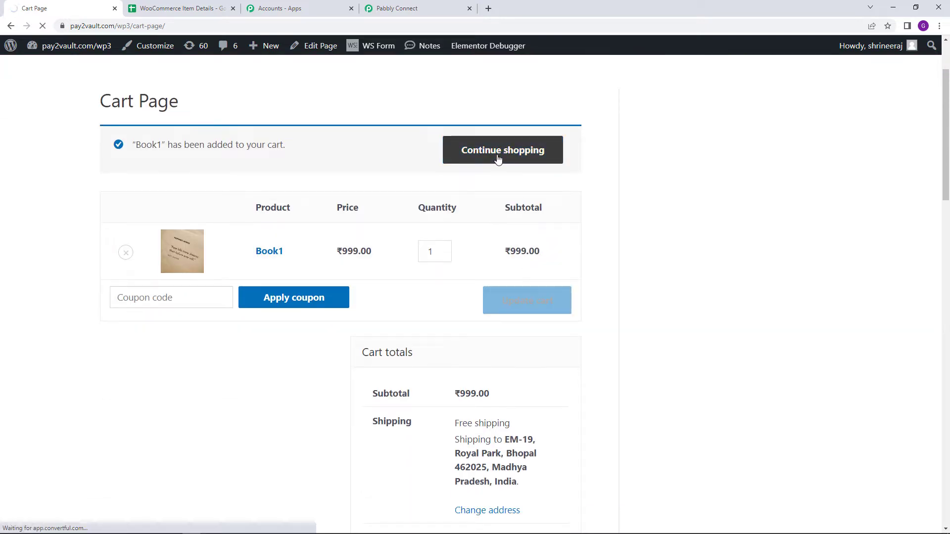
{"action": "scroll", "coordinate": [345, 307], "scroll_direction": "down", "scroll_amount": 4}
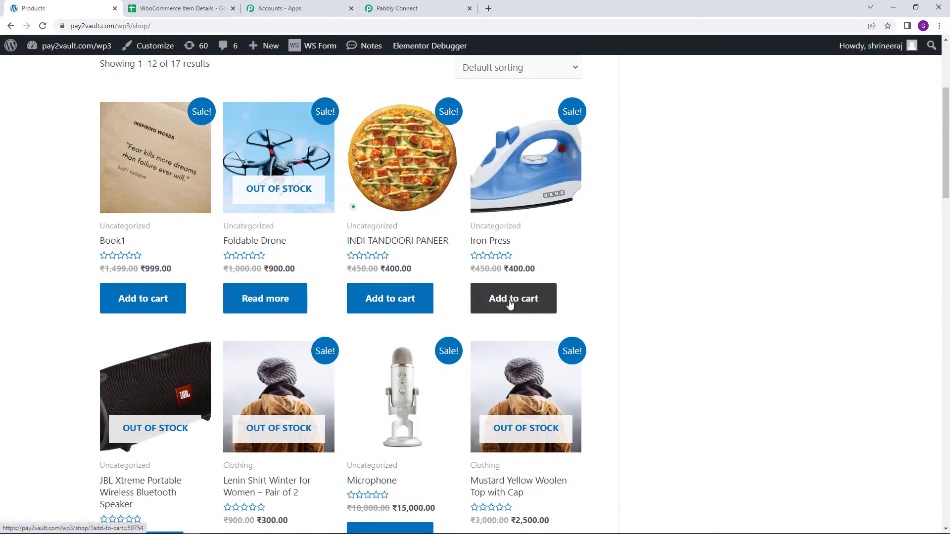
{"action": "left_click", "coordinate": [510, 303]}
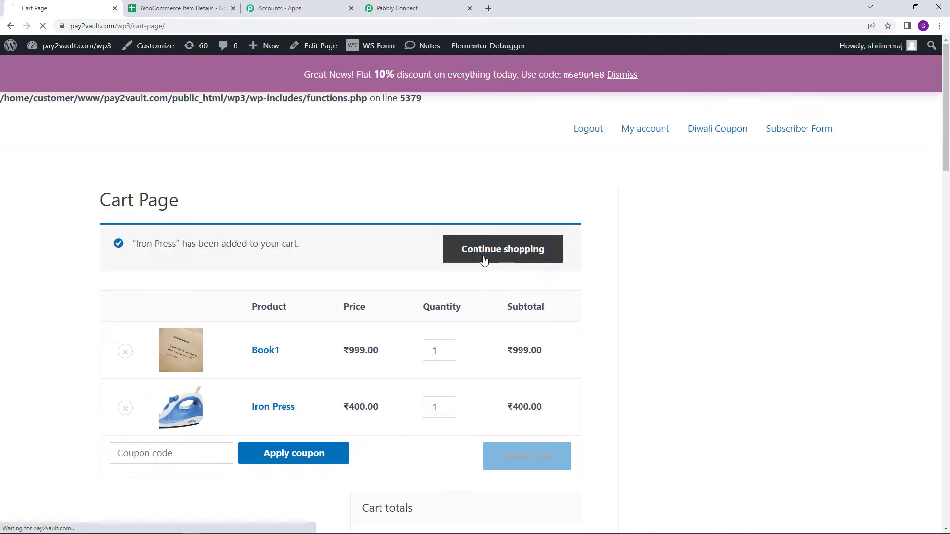
{"action": "left_click", "coordinate": [484, 260]}
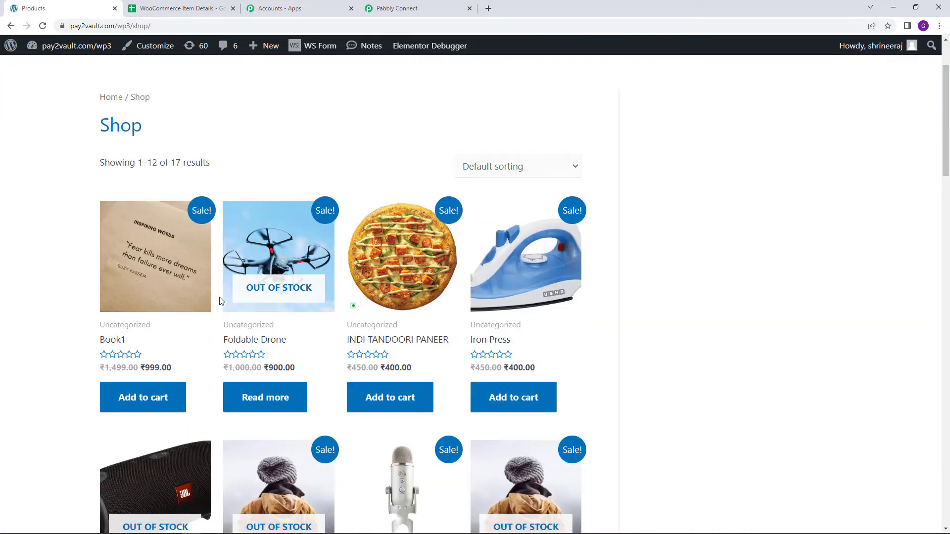
{"action": "scroll", "coordinate": [221, 302], "scroll_direction": "down", "scroll_amount": 5}
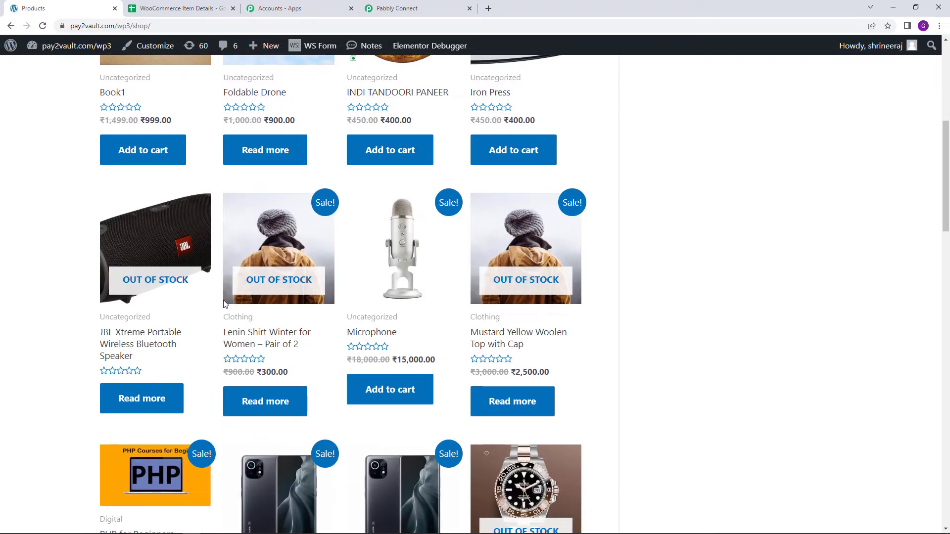
{"action": "scroll", "coordinate": [224, 304], "scroll_direction": "down", "scroll_amount": 1}
{"action": "left_click", "coordinate": [381, 296]}
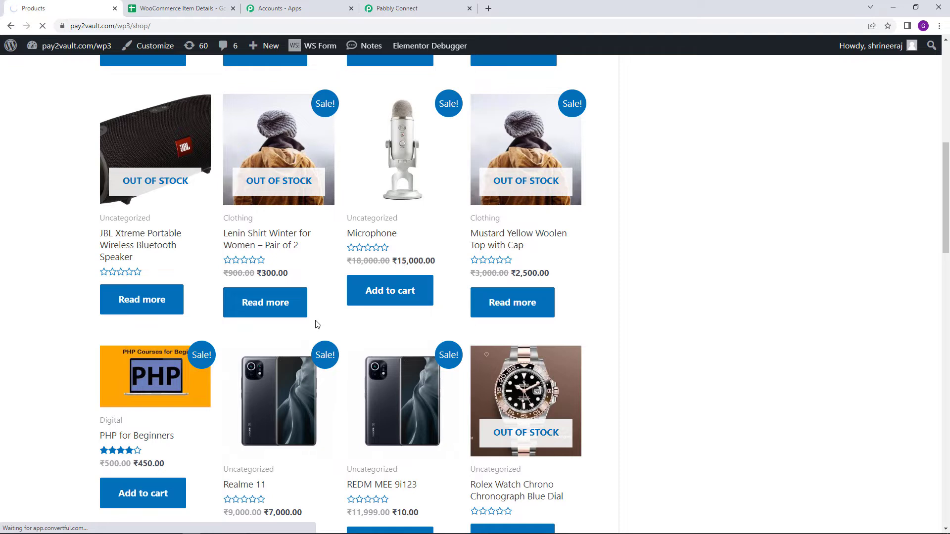
- Set the Iron Press quantity to 2 and update the cart
{"action": "scroll", "coordinate": [314, 322], "scroll_direction": "down", "scroll_amount": 1}
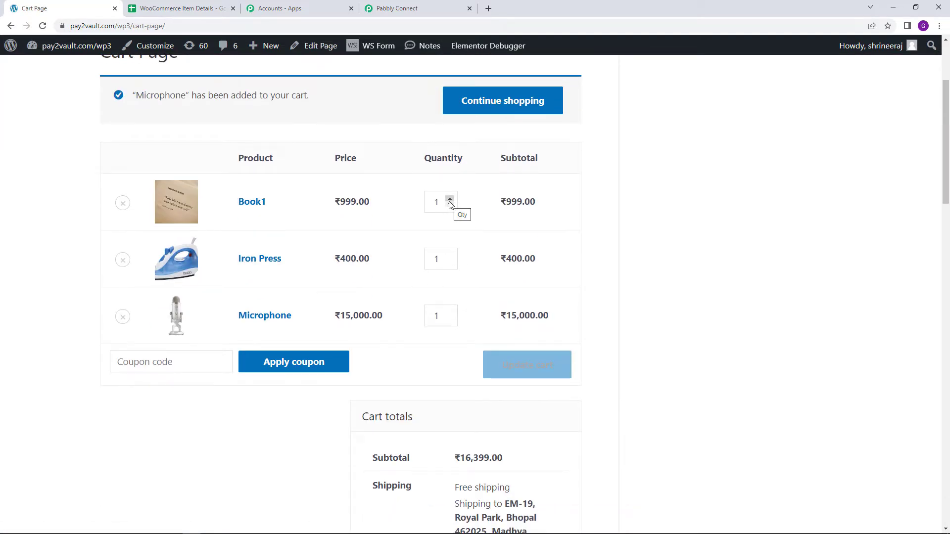
{"action": "left_click", "coordinate": [449, 257]}
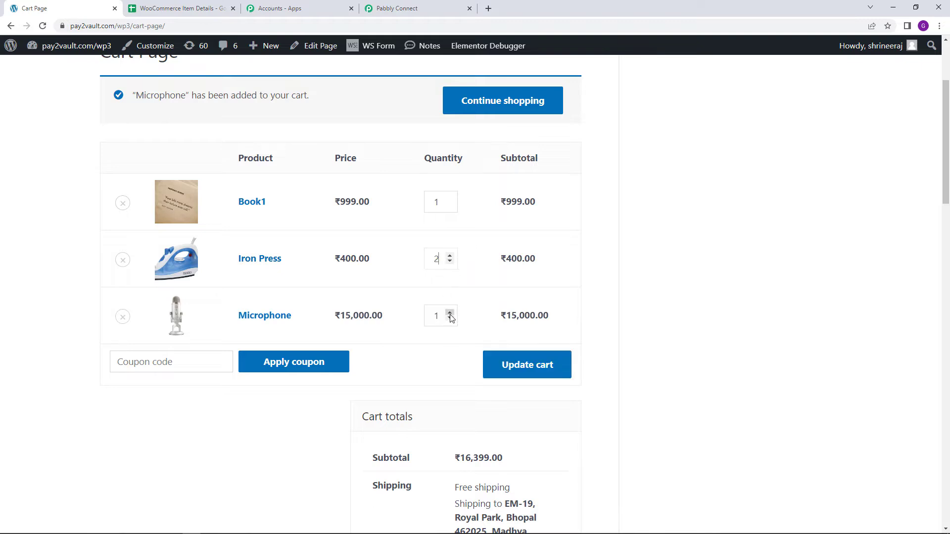
{"action": "scroll", "coordinate": [421, 334], "scroll_direction": "down", "scroll_amount": 2}
{"action": "left_click", "coordinate": [514, 270]}
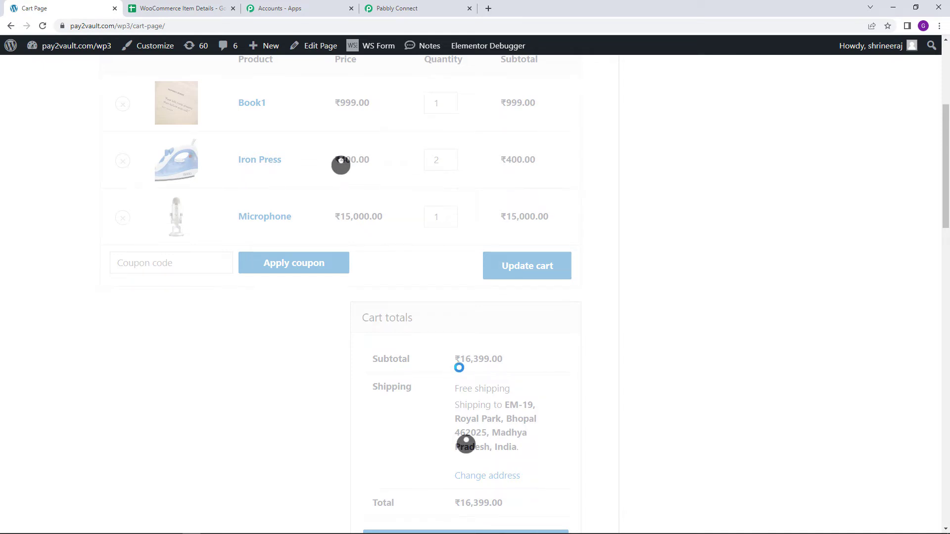
- Proceed to checkout and replace the customer's first and last name in the billing details with test values
{"action": "scroll", "coordinate": [496, 384], "scroll_direction": "down", "scroll_amount": 5}
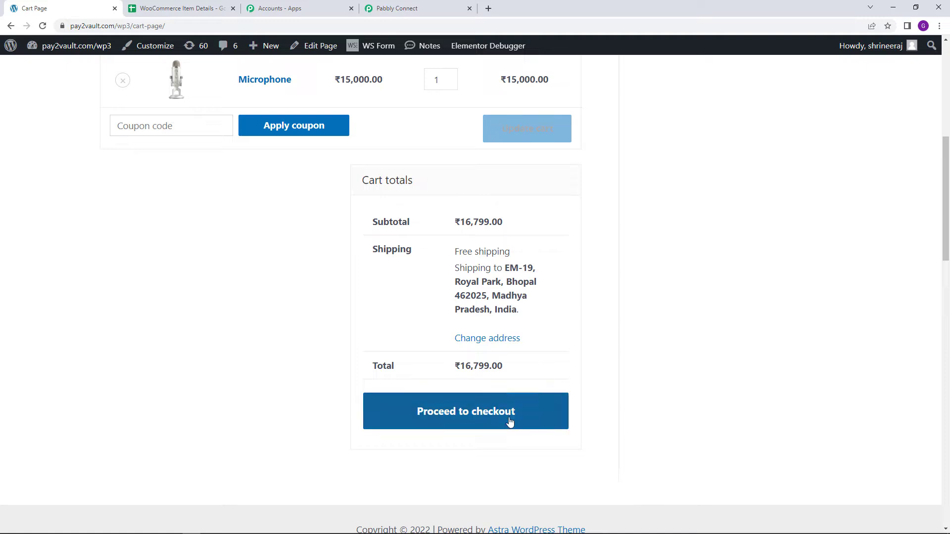
{"action": "left_click", "coordinate": [466, 421]}
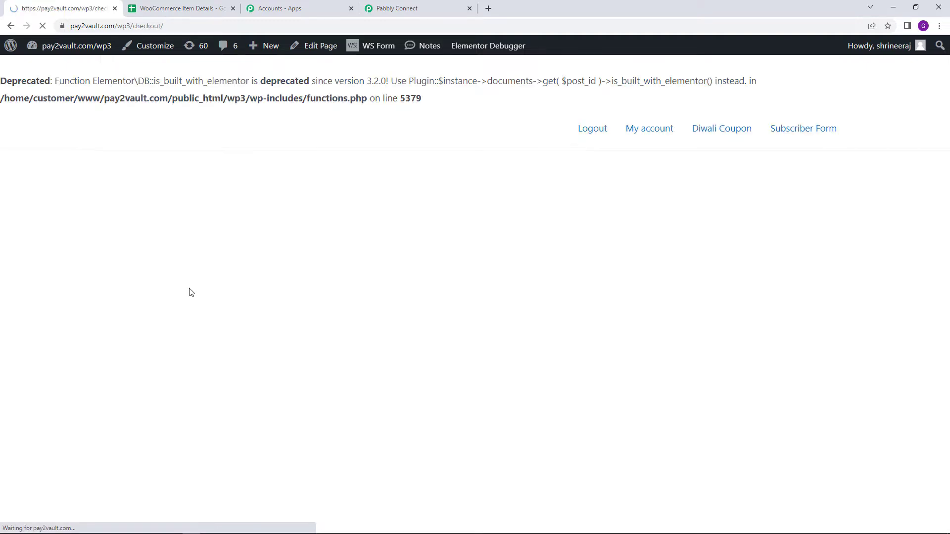
{"action": "scroll", "coordinate": [187, 287], "scroll_direction": "down", "scroll_amount": 5}
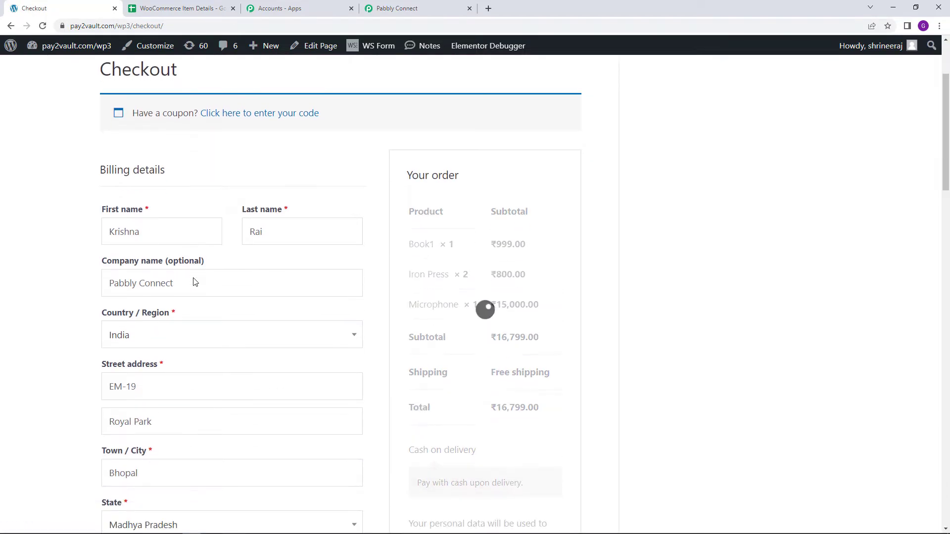
{"action": "scroll", "coordinate": [193, 262], "scroll_direction": "up", "scroll_amount": 3}
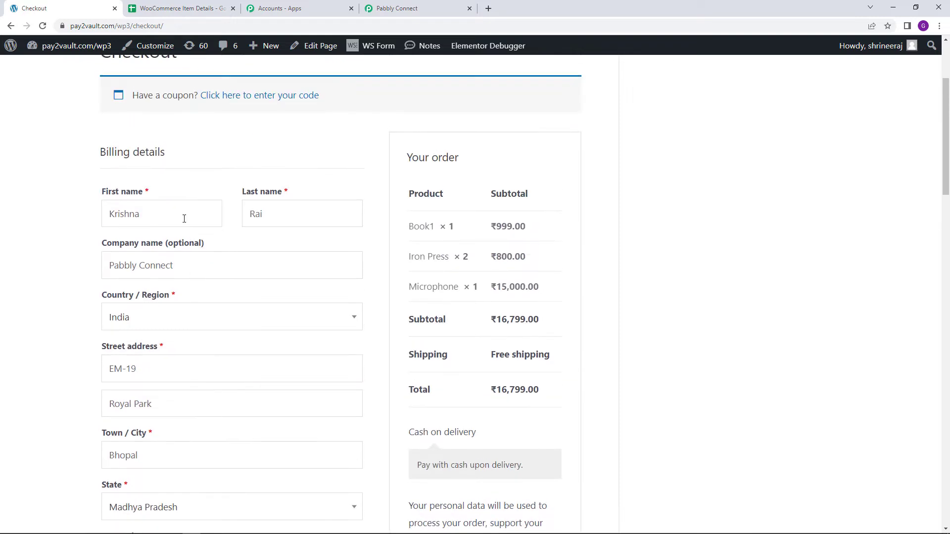
{"action": "left_click_drag", "start_coordinate": [184, 218], "coordinate": [104, 219]}
{"action": "type", "text": "Test"}
{"action": "left_click_drag", "start_coordinate": [293, 211], "coordinate": [242, 214]}
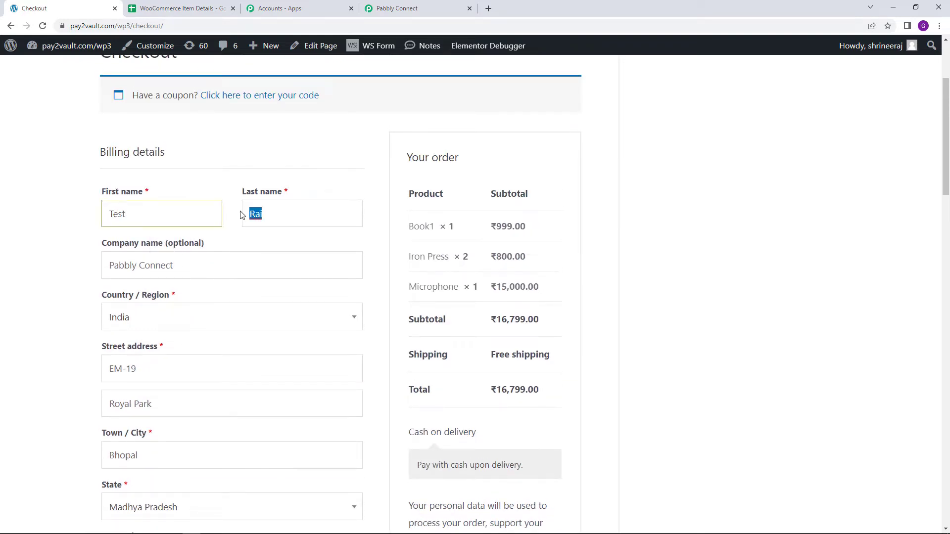
{"action": "type", "text": "Detail"}
{"action": "left_click", "coordinate": [84, 241]}
- Replace the e-mail address in the billing details with a dummy address on the same domain
{"action": "scroll", "coordinate": [84, 240], "scroll_direction": "down", "scroll_amount": 1}
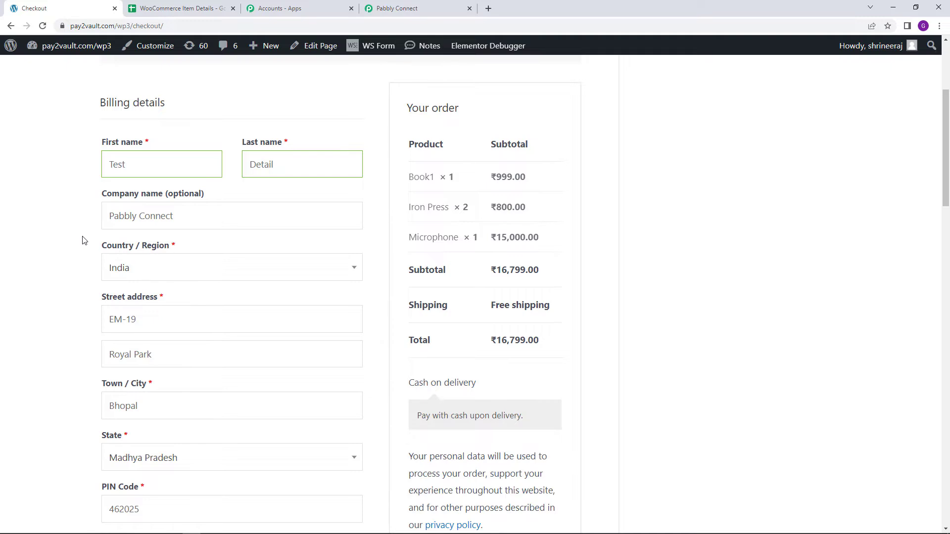
{"action": "scroll", "coordinate": [82, 241], "scroll_direction": "down", "scroll_amount": 5}
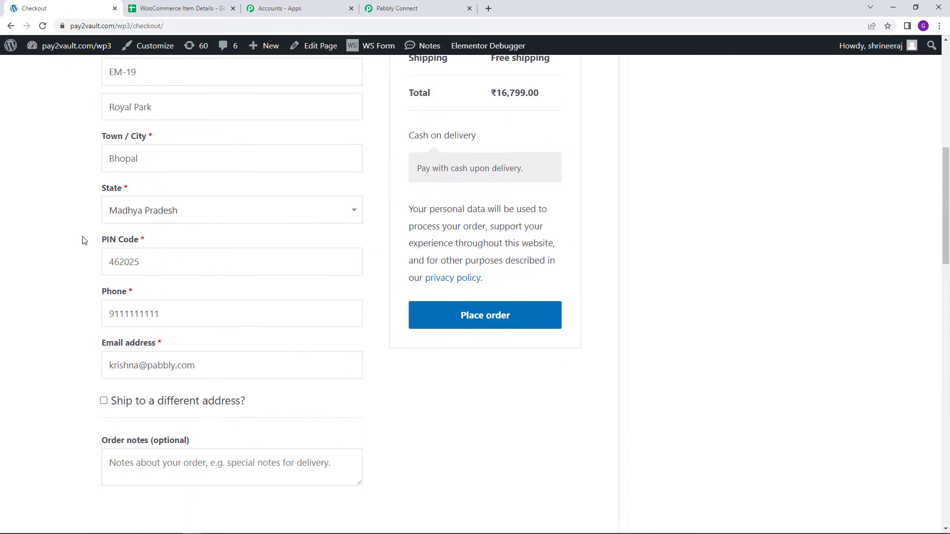
{"action": "scroll", "coordinate": [132, 283], "scroll_direction": "up", "scroll_amount": 2}
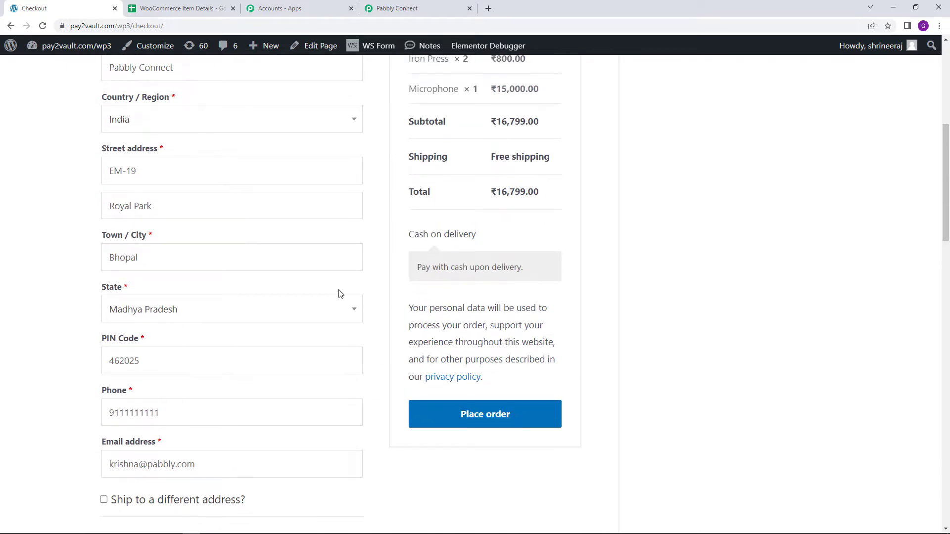
{"action": "scroll", "coordinate": [154, 366], "scroll_direction": "down", "scroll_amount": 2}
{"action": "left_click_drag", "start_coordinate": [143, 366], "coordinate": [84, 365]}
{"action": "type", "text": "dummy"}
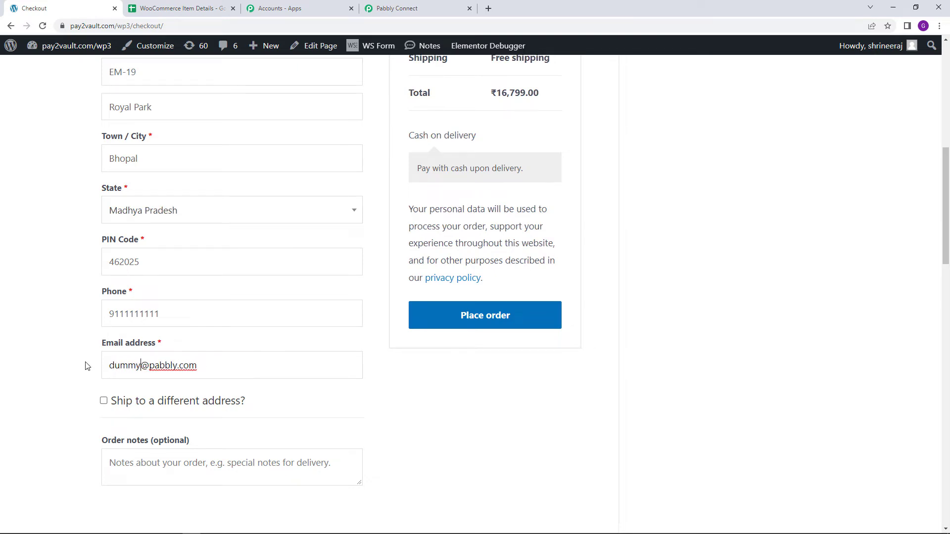
{"action": "left_click", "coordinate": [95, 365]}
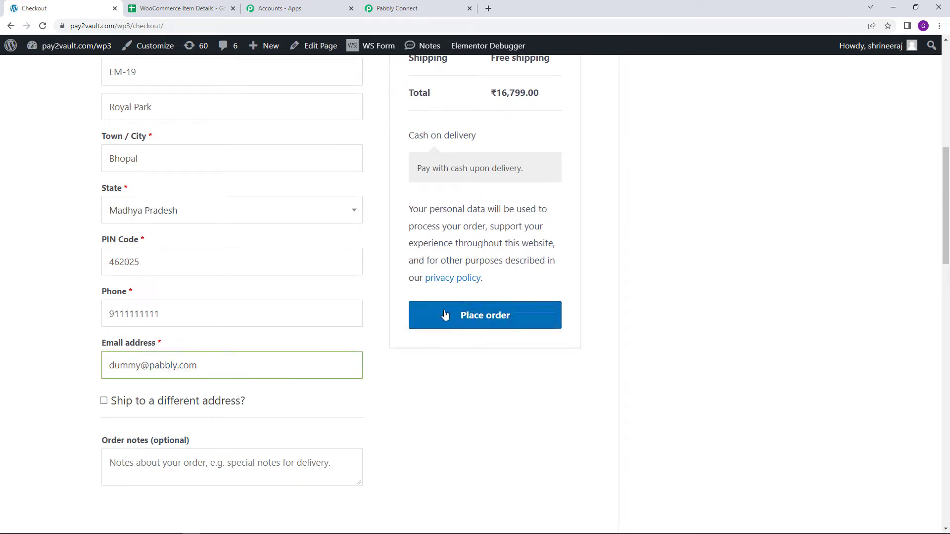
- Check the webhook capture status in the Pabbly Connect workflow, and place the test order on the WooCommerce checkout page
{"action": "left_click", "coordinate": [435, 4]}
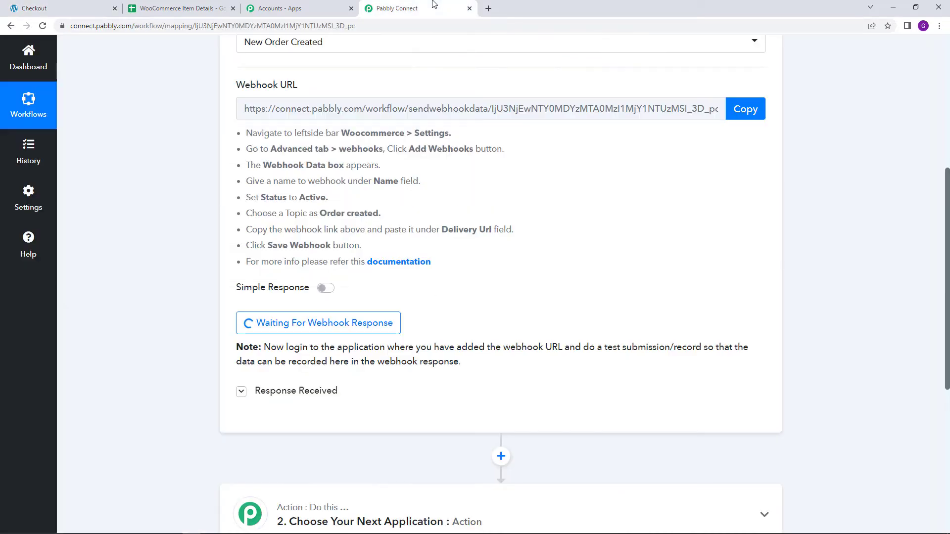
{"action": "left_click", "coordinate": [60, 8]}
{"action": "left_click", "coordinate": [514, 318]}
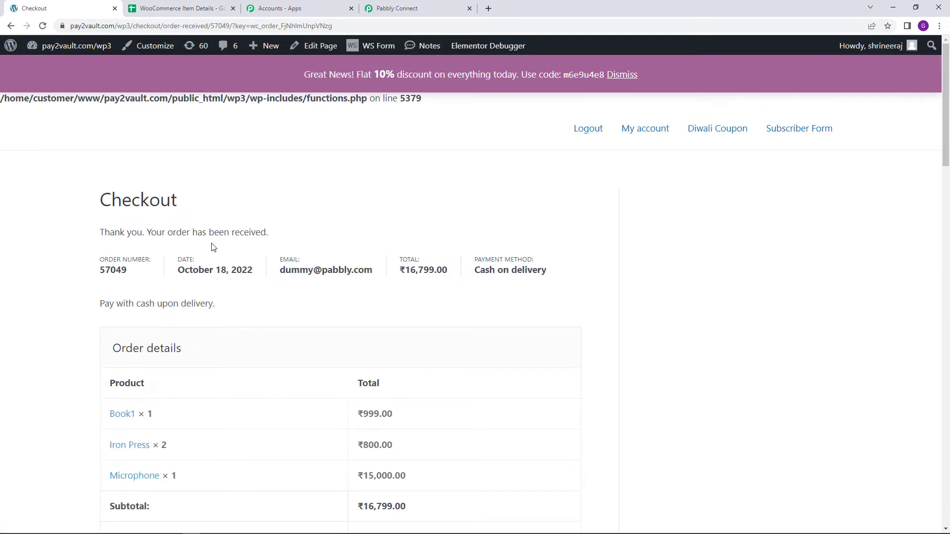
{"action": "scroll", "coordinate": [235, 247], "scroll_direction": "down", "scroll_amount": 2}
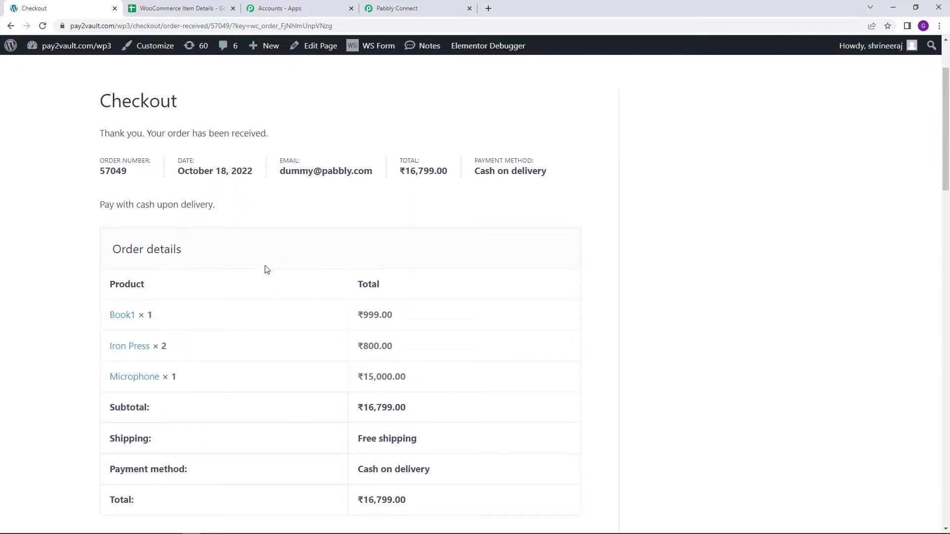
{"action": "scroll", "coordinate": [266, 269], "scroll_direction": "down", "scroll_amount": 3}
{"action": "scroll", "coordinate": [266, 269], "scroll_direction": "up", "scroll_amount": 4}
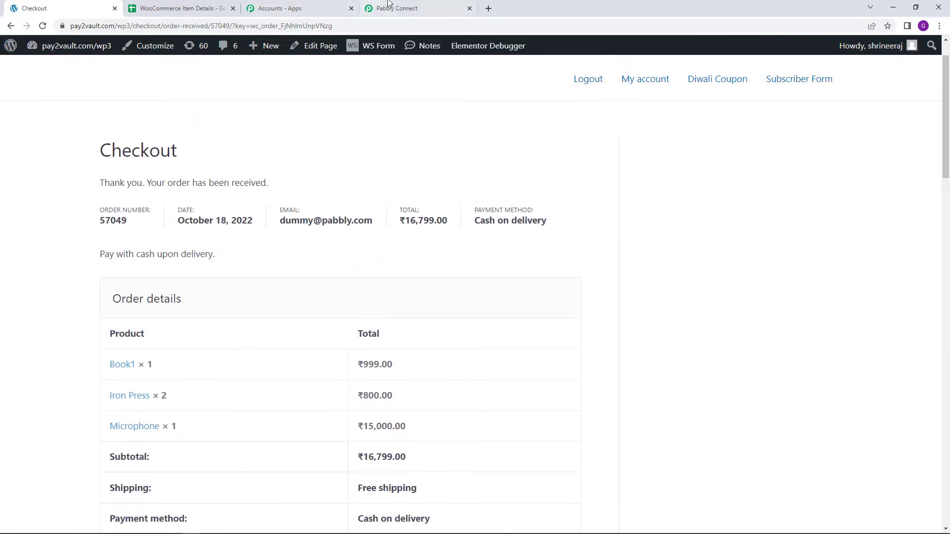
- Switch back to the Pabbly Connect workflow and examine the shipping name and address fields in the received webhook response
{"action": "left_click", "coordinate": [406, 8]}
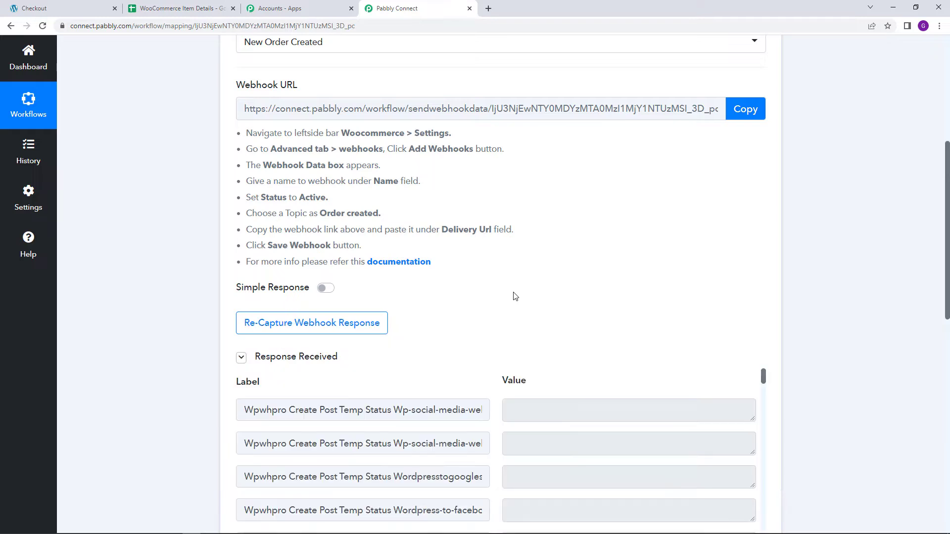
{"action": "scroll", "coordinate": [514, 296], "scroll_direction": "down", "scroll_amount": 5}
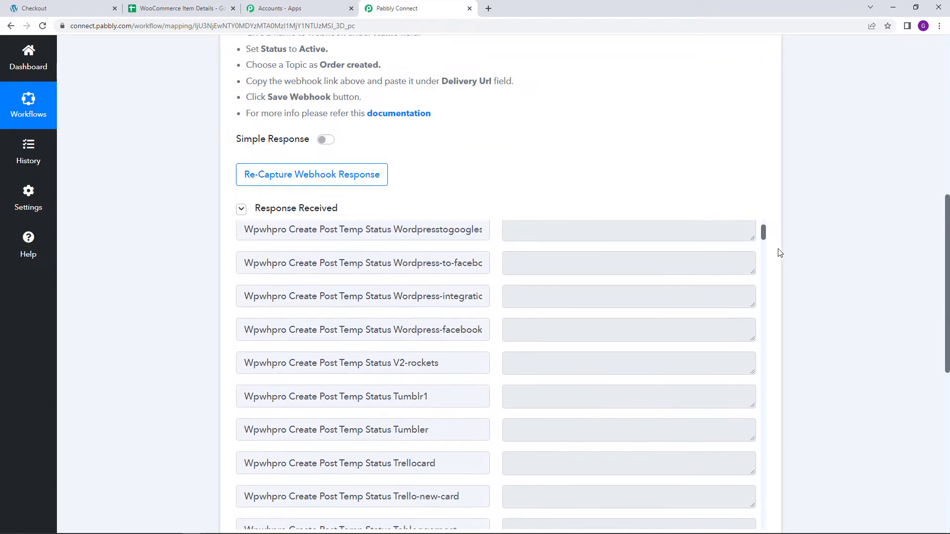
{"action": "left_click_drag", "start_coordinate": [764, 240], "coordinate": [770, 323]}
{"action": "scroll", "coordinate": [693, 338], "scroll_direction": "down", "scroll_amount": 2}
{"action": "scroll", "coordinate": [507, 277], "scroll_direction": "down", "scroll_amount": 1}
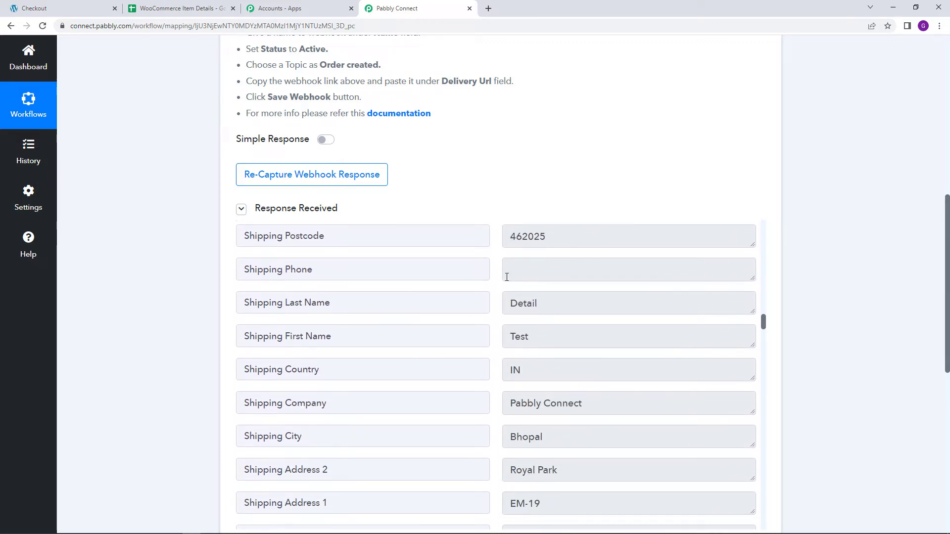
{"action": "scroll", "coordinate": [507, 272], "scroll_direction": "down", "scroll_amount": 1}
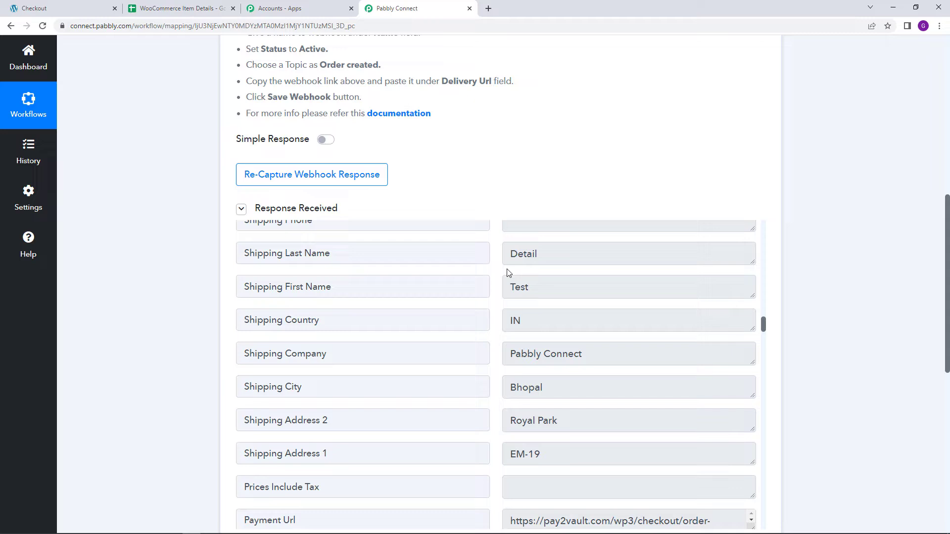
{"action": "left_click", "coordinate": [544, 288]}
{"action": "left_click", "coordinate": [556, 251]}
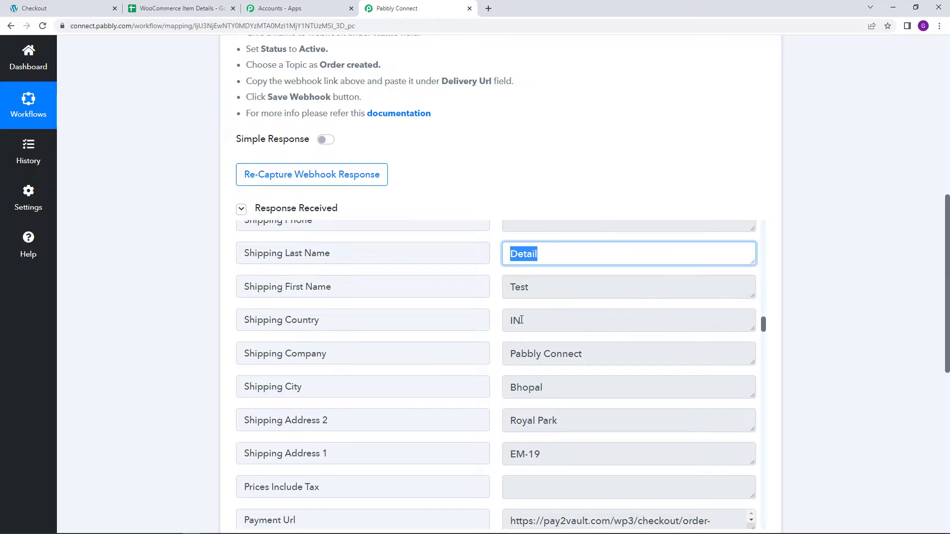
{"action": "scroll", "coordinate": [522, 307], "scroll_direction": "down", "scroll_amount": 1}
{"action": "left_click", "coordinate": [515, 272]}
{"action": "scroll", "coordinate": [544, 273], "scroll_direction": "down", "scroll_amount": 2}
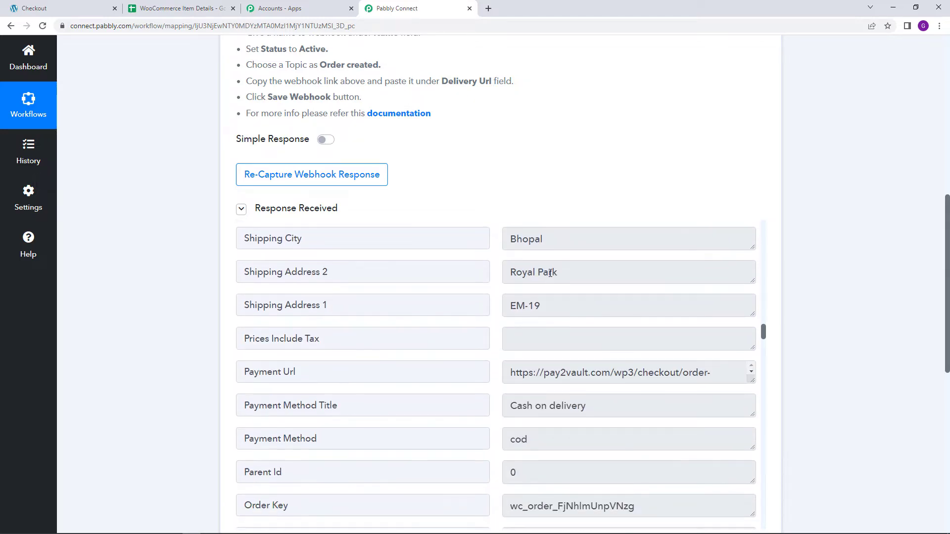
{"action": "scroll", "coordinate": [550, 273], "scroll_direction": "up", "scroll_amount": 2}
{"action": "left_click", "coordinate": [600, 302]}
{"action": "scroll", "coordinate": [575, 295], "scroll_direction": "down", "scroll_amount": 2}
{"action": "left_click", "coordinate": [569, 240]}
{"action": "left_click", "coordinate": [545, 303]}
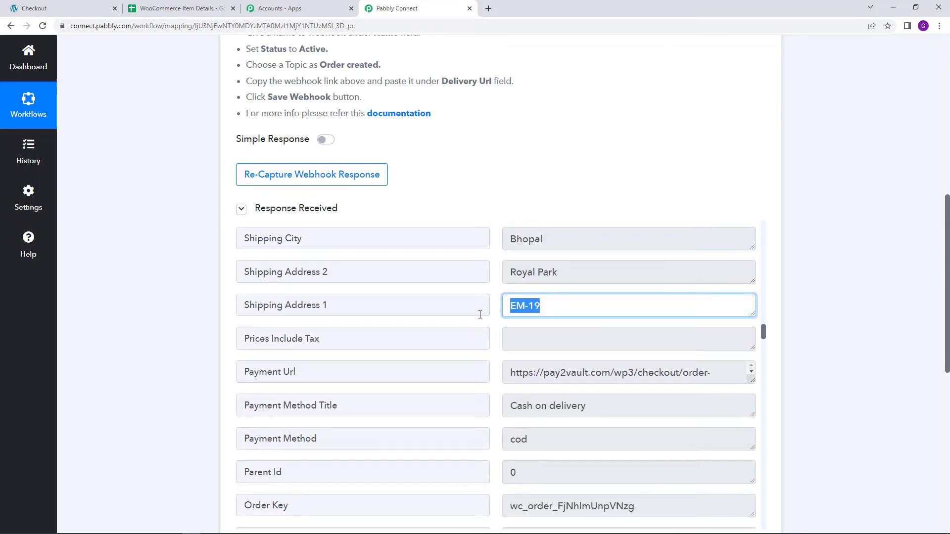
{"action": "left_click", "coordinate": [573, 271]}
- Examine the payment and order fields in the response, and enlarge the Line Items value to inspect its product data
{"action": "scroll", "coordinate": [515, 322], "scroll_direction": "down", "scroll_amount": 1}
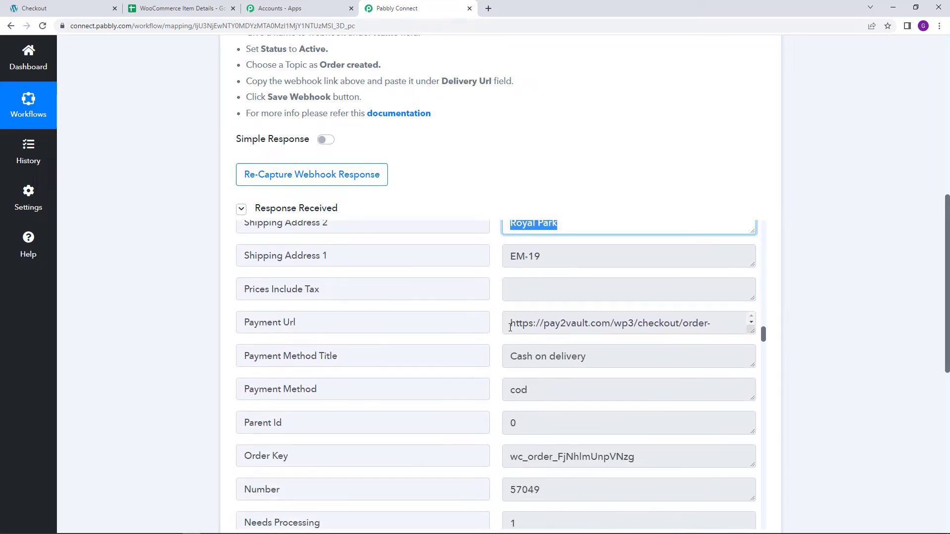
{"action": "scroll", "coordinate": [511, 327], "scroll_direction": "down", "scroll_amount": 1}
{"action": "scroll", "coordinate": [630, 341], "scroll_direction": "down", "scroll_amount": 5}
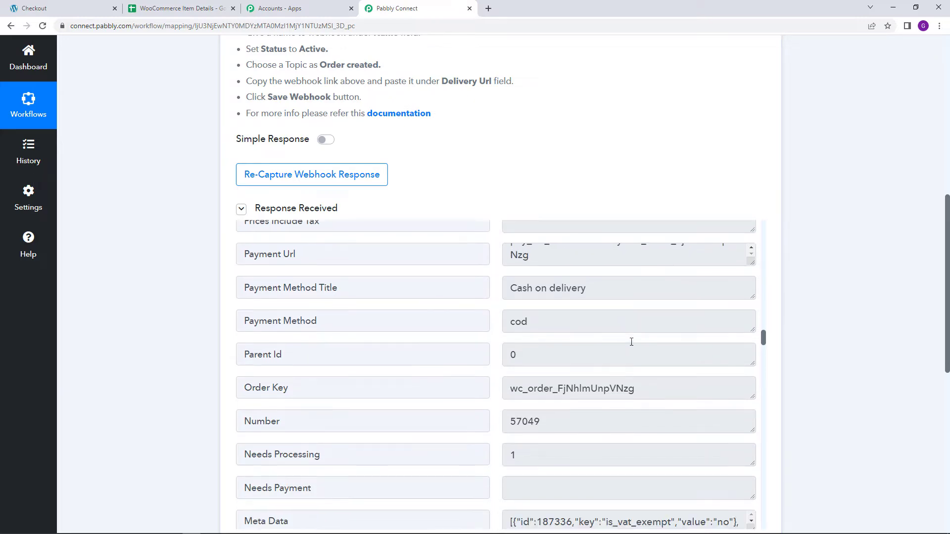
{"action": "scroll", "coordinate": [632, 341], "scroll_direction": "down", "scroll_amount": 3}
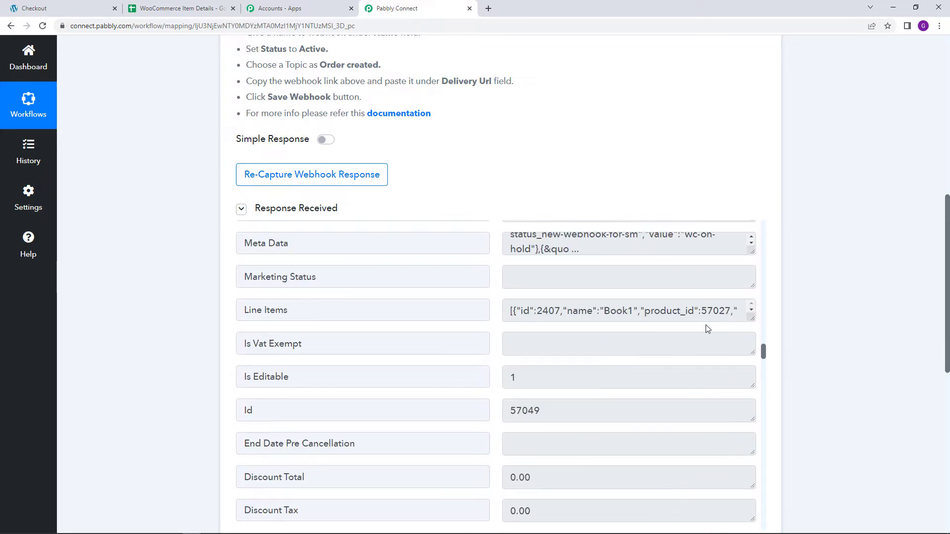
{"action": "left_click_drag", "start_coordinate": [752, 319], "coordinate": [755, 400]}
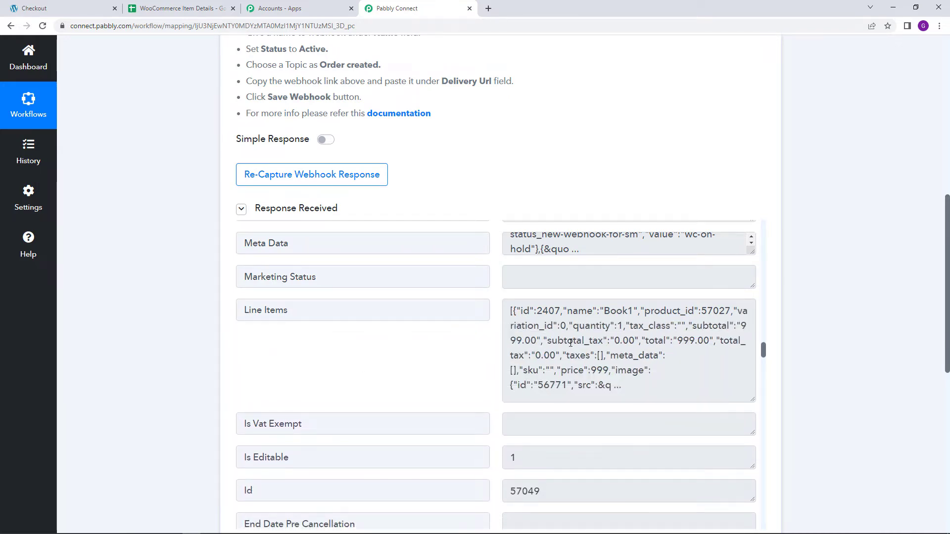
{"action": "scroll", "coordinate": [604, 350], "scroll_direction": "up", "scroll_amount": 3}
{"action": "scroll", "coordinate": [643, 415], "scroll_direction": "down", "scroll_amount": 1}
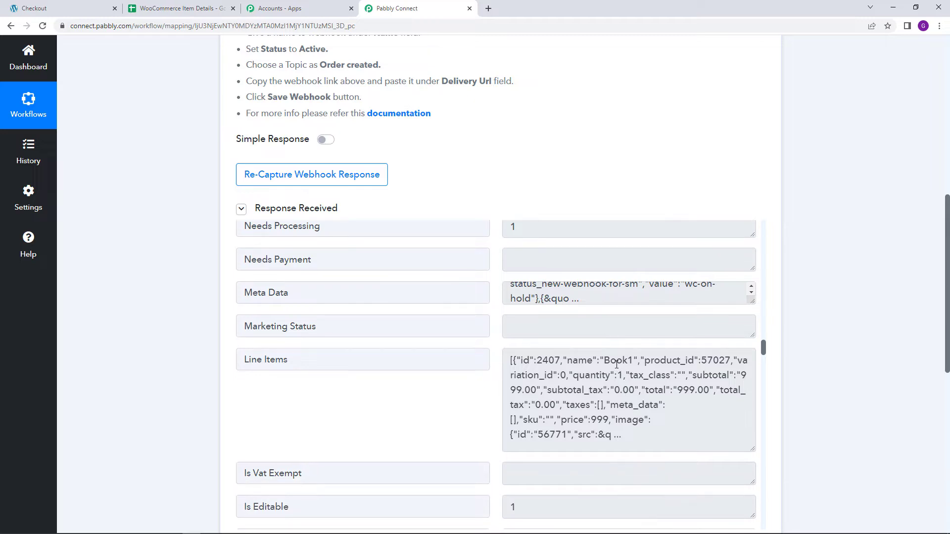
{"action": "left_click_drag", "start_coordinate": [605, 361], "coordinate": [622, 362]}
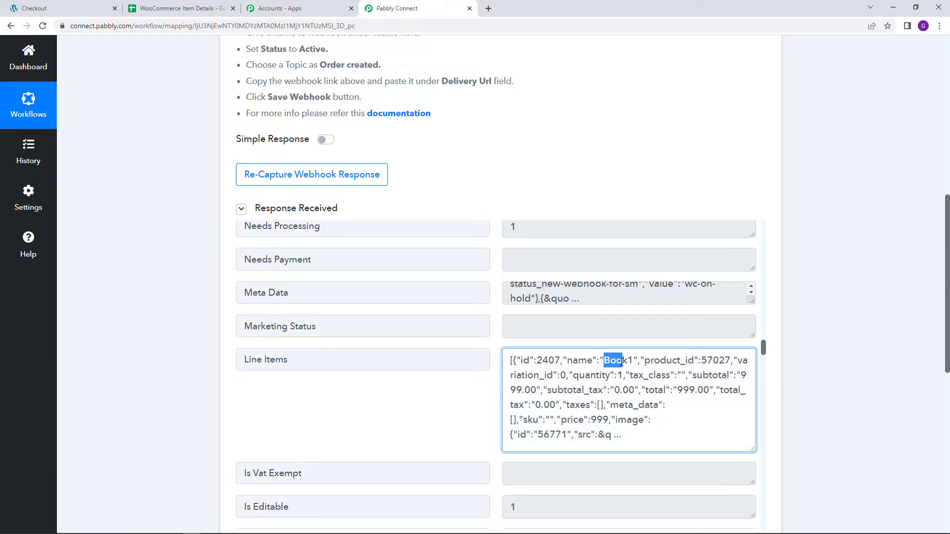
{"action": "scroll", "coordinate": [659, 406], "scroll_direction": "down", "scroll_amount": 2}
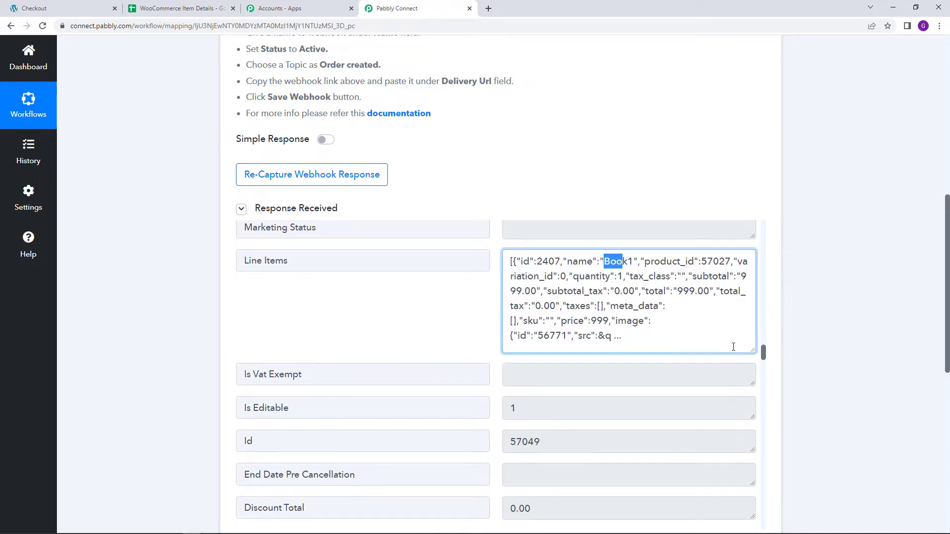
{"action": "scroll", "coordinate": [685, 331], "scroll_direction": "up", "scroll_amount": 1}
{"action": "left_click_drag", "start_coordinate": [641, 388], "coordinate": [488, 306]}
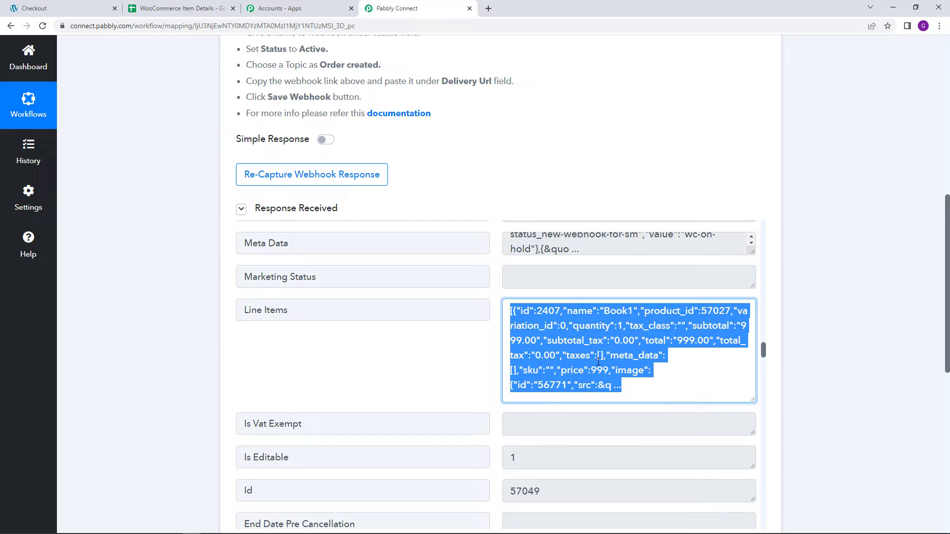
{"action": "scroll", "coordinate": [607, 352], "scroll_direction": "down", "scroll_amount": 2}
{"action": "scroll", "coordinate": [655, 364], "scroll_direction": "up", "scroll_amount": 2}
- Choose Data Transformer by Pabbly as the app for the workflow's second step
{"action": "scroll", "coordinate": [582, 328], "scroll_direction": "down", "scroll_amount": 2}
{"action": "scroll", "coordinate": [554, 298], "scroll_direction": "down", "scroll_amount": 6}
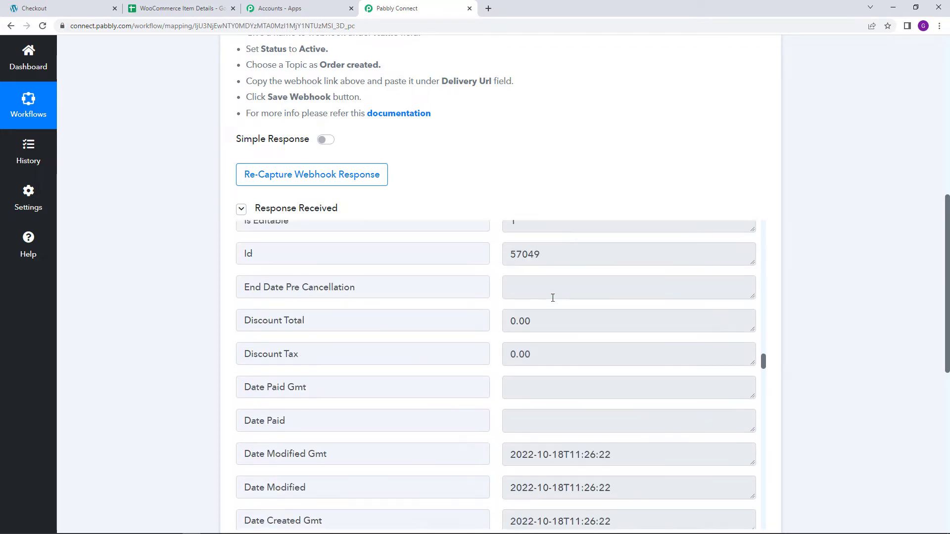
{"action": "scroll", "coordinate": [197, 370], "scroll_direction": "down", "scroll_amount": 8}
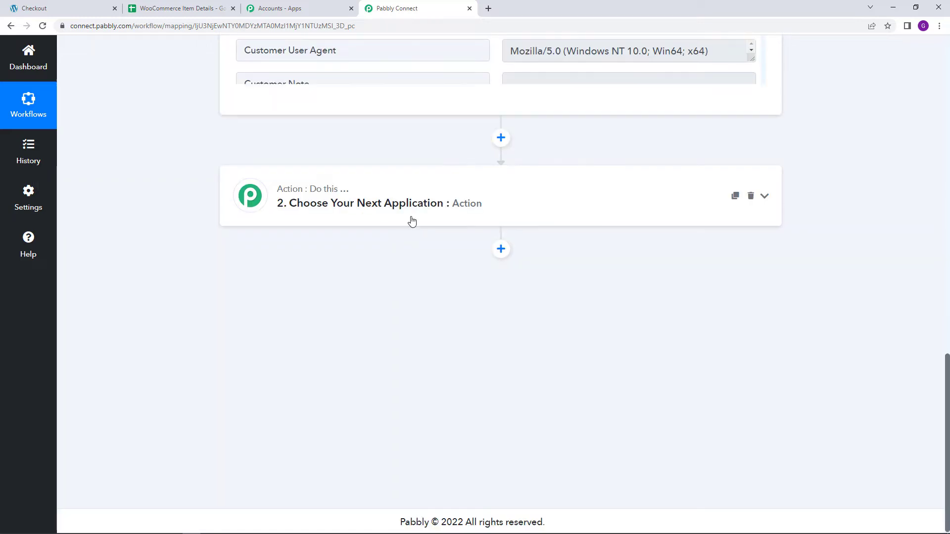
{"action": "left_click", "coordinate": [409, 219]}
{"action": "left_click", "coordinate": [367, 269]}
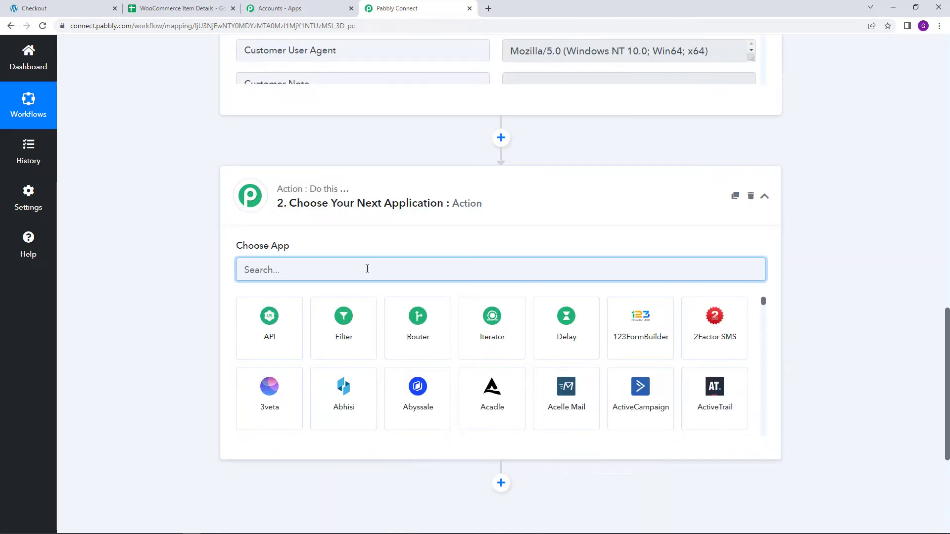
{"action": "type", "text": "Data"}
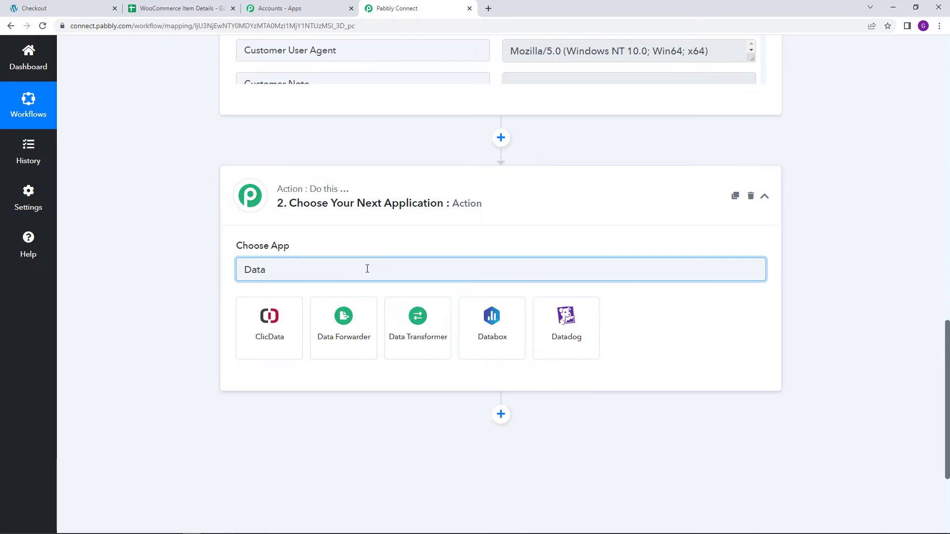
{"action": "left_click", "coordinate": [397, 314]}
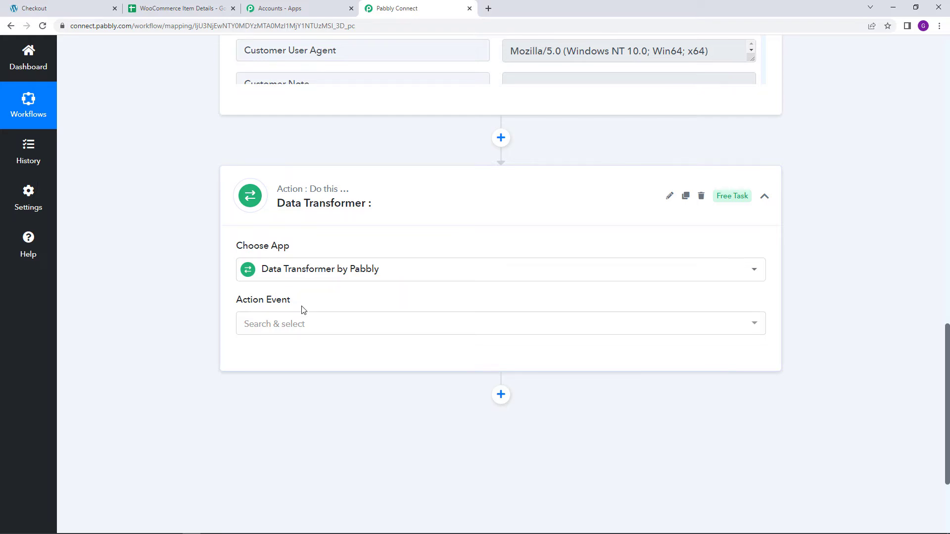
- Set the Data Transformer's action event to Line Itemizer and connect it
{"action": "left_click", "coordinate": [279, 339]}
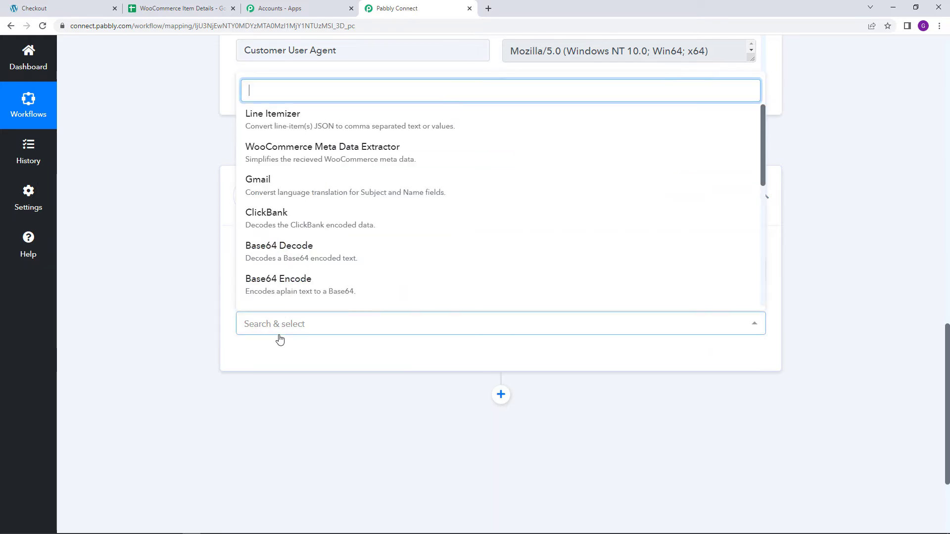
{"action": "left_click", "coordinate": [297, 131]}
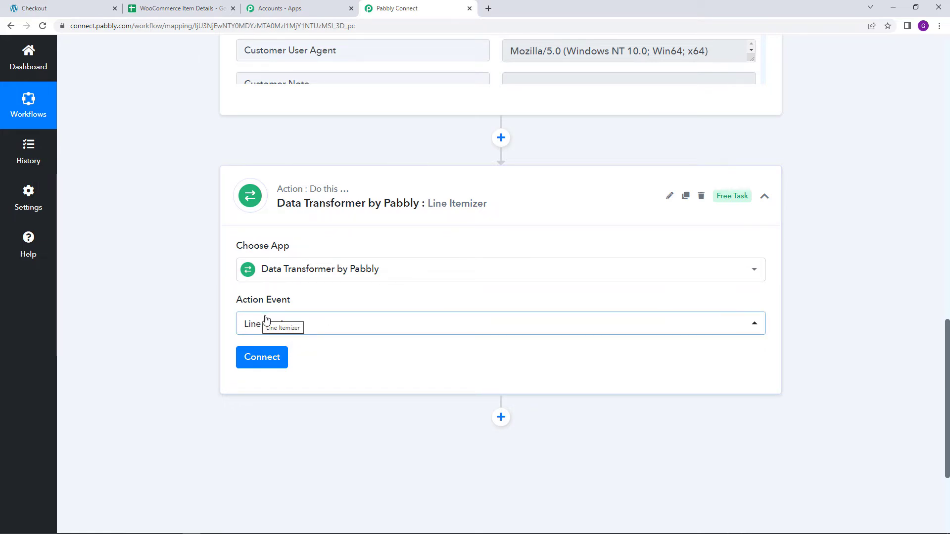
{"action": "left_click", "coordinate": [275, 358]}
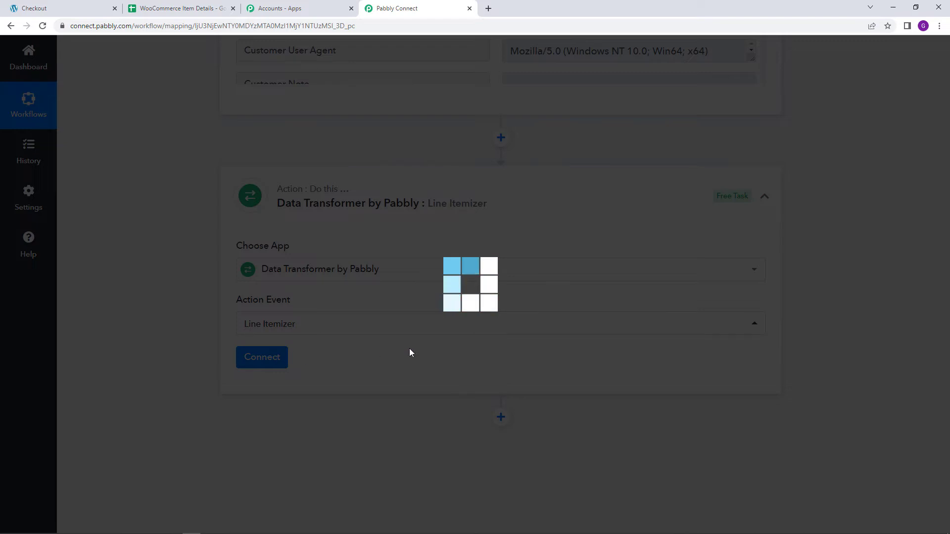
- Compare the required Line Items Array field of the Line Itemizer with the Line Items data in the trigger response
{"action": "scroll", "coordinate": [413, 351], "scroll_direction": "down", "scroll_amount": 1}
{"action": "scroll", "coordinate": [417, 352], "scroll_direction": "down", "scroll_amount": 2}
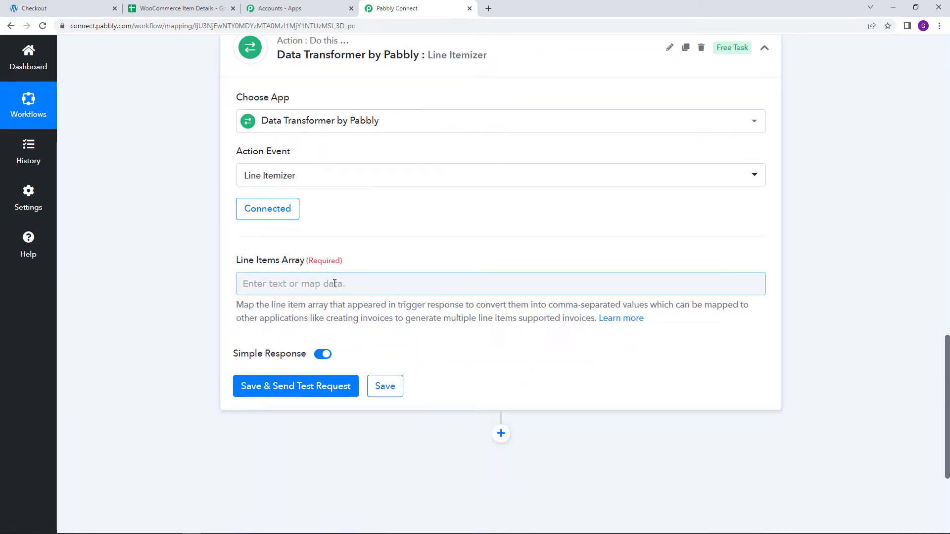
{"action": "double_click", "coordinate": [289, 260]}
{"action": "scroll", "coordinate": [438, 251], "scroll_direction": "up", "scroll_amount": 8}
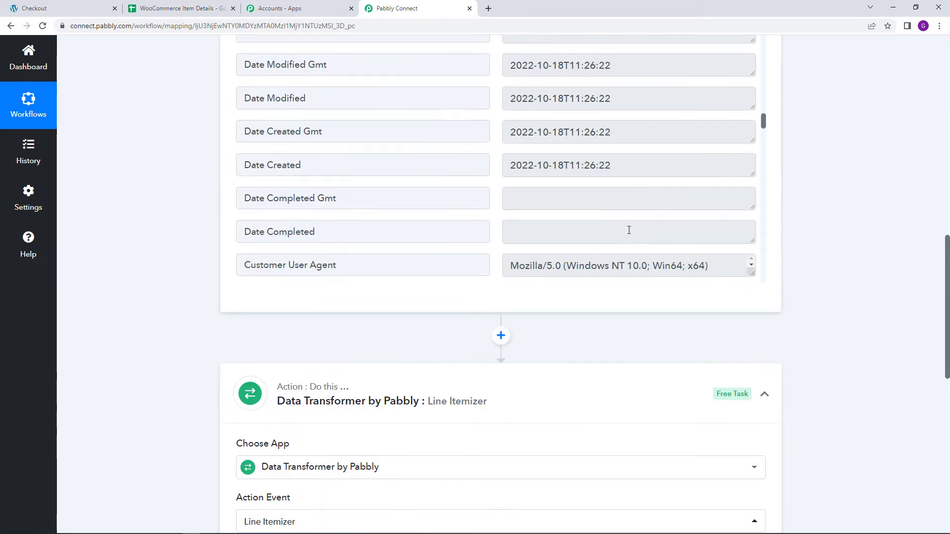
{"action": "left_click_drag", "start_coordinate": [695, 233], "coordinate": [425, 150]}
{"action": "scroll", "coordinate": [454, 265], "scroll_direction": "down", "scroll_amount": 8}
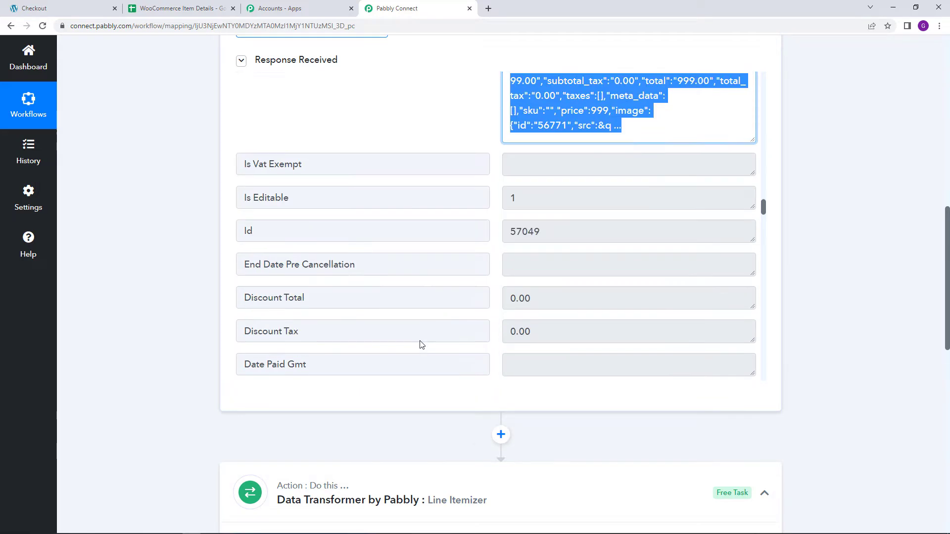
{"action": "scroll", "coordinate": [376, 421], "scroll_direction": "down", "scroll_amount": 5}
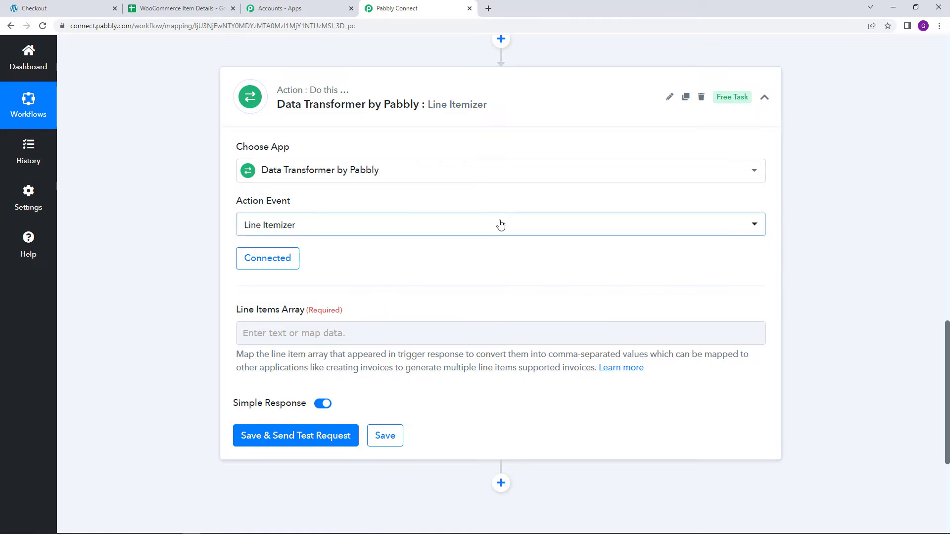
{"action": "scroll", "coordinate": [518, 178], "scroll_direction": "up", "scroll_amount": 3}
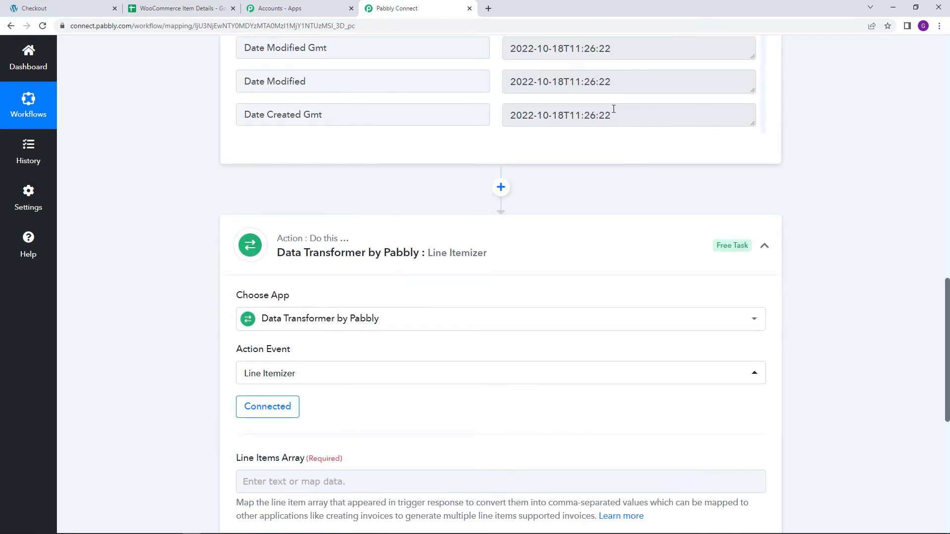
{"action": "scroll", "coordinate": [613, 109], "scroll_direction": "down", "scroll_amount": 3}
{"action": "scroll", "coordinate": [594, 158], "scroll_direction": "down", "scroll_amount": 3}
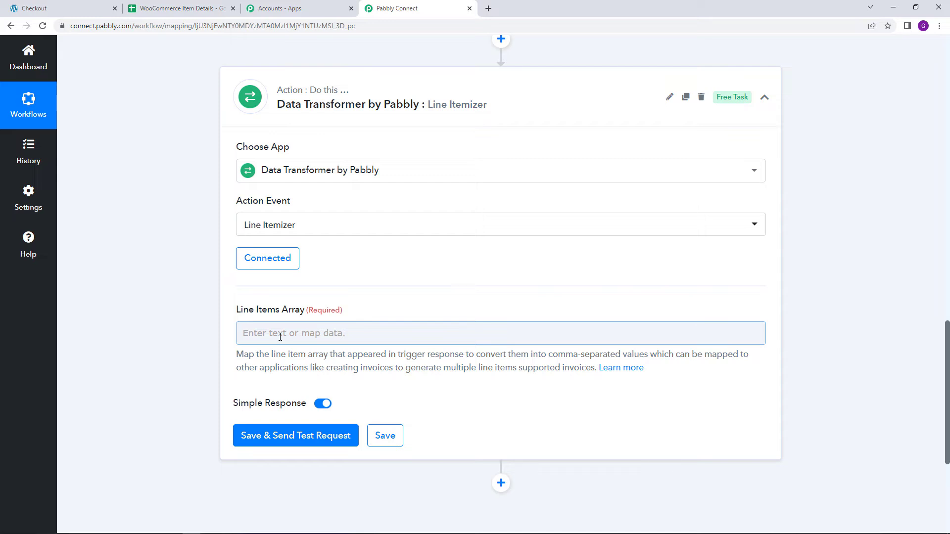
- Map the Line Items value from the WooCommerce trigger into the Line Items Array field, and save and send a test request
{"action": "scroll", "coordinate": [303, 340], "scroll_direction": "down", "scroll_amount": 1}
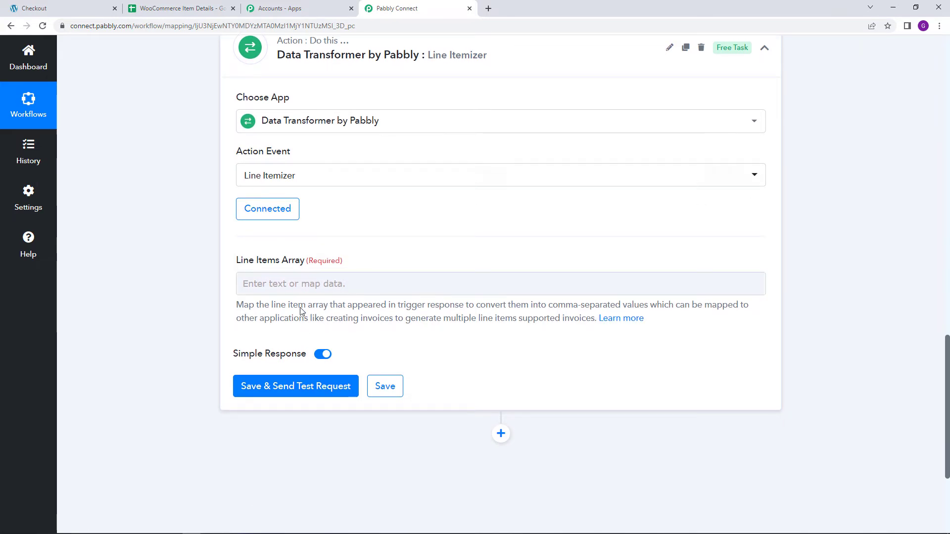
{"action": "left_click", "coordinate": [290, 284]}
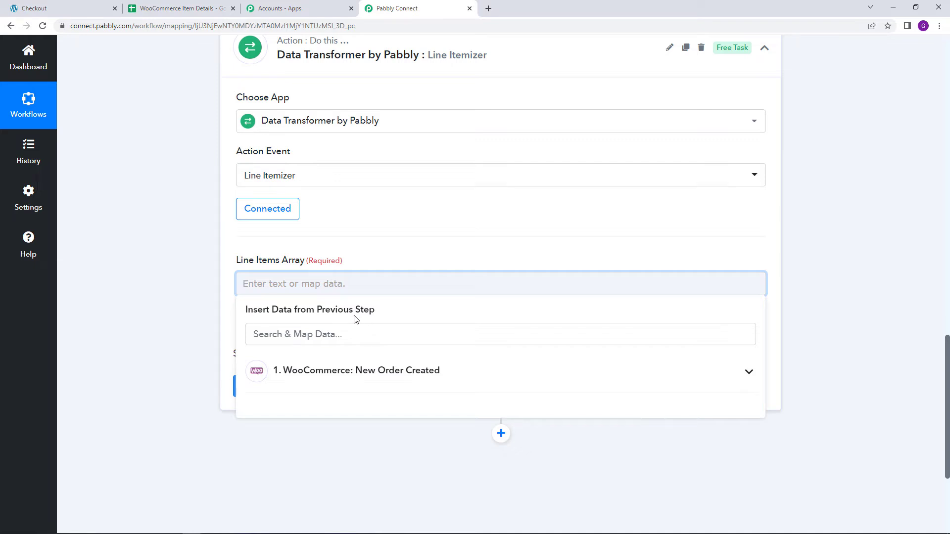
{"action": "left_click", "coordinate": [356, 376]}
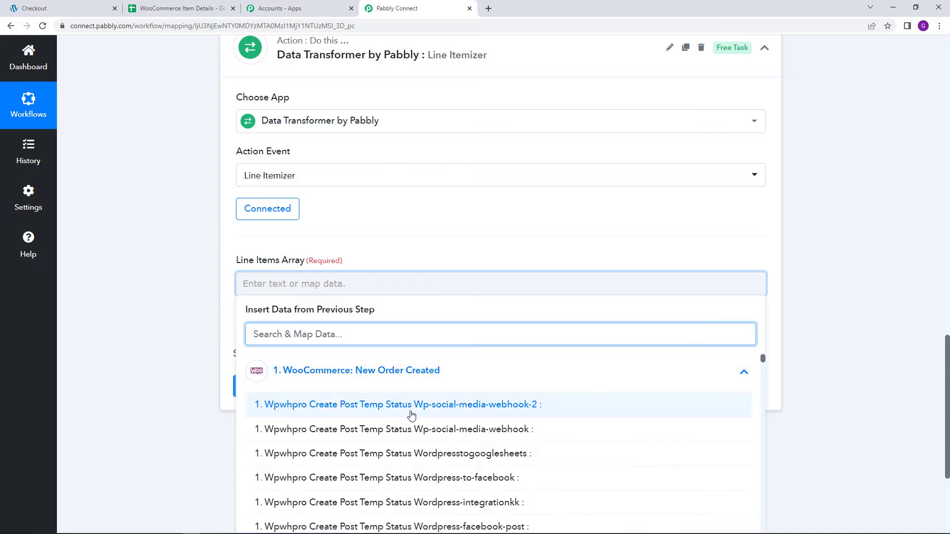
{"action": "scroll", "coordinate": [438, 420], "scroll_direction": "down", "scroll_amount": 2}
{"action": "scroll", "coordinate": [440, 421], "scroll_direction": "down", "scroll_amount": 10}
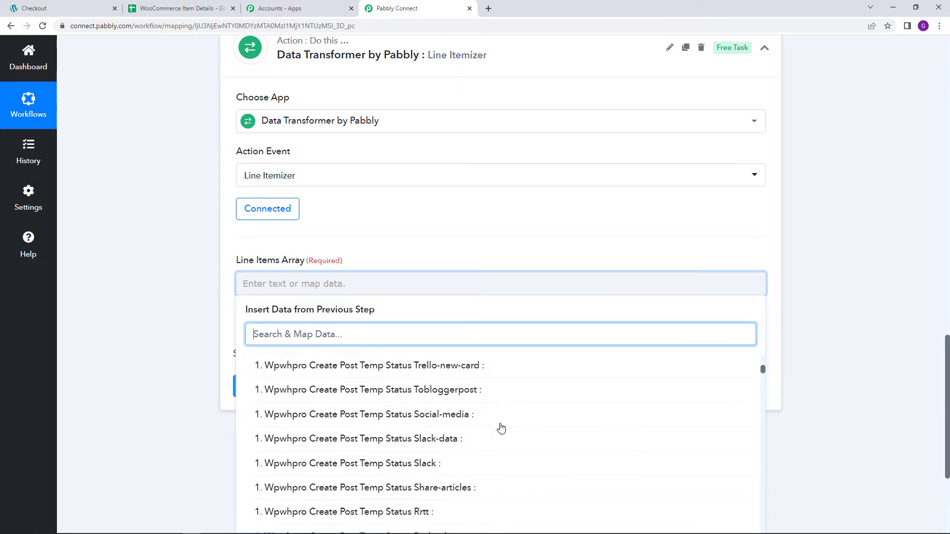
{"action": "scroll", "coordinate": [501, 427], "scroll_direction": "down", "scroll_amount": 4}
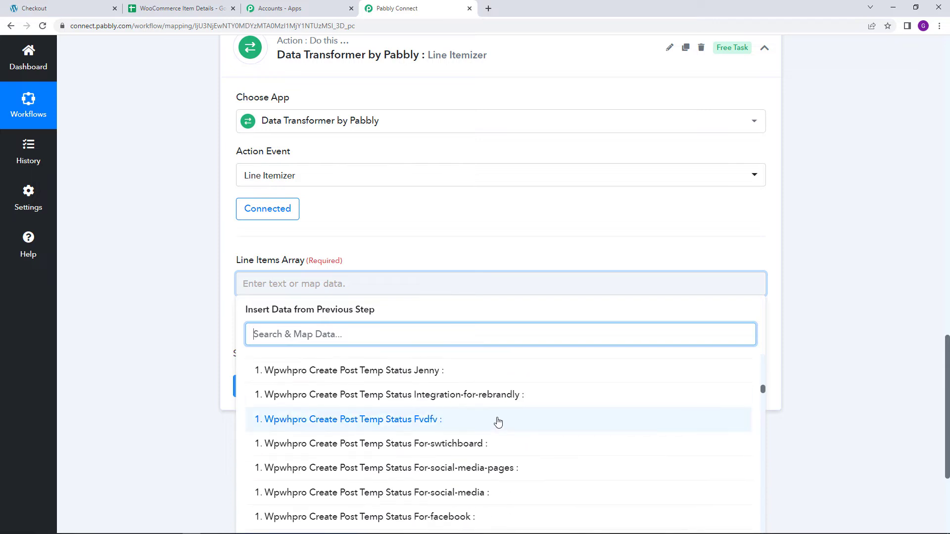
{"action": "type", "text": "line"}
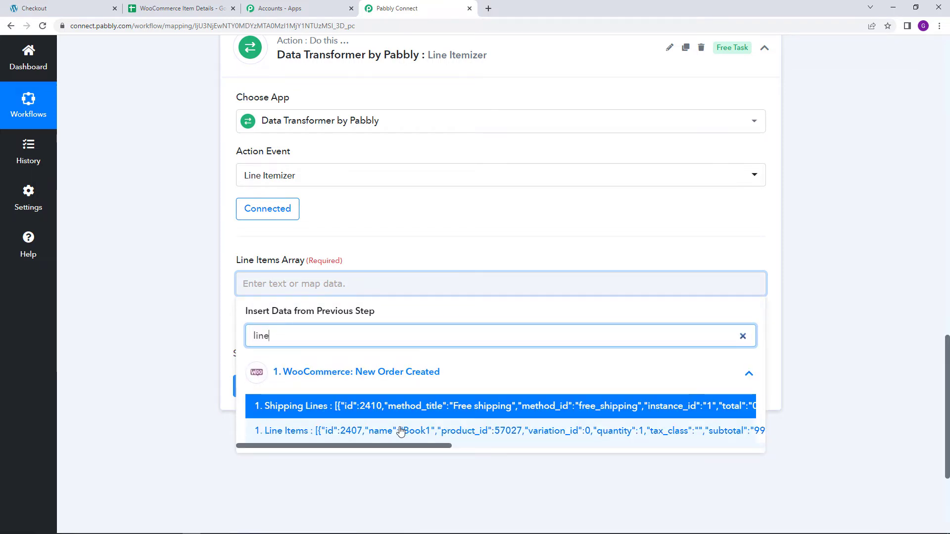
{"action": "left_click", "coordinate": [307, 431]}
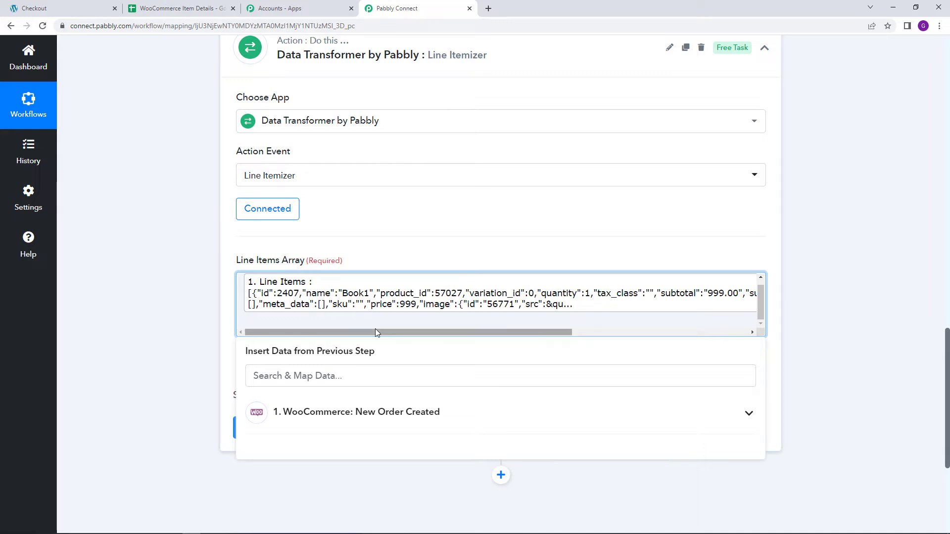
{"action": "left_click", "coordinate": [216, 324]}
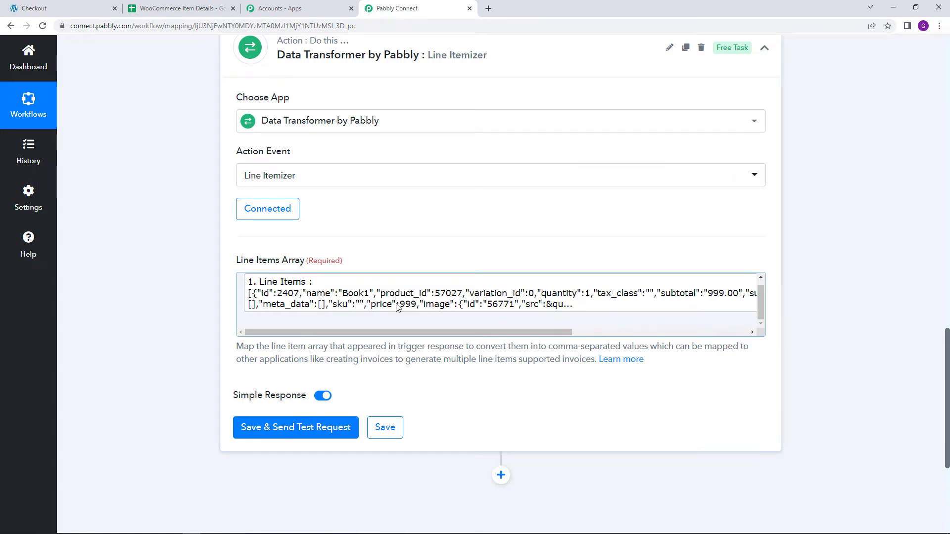
{"action": "scroll", "coordinate": [396, 300], "scroll_direction": "down", "scroll_amount": 1}
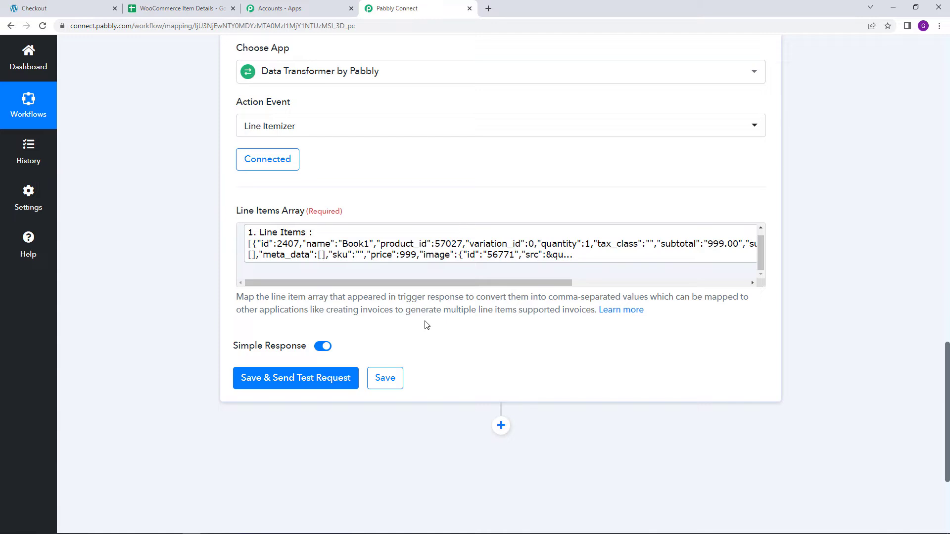
{"action": "left_click", "coordinate": [317, 381]}
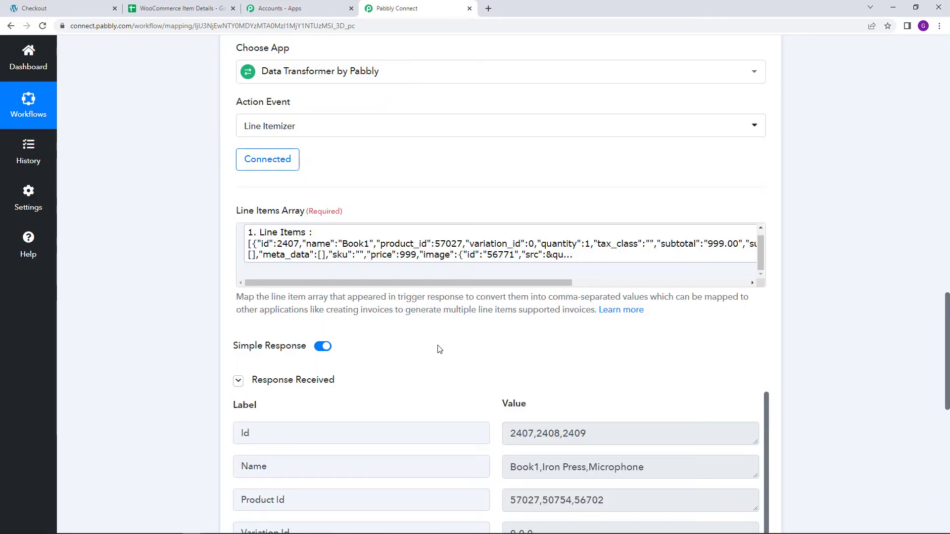
- Examine the Line Itemizer response, including the comma-separated Id, Name, Product Id, Quantity and Subtotal values
{"action": "scroll", "coordinate": [438, 349], "scroll_direction": "down", "scroll_amount": 3}
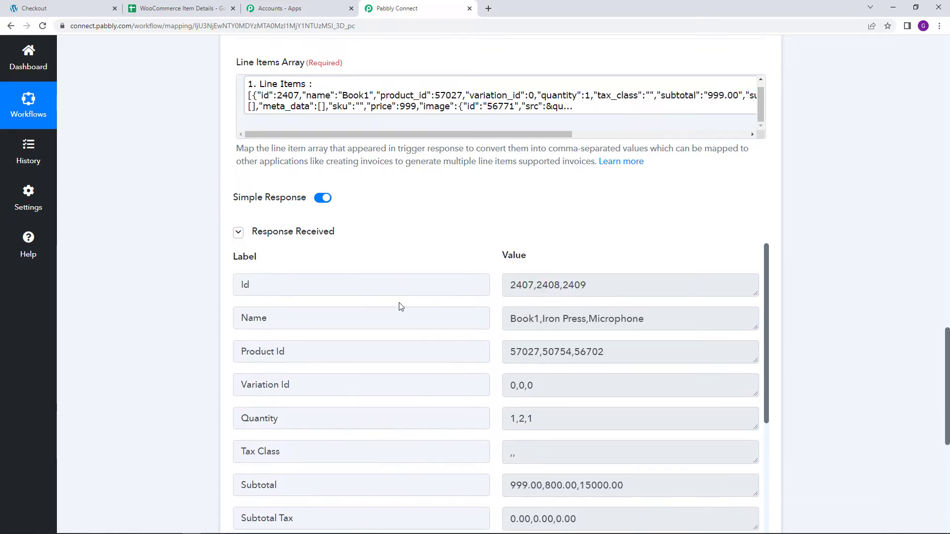
{"action": "scroll", "coordinate": [791, 275], "scroll_direction": "down", "scroll_amount": 2}
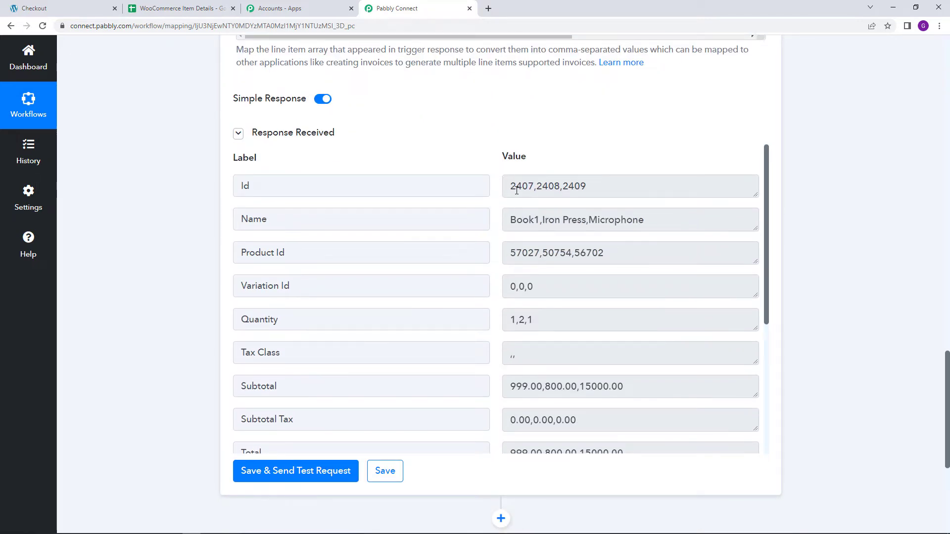
{"action": "left_click_drag", "start_coordinate": [508, 189], "coordinate": [600, 192]}
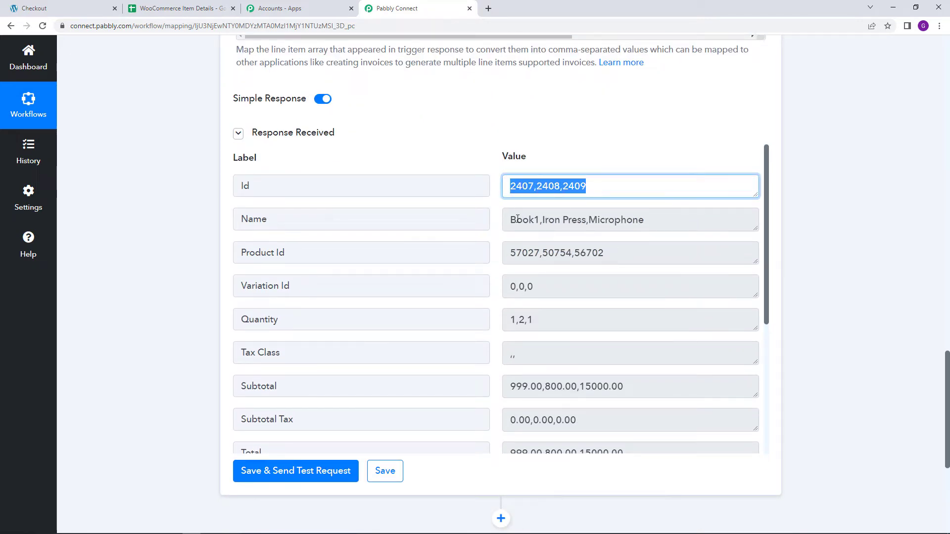
{"action": "left_click_drag", "start_coordinate": [511, 220], "coordinate": [642, 223]}
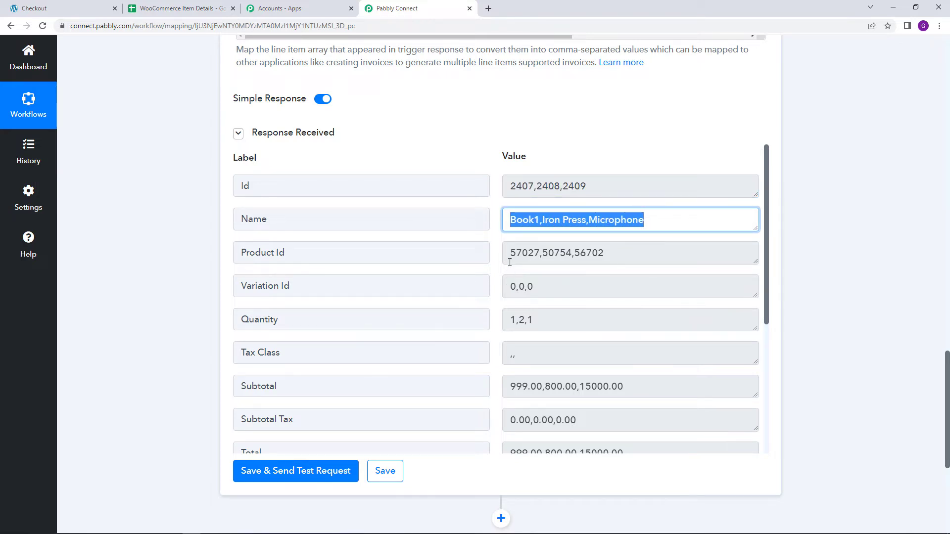
{"action": "left_click_drag", "start_coordinate": [510, 253], "coordinate": [626, 255]}
{"action": "scroll", "coordinate": [568, 296], "scroll_direction": "down", "scroll_amount": 1}
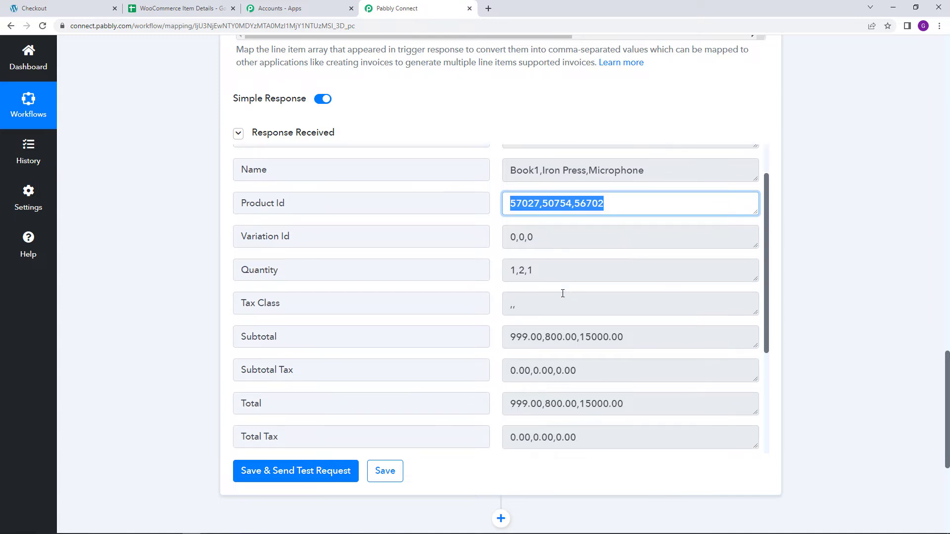
{"action": "left_click_drag", "start_coordinate": [511, 271], "coordinate": [560, 270]}
{"action": "scroll", "coordinate": [584, 297], "scroll_direction": "down", "scroll_amount": 2}
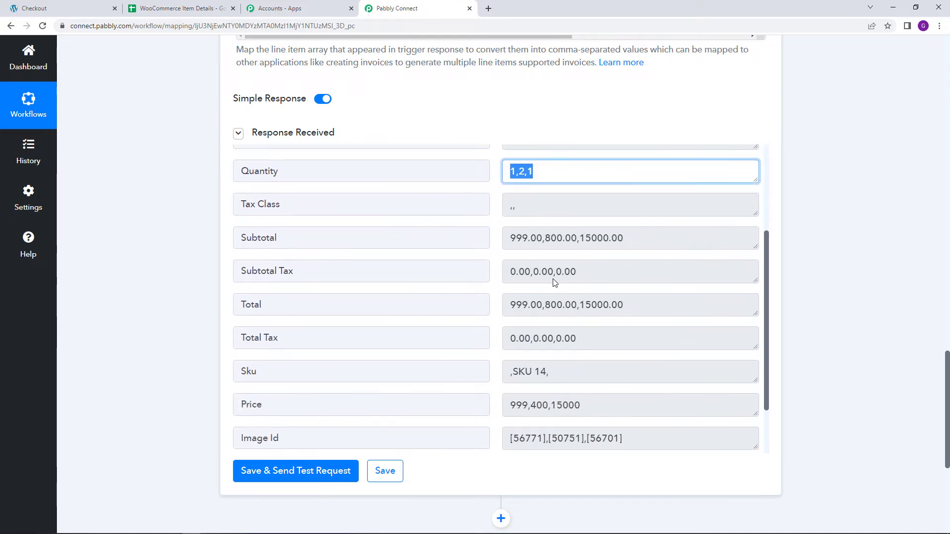
{"action": "left_click_drag", "start_coordinate": [511, 239], "coordinate": [623, 243]}
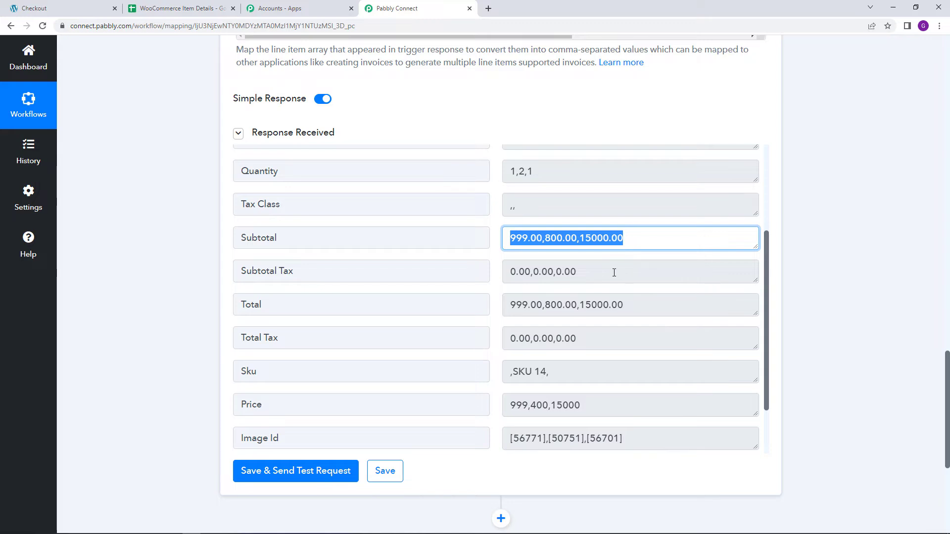
{"action": "scroll", "coordinate": [614, 272], "scroll_direction": "down", "scroll_amount": 2}
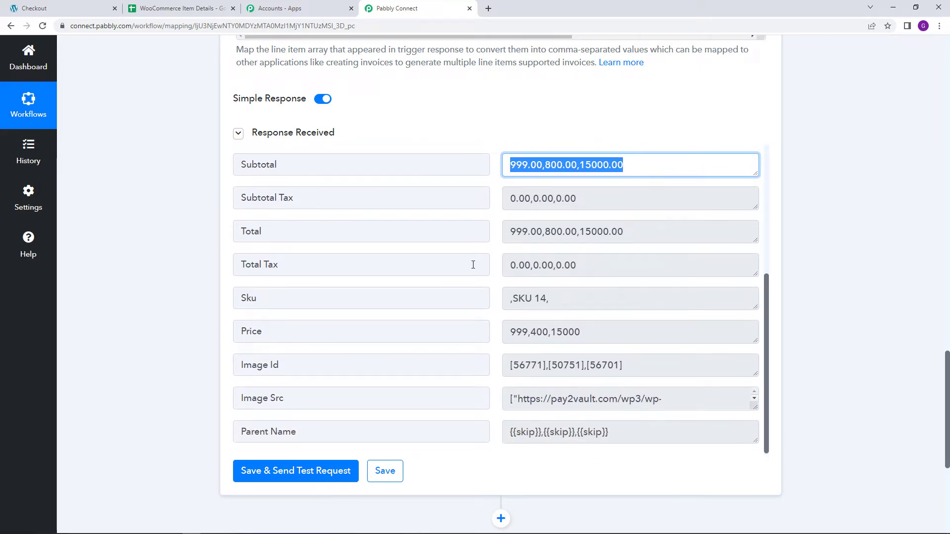
{"action": "scroll", "coordinate": [463, 219], "scroll_direction": "up", "scroll_amount": 2}
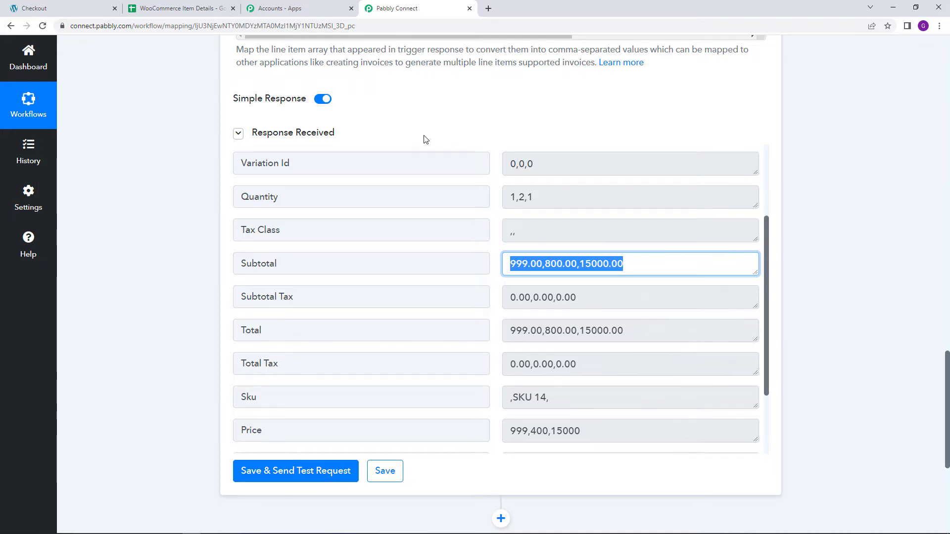
- Add a Google Sheets action after the Line Itemizer step and set its action event to Add Multiple Rows
{"action": "scroll", "coordinate": [422, 149], "scroll_direction": "down", "scroll_amount": 8}
{"action": "left_click", "coordinate": [499, 247]}
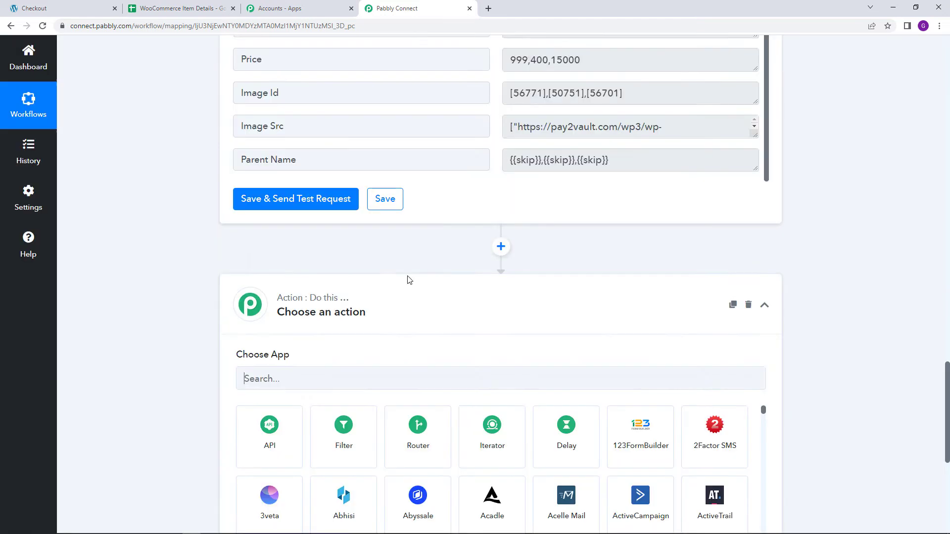
{"action": "scroll", "coordinate": [400, 278], "scroll_direction": "down", "scroll_amount": 2}
{"action": "type", "text": "Goog"}
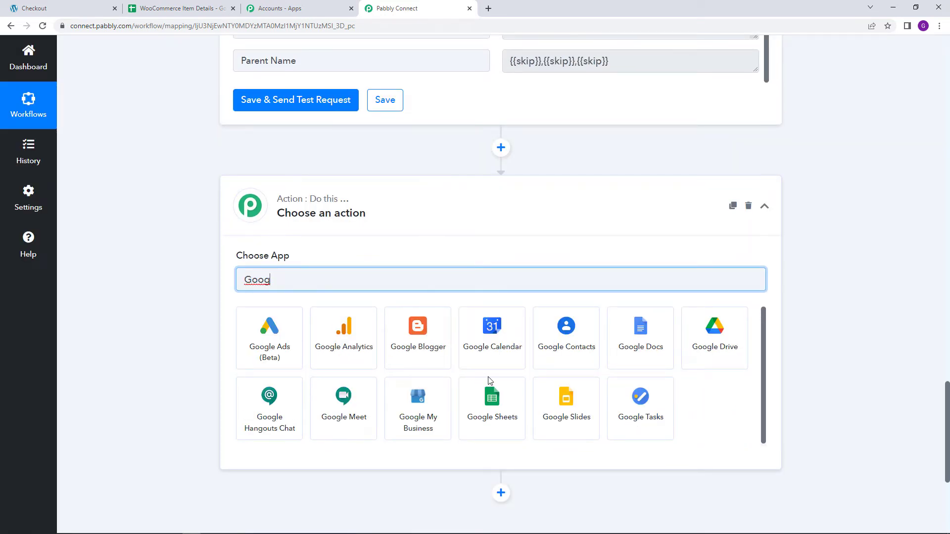
{"action": "left_click", "coordinate": [502, 398]}
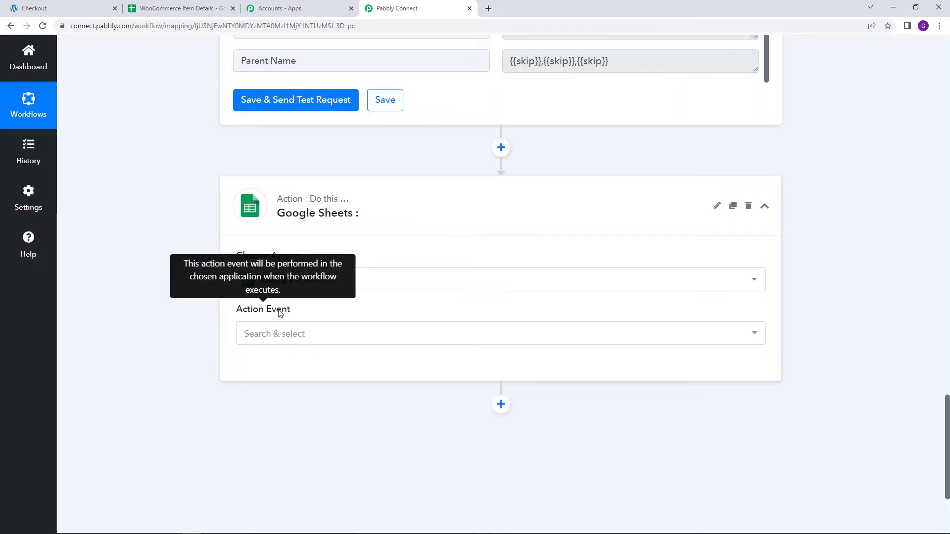
{"action": "left_click", "coordinate": [289, 334]}
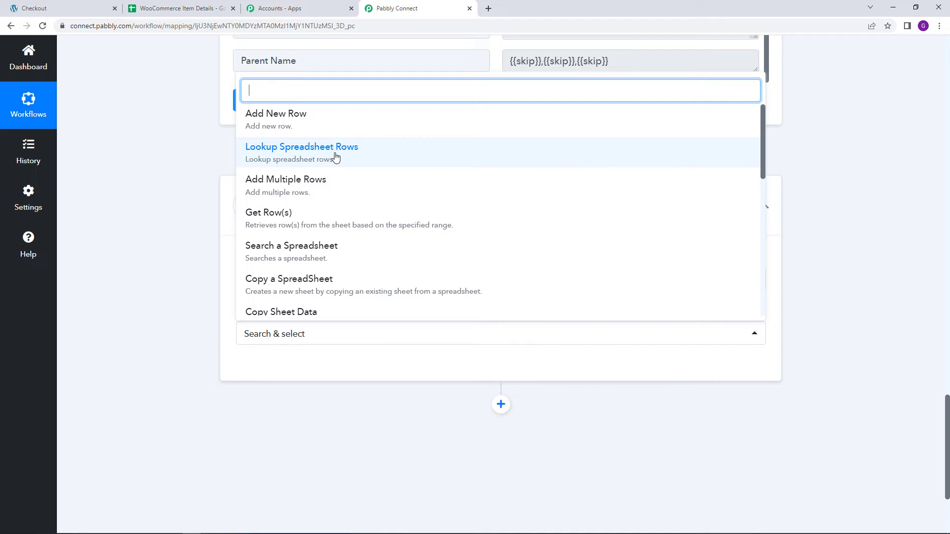
{"action": "left_click", "coordinate": [270, 193]}
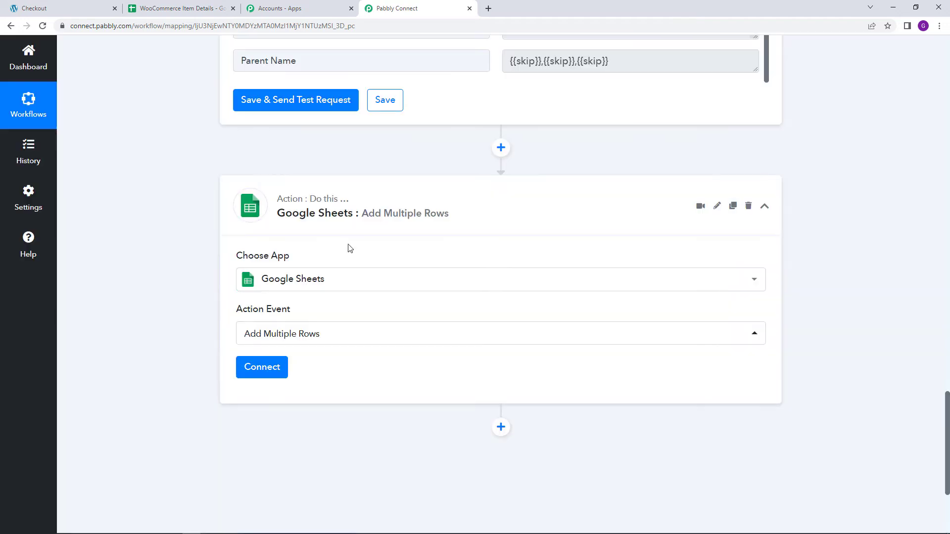
- Connect the Google Sheets action through a new connection, authorizing Pabbly Connect Sheets to access the Google account
{"action": "left_click", "coordinate": [281, 372]}
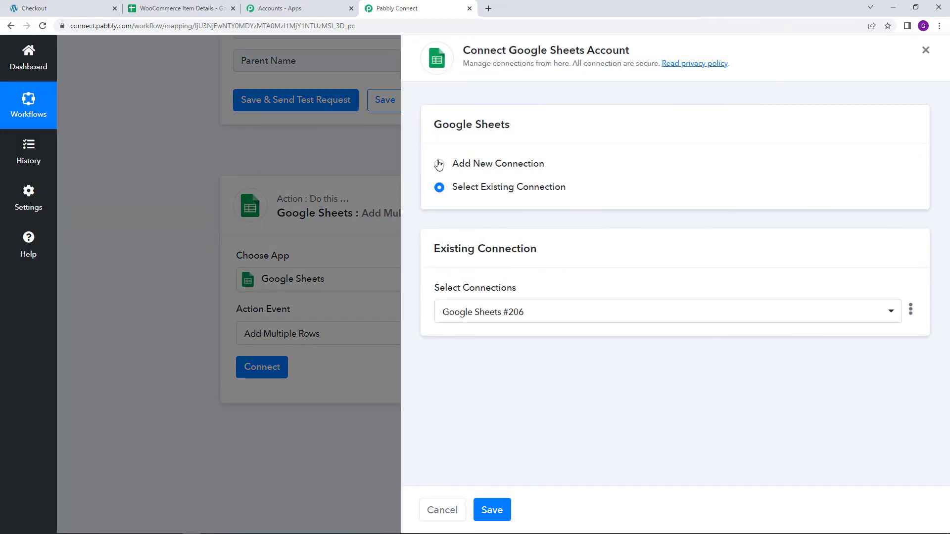
{"action": "left_click", "coordinate": [439, 164]}
{"action": "left_click", "coordinate": [530, 293]}
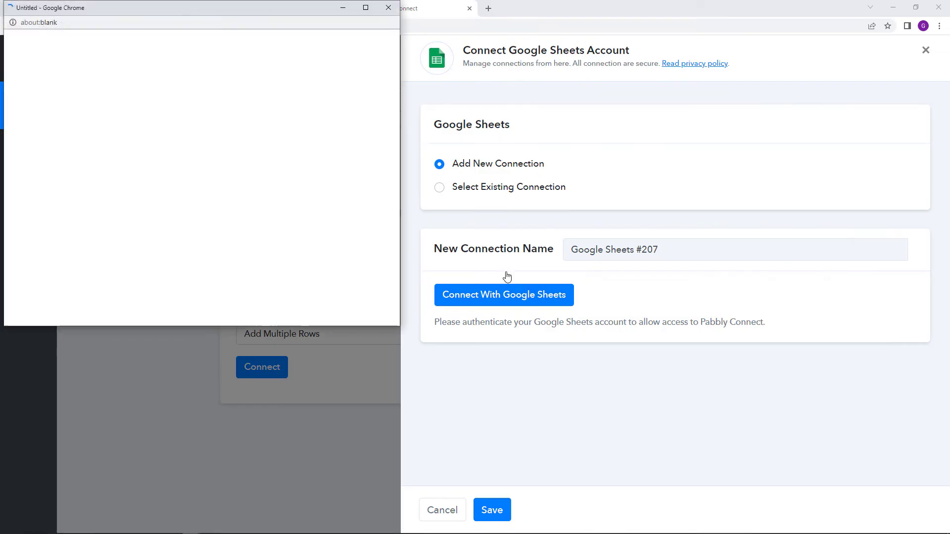
{"action": "left_click", "coordinate": [196, 192]}
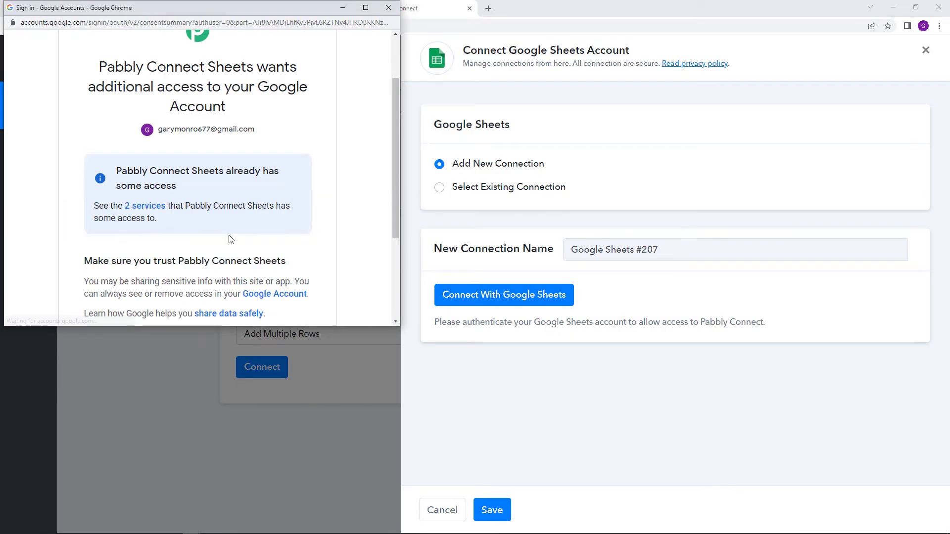
{"action": "scroll", "coordinate": [231, 240], "scroll_direction": "down", "scroll_amount": 3}
{"action": "left_click", "coordinate": [256, 235]}
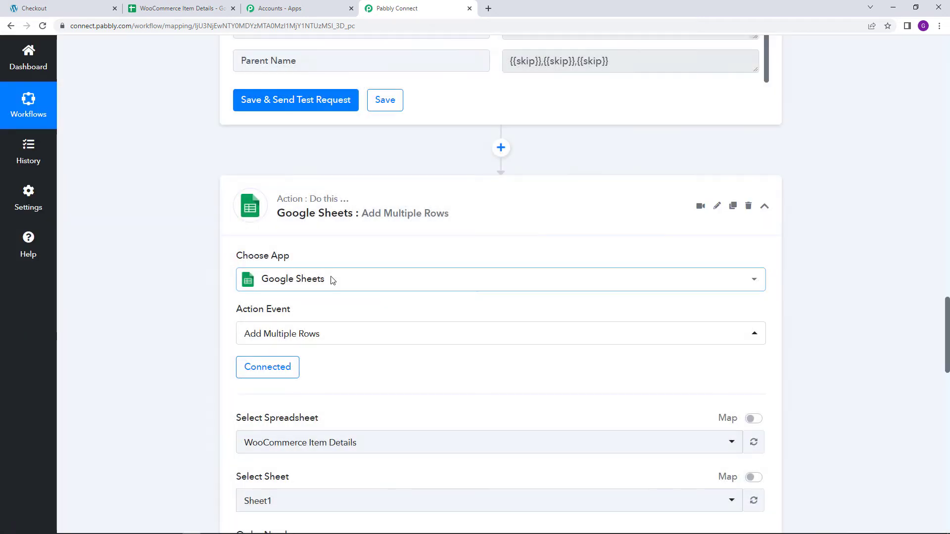
- Check the column headings in the WooCommerce Item Details spreadsheet, and select that file as the Add Multiple Rows action's spreadsheet
{"action": "scroll", "coordinate": [331, 278], "scroll_direction": "down", "scroll_amount": 4}
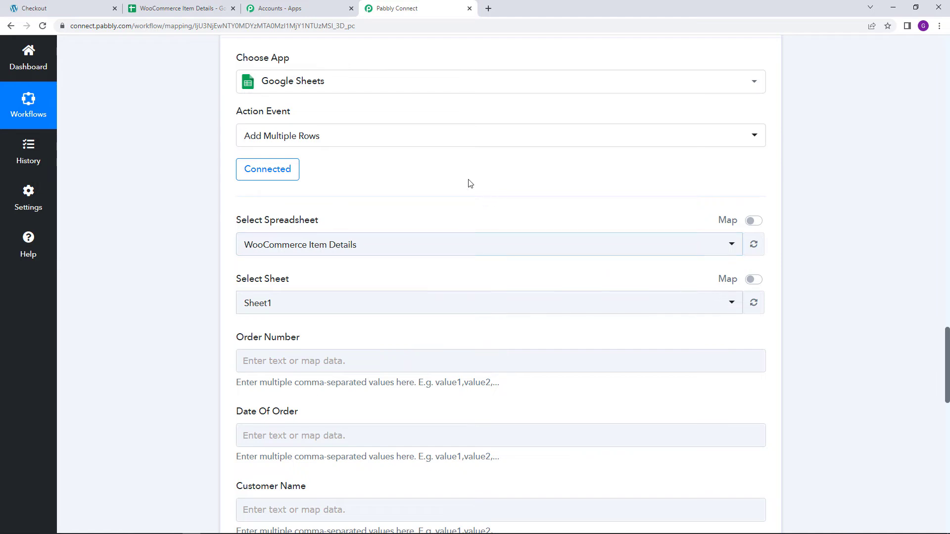
{"action": "left_click", "coordinate": [186, 5]}
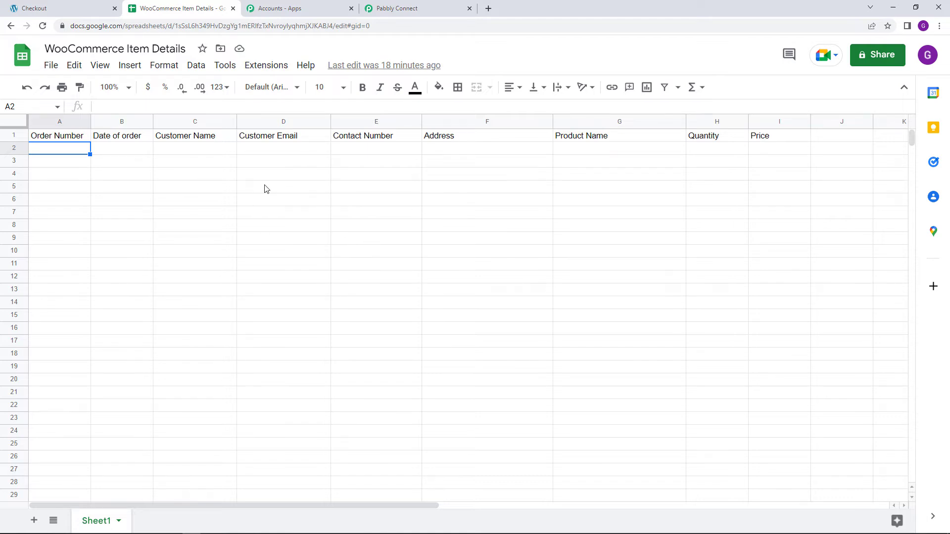
{"action": "left_click", "coordinate": [396, 8]}
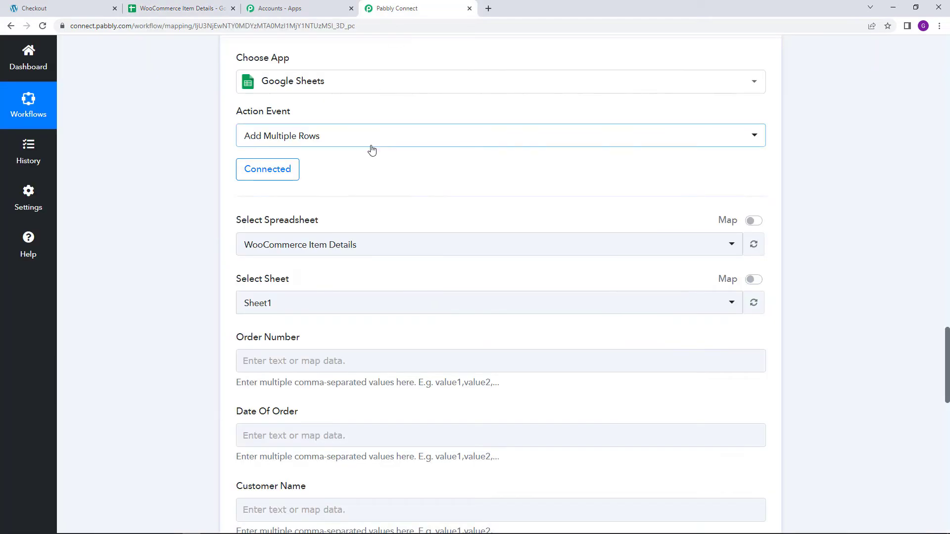
{"action": "scroll", "coordinate": [411, 187], "scroll_direction": "down", "scroll_amount": 1}
{"action": "scroll", "coordinate": [412, 186], "scroll_direction": "down", "scroll_amount": 1}
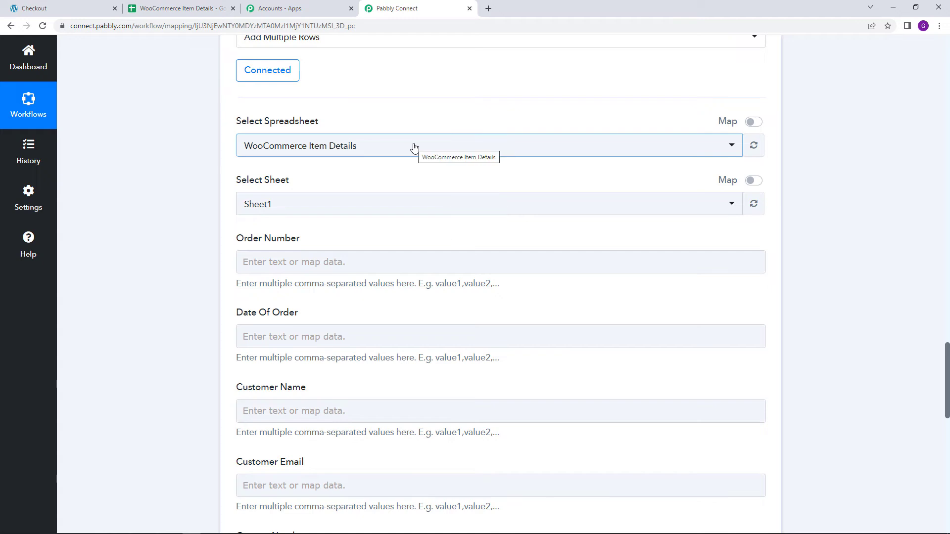
{"action": "left_click", "coordinate": [414, 148]}
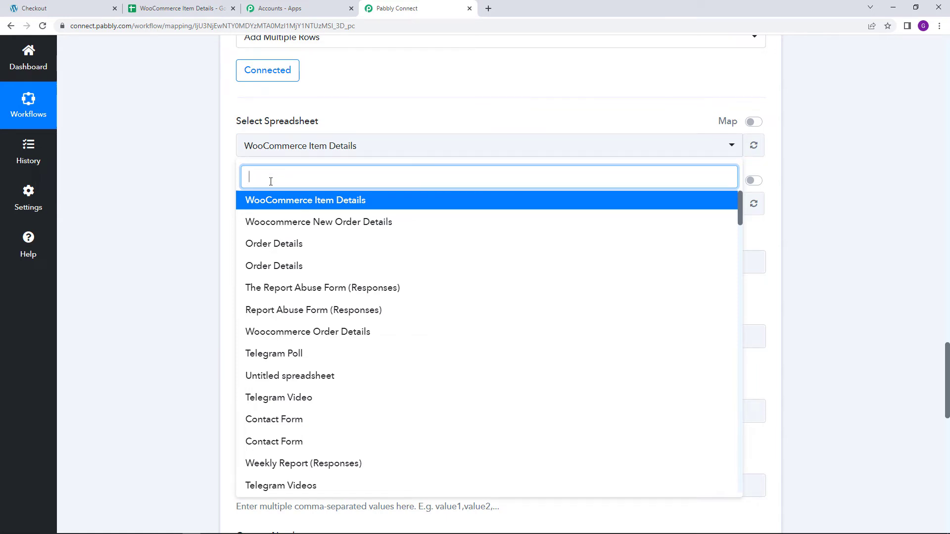
{"action": "left_click", "coordinate": [272, 205]}
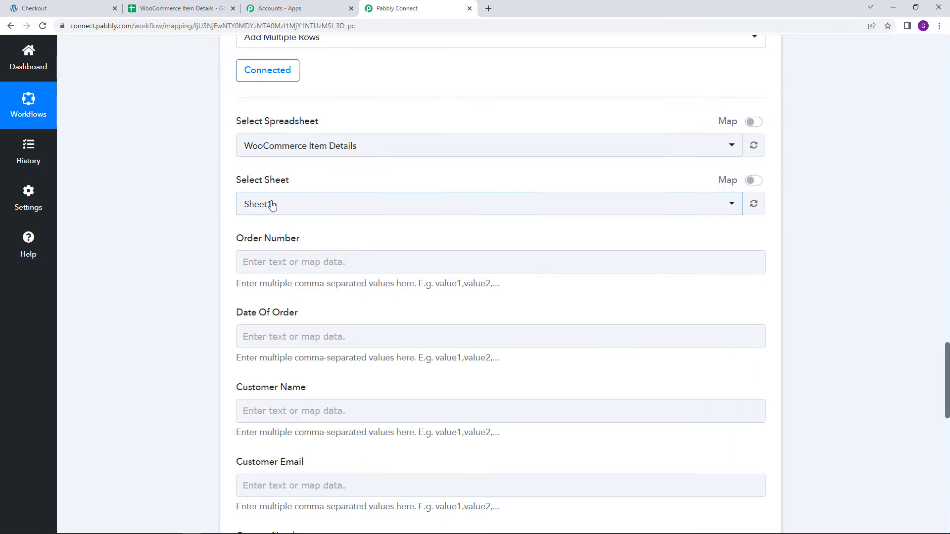
{"action": "left_click", "coordinate": [212, 198]}
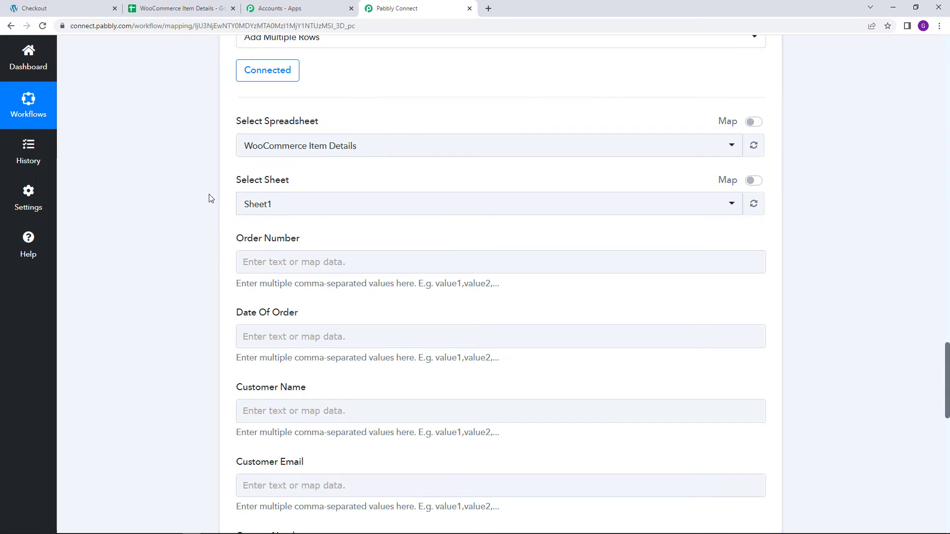
- Check the sheet name in the WooCommerce Item Details spreadsheet and select Sheet1 as the action's sheet
{"action": "left_click", "coordinate": [295, 206]}
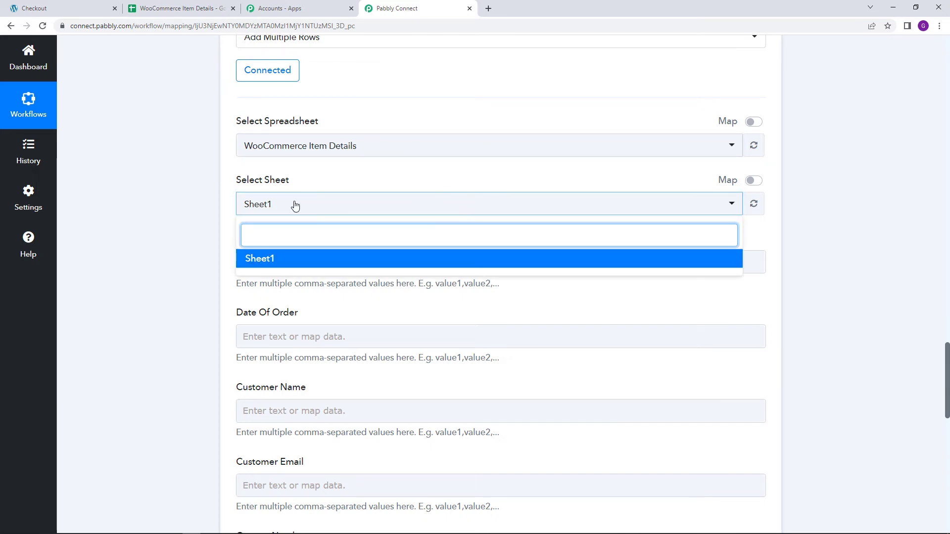
{"action": "left_click", "coordinate": [154, 8]}
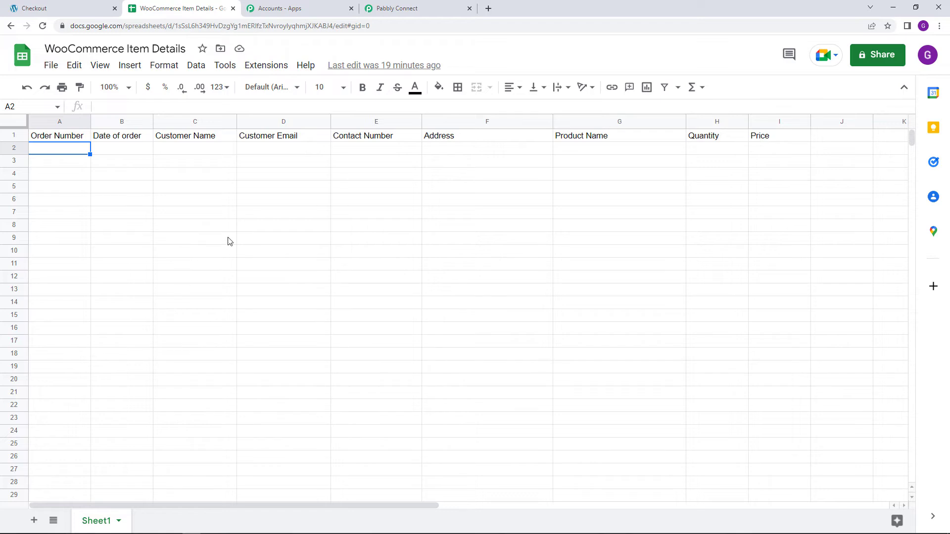
{"action": "left_click", "coordinate": [421, 9]}
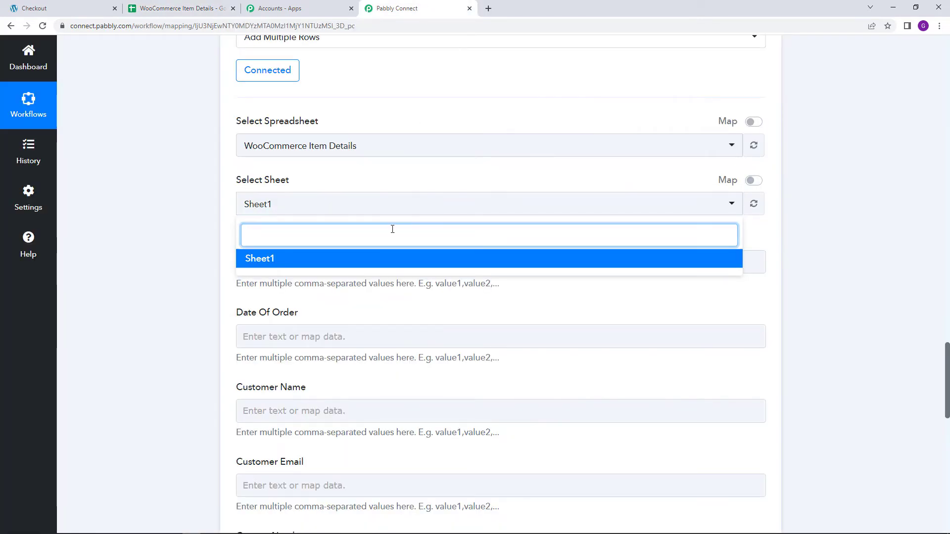
{"action": "left_click", "coordinate": [382, 265]}
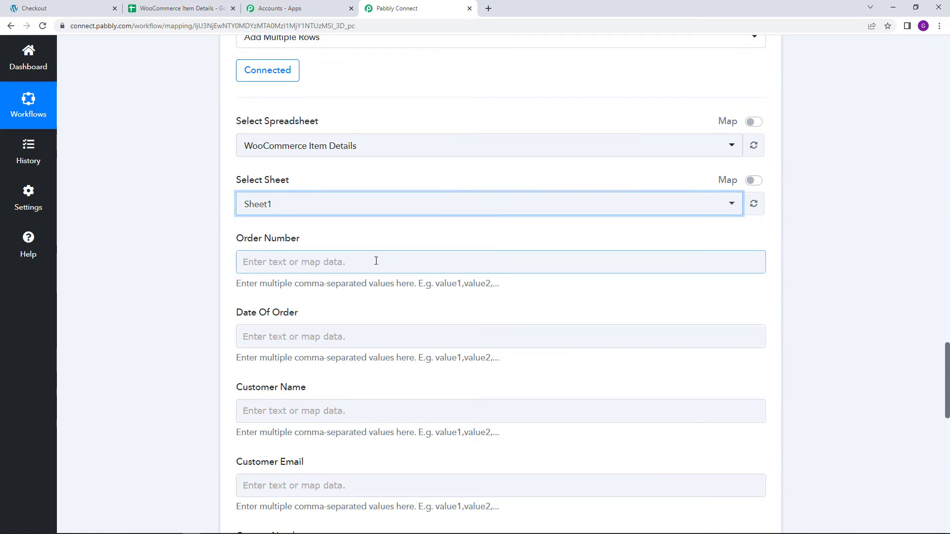
- Review the column fields of the Add Multiple Rows action and map Order Number to the Line Itemizer's Id values
{"action": "scroll", "coordinate": [357, 256], "scroll_direction": "down", "scroll_amount": 2}
{"action": "scroll", "coordinate": [336, 223], "scroll_direction": "down", "scroll_amount": 1}
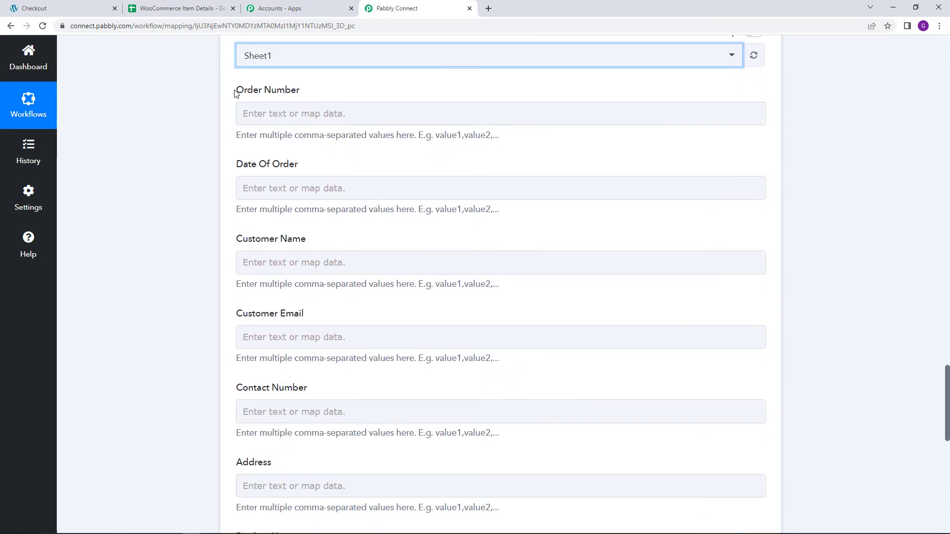
{"action": "left_click_drag", "start_coordinate": [235, 90], "coordinate": [299, 95]}
{"action": "left_click", "coordinate": [303, 97]}
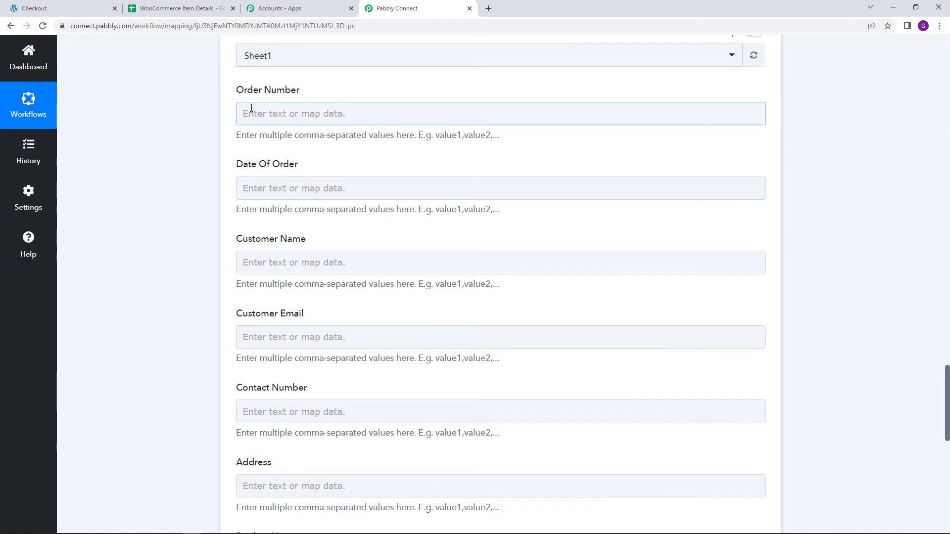
{"action": "left_click", "coordinate": [300, 113]}
{"action": "scroll", "coordinate": [363, 163], "scroll_direction": "up", "scroll_amount": 1}
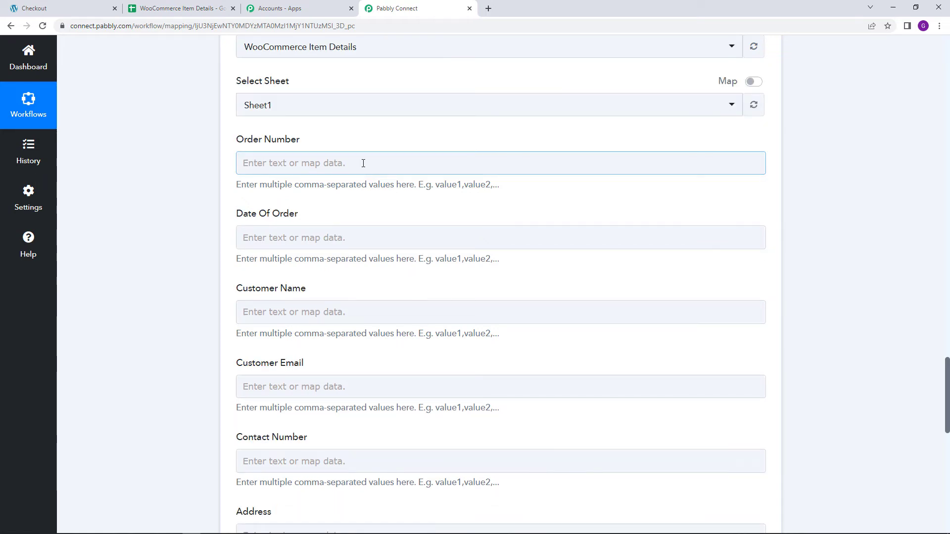
{"action": "left_click", "coordinate": [363, 164]}
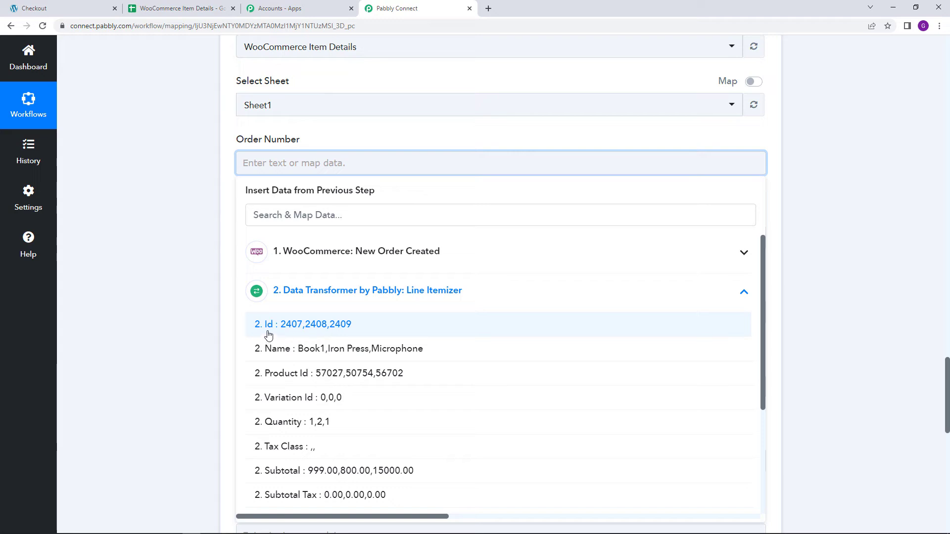
{"action": "left_click", "coordinate": [288, 326]}
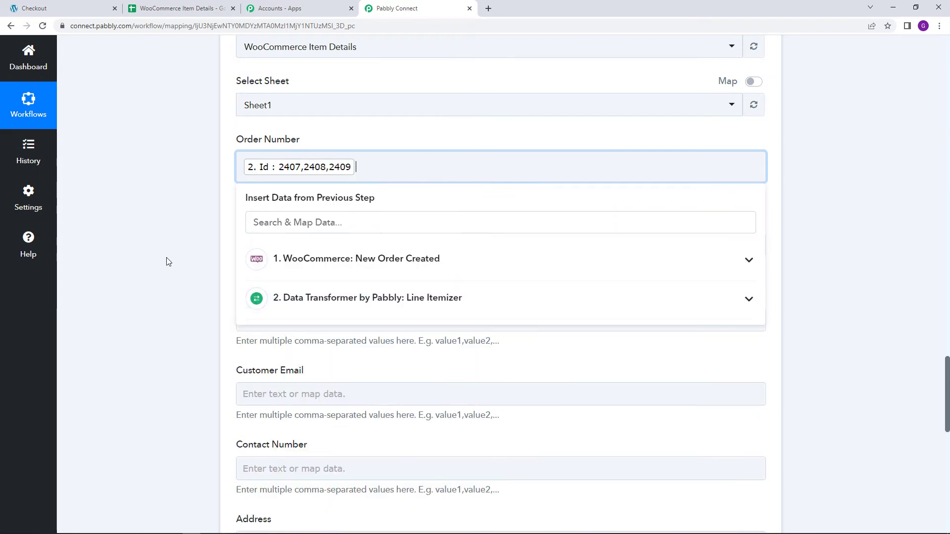
{"action": "left_click", "coordinate": [165, 258]}
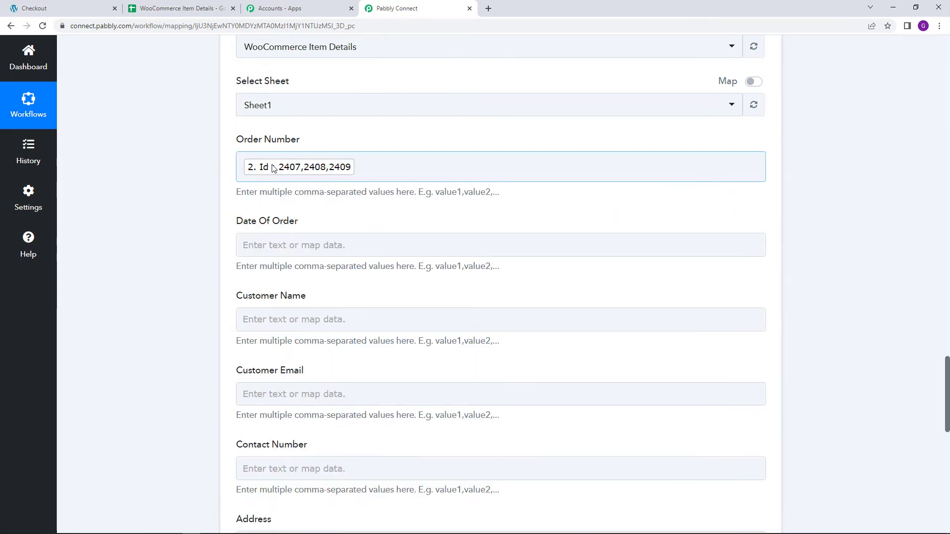
- Map Date Of Order to the Date Created Gmt value from the WooCommerce New Order Created step
{"action": "left_click", "coordinate": [278, 242]}
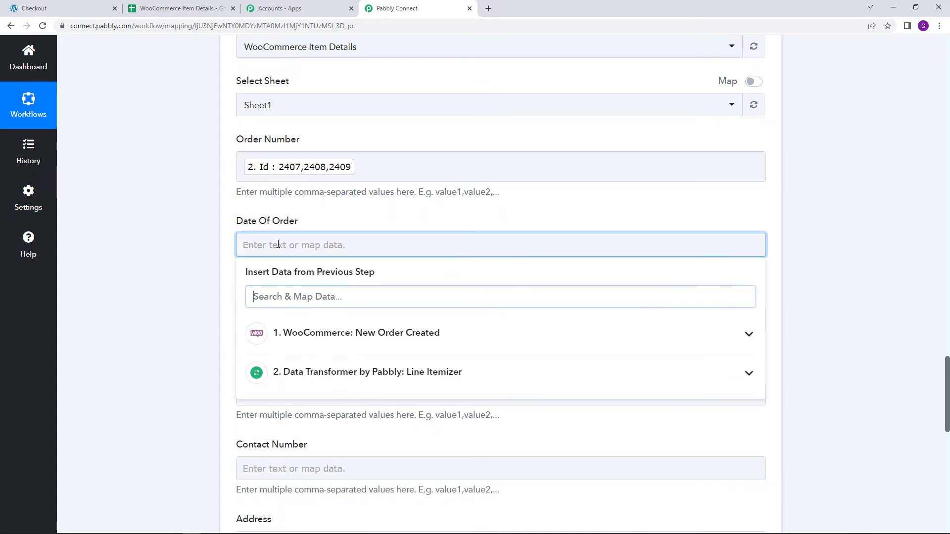
{"action": "left_click", "coordinate": [361, 334]}
{"action": "scroll", "coordinate": [610, 375], "scroll_direction": "down", "scroll_amount": 6}
{"action": "scroll", "coordinate": [659, 370], "scroll_direction": "down", "scroll_amount": 10}
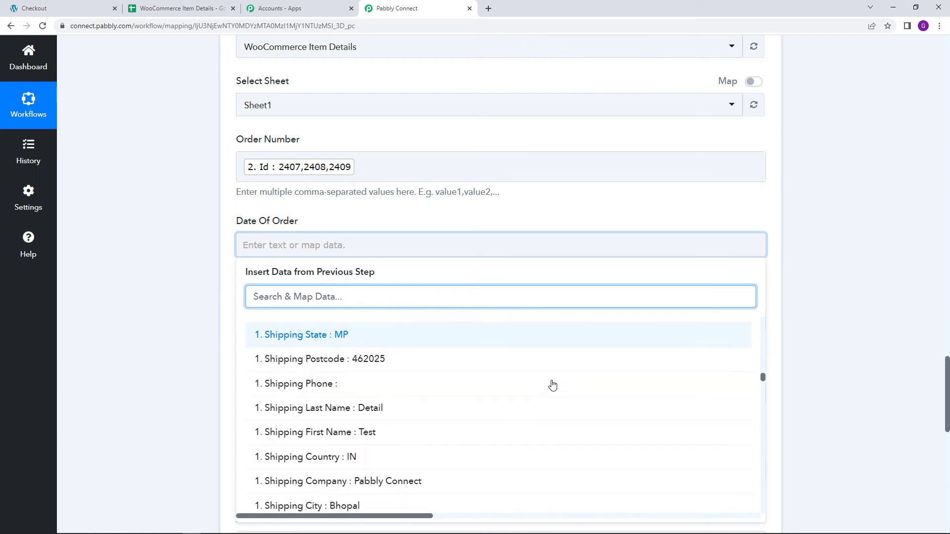
{"action": "scroll", "coordinate": [388, 397], "scroll_direction": "down", "scroll_amount": 3}
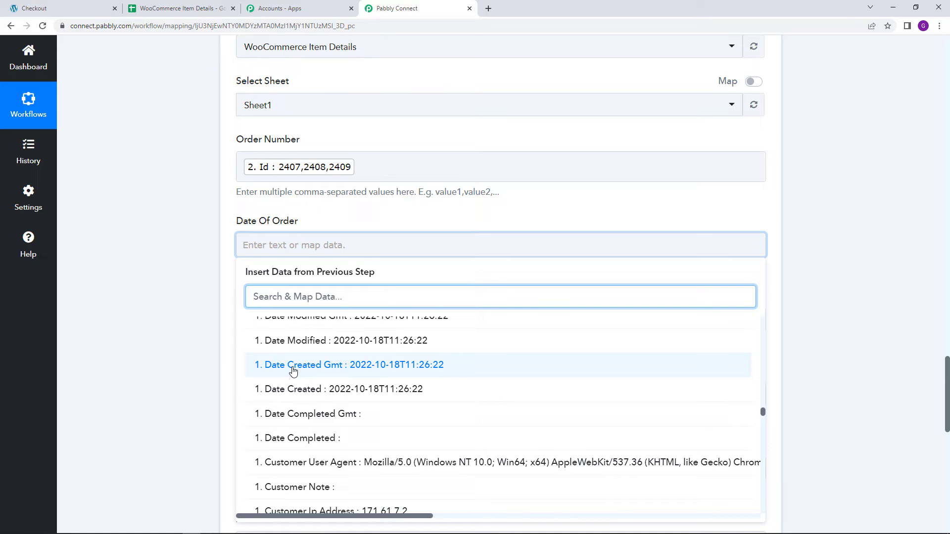
{"action": "left_click", "coordinate": [293, 371]}
- Map Customer Name to the WooCommerce order's Shipping First Name followed by Shipping Last Name
{"action": "scroll", "coordinate": [179, 312], "scroll_direction": "down", "scroll_amount": 3}
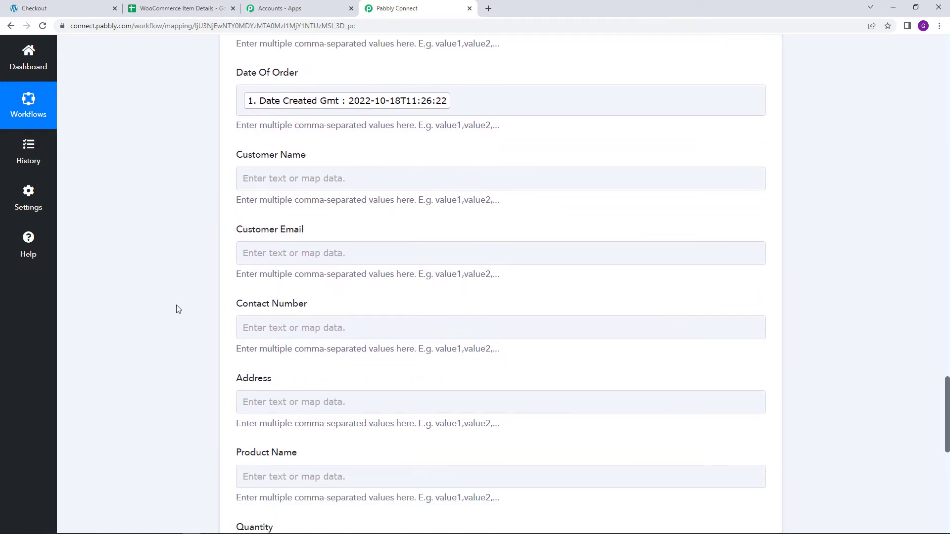
{"action": "scroll", "coordinate": [181, 296], "scroll_direction": "down", "scroll_amount": 1}
{"action": "left_click", "coordinate": [258, 133]}
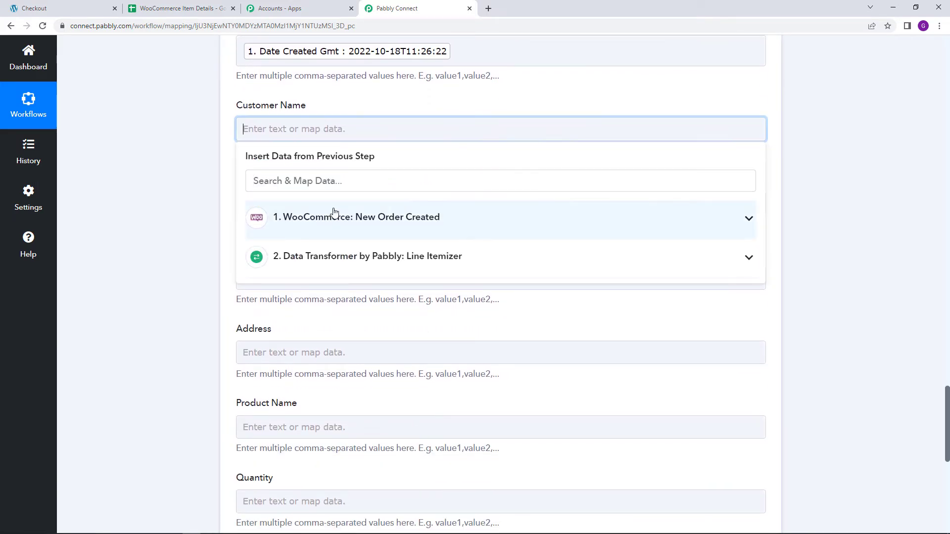
{"action": "left_click", "coordinate": [335, 212]}
{"action": "scroll", "coordinate": [344, 310], "scroll_direction": "down", "scroll_amount": 10}
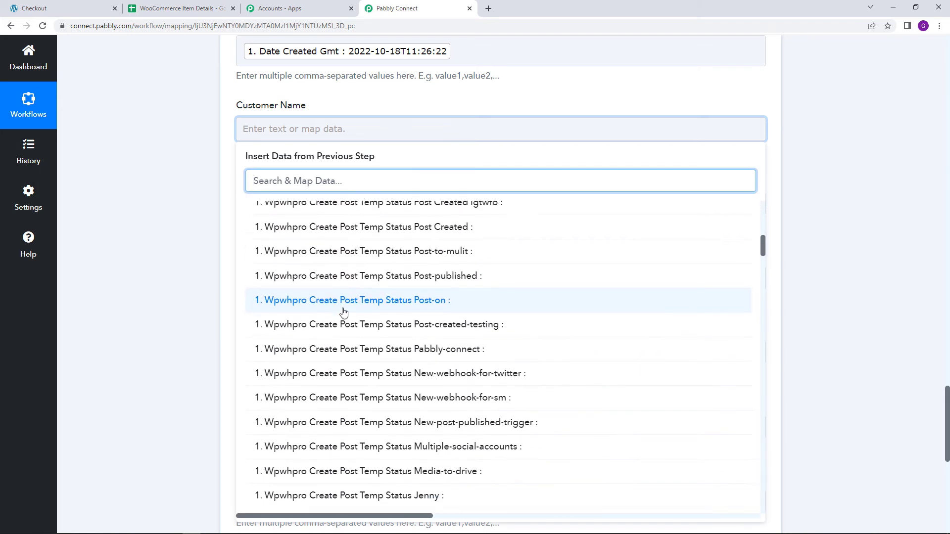
{"action": "scroll", "coordinate": [343, 310], "scroll_direction": "down", "scroll_amount": 15}
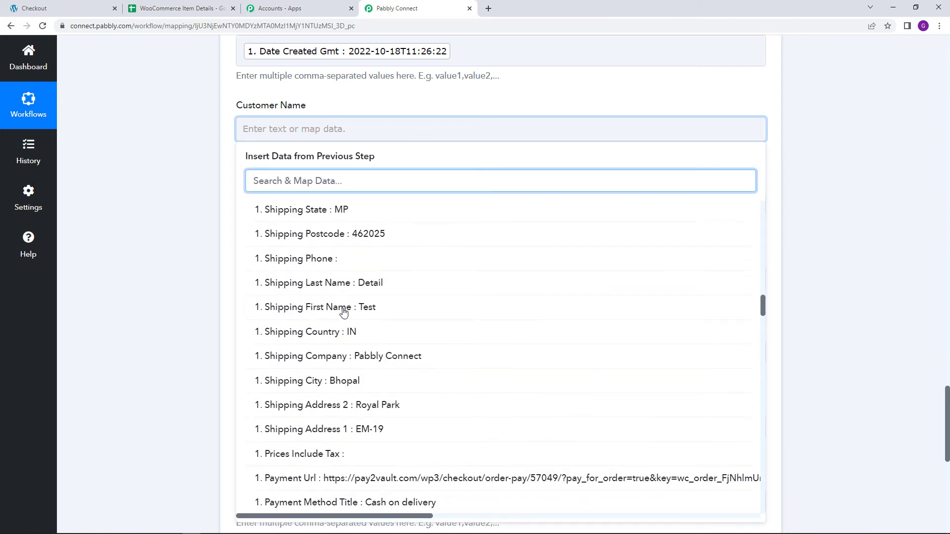
{"action": "left_click", "coordinate": [364, 316]}
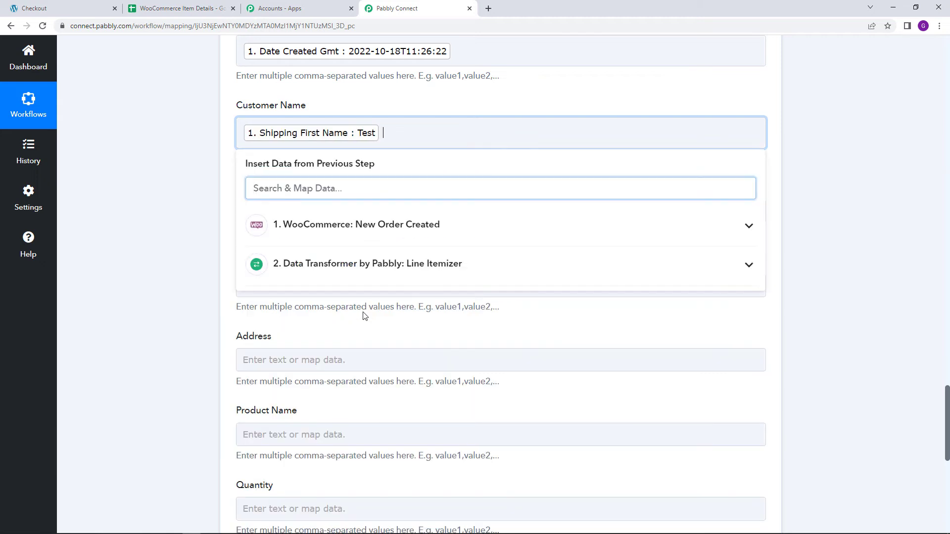
{"action": "left_click", "coordinate": [343, 222]}
{"action": "scroll", "coordinate": [366, 297], "scroll_direction": "down", "scroll_amount": 3}
{"action": "scroll", "coordinate": [369, 305], "scroll_direction": "down", "scroll_amount": 15}
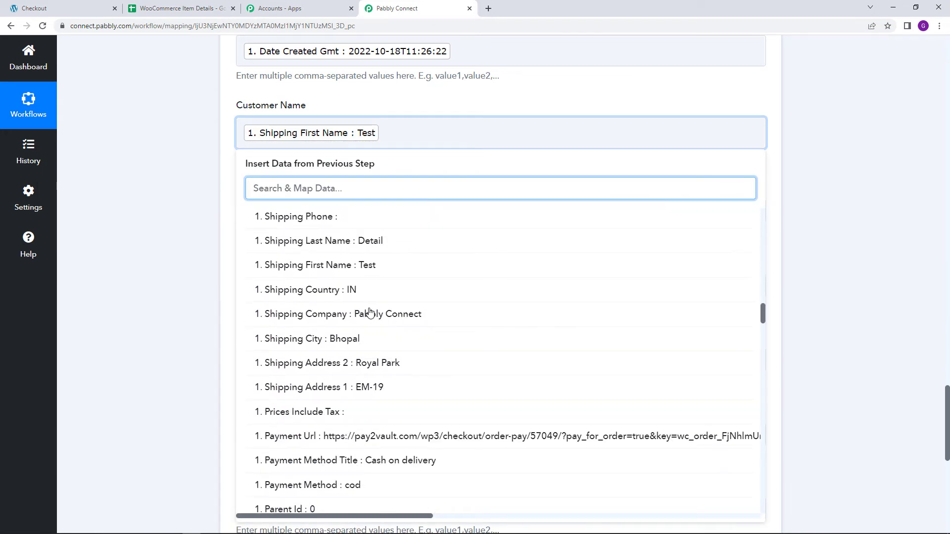
{"action": "left_click", "coordinate": [381, 243]}
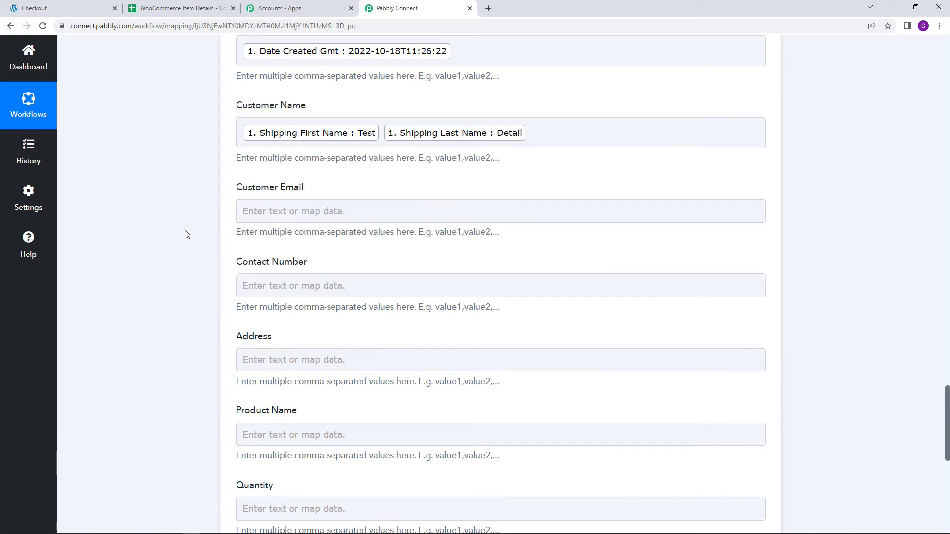
- Map Customer Email to the Billing Email value from the WooCommerce New Order Created step
{"action": "scroll", "coordinate": [187, 235], "scroll_direction": "down", "scroll_amount": 2}
{"action": "left_click", "coordinate": [307, 112]}
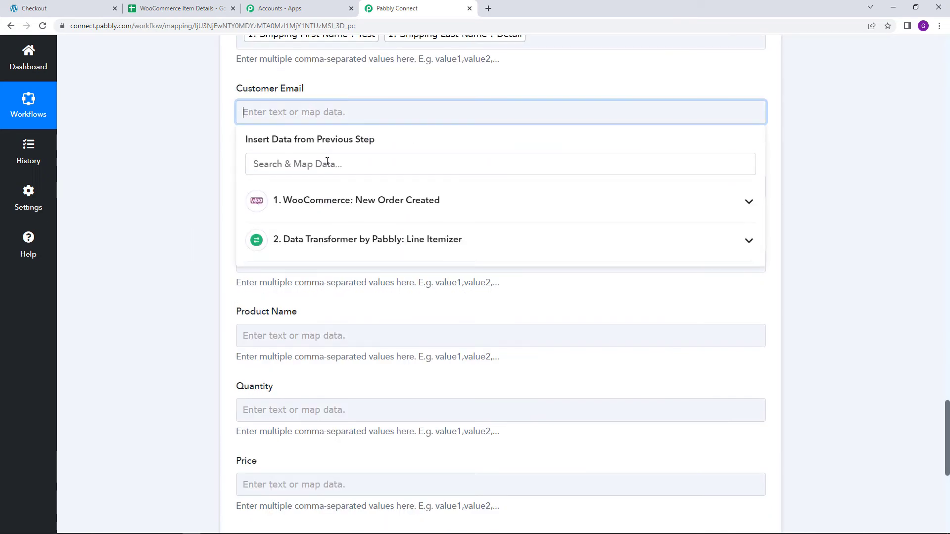
{"action": "left_click", "coordinate": [326, 203]}
{"action": "scroll", "coordinate": [322, 314], "scroll_direction": "down", "scroll_amount": 15}
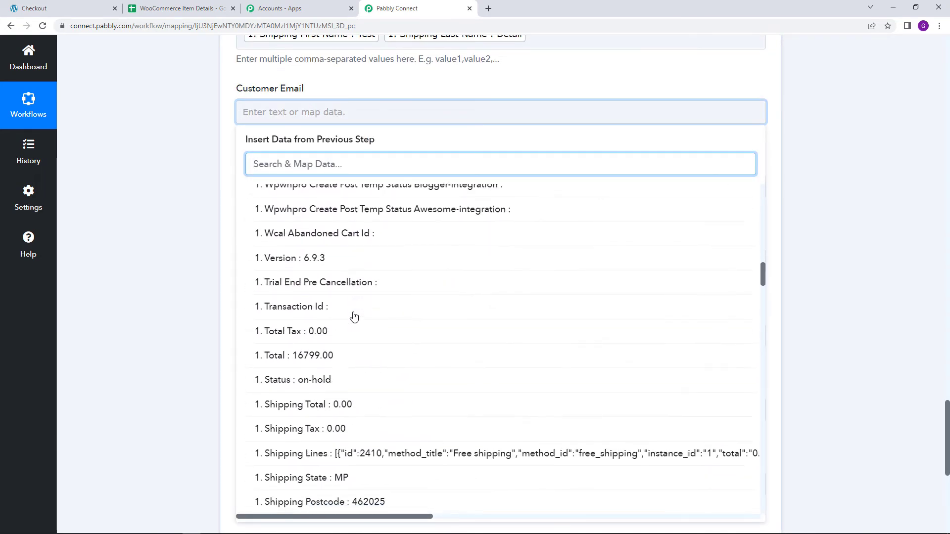
{"action": "scroll", "coordinate": [354, 316], "scroll_direction": "down", "scroll_amount": 12}
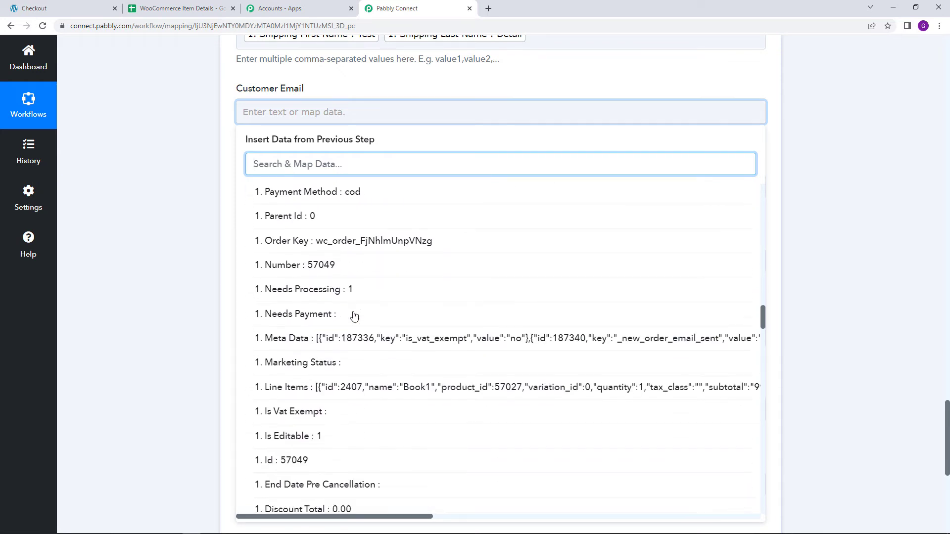
{"action": "scroll", "coordinate": [354, 316], "scroll_direction": "down", "scroll_amount": 10}
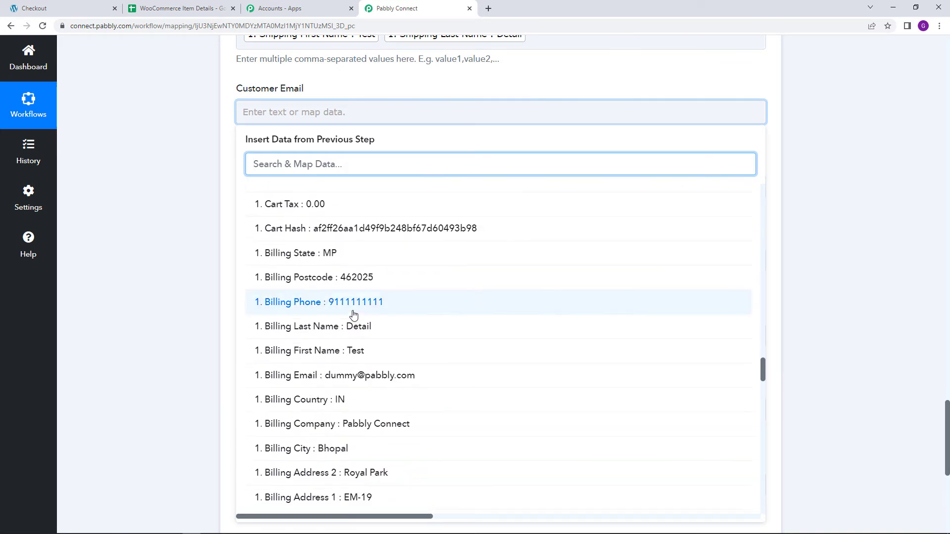
{"action": "left_click", "coordinate": [338, 375]}
{"action": "left_click", "coordinate": [183, 295]}
- Map Contact Number to the Billing Phone value from the WooCommerce New Order Created step
{"action": "scroll", "coordinate": [182, 295], "scroll_direction": "down", "scroll_amount": 3}
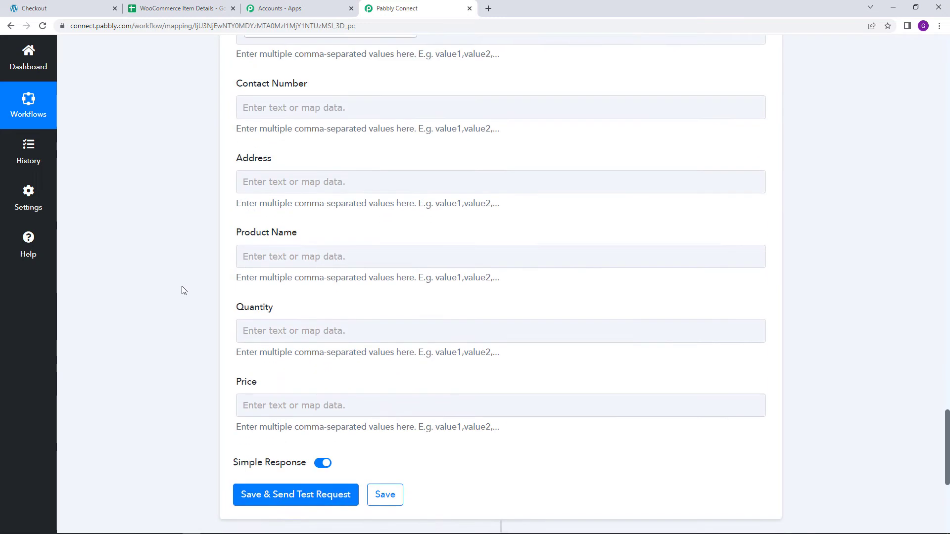
{"action": "left_click", "coordinate": [353, 97]}
{"action": "left_click", "coordinate": [331, 183]}
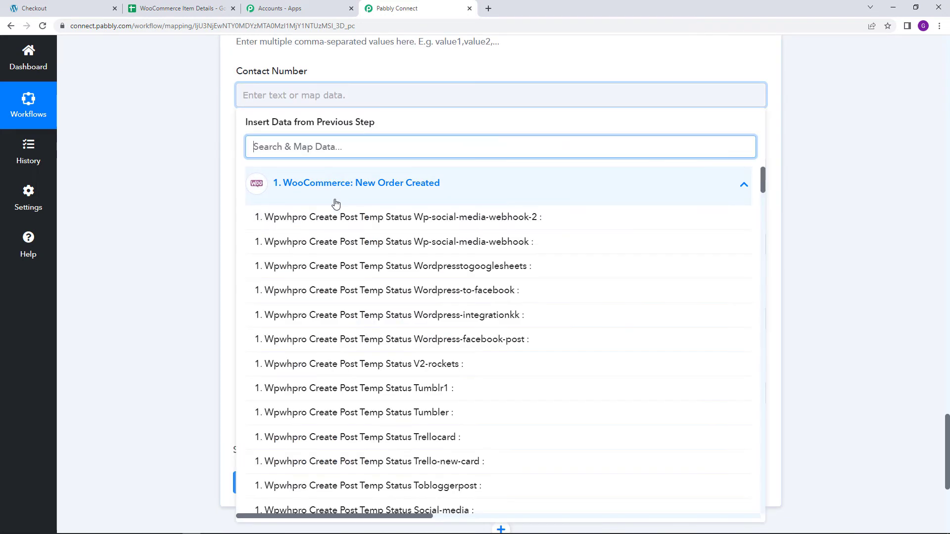
{"action": "scroll", "coordinate": [344, 259], "scroll_direction": "down", "scroll_amount": 15}
{"action": "scroll", "coordinate": [344, 261], "scroll_direction": "down", "scroll_amount": 20}
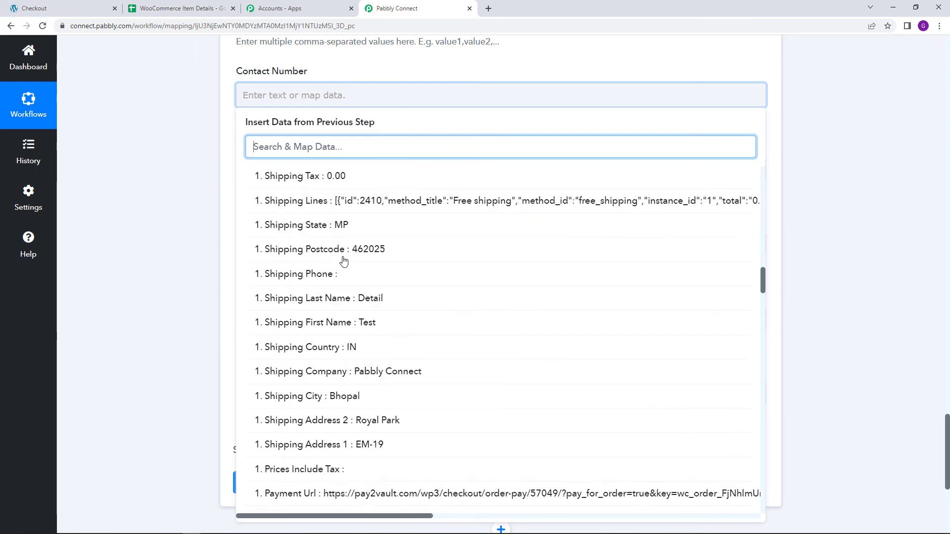
{"action": "scroll", "coordinate": [344, 261], "scroll_direction": "down", "scroll_amount": 8}
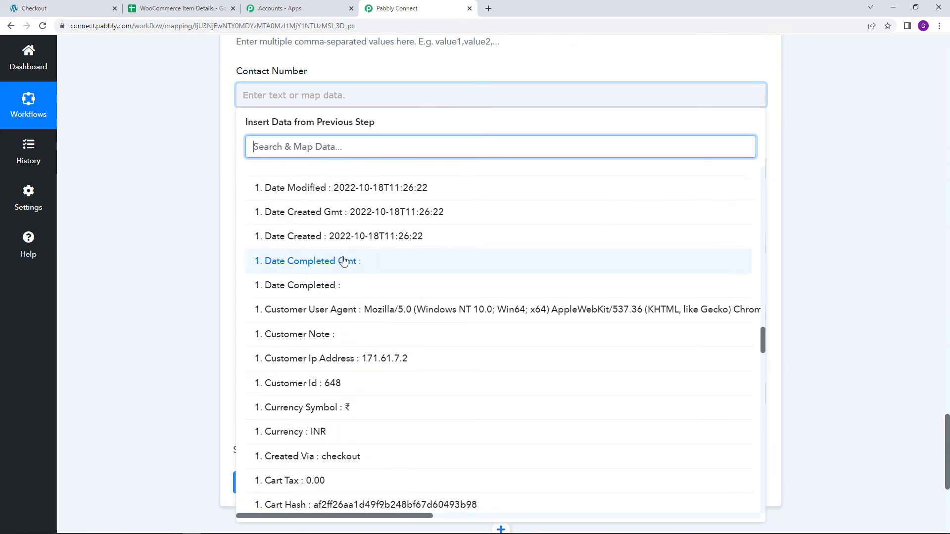
{"action": "left_click", "coordinate": [345, 283]}
- Map Address to the Shipping Address 1 value from the WooCommerce New Order Created step
{"action": "scroll", "coordinate": [202, 260], "scroll_direction": "down", "scroll_amount": 2}
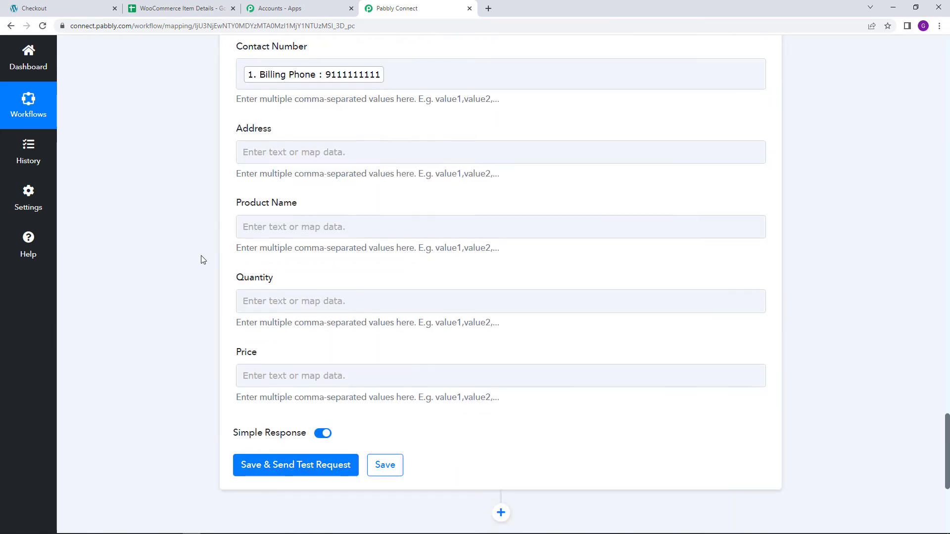
{"action": "left_click", "coordinate": [333, 79]}
{"action": "left_click", "coordinate": [352, 163]}
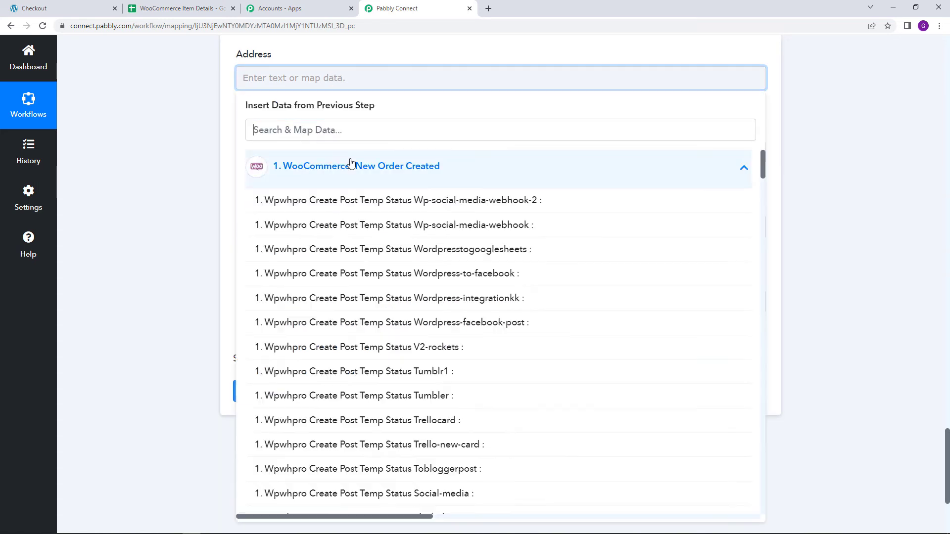
{"action": "scroll", "coordinate": [346, 197], "scroll_direction": "down", "scroll_amount": 15}
{"action": "scroll", "coordinate": [348, 198], "scroll_direction": "down", "scroll_amount": 12}
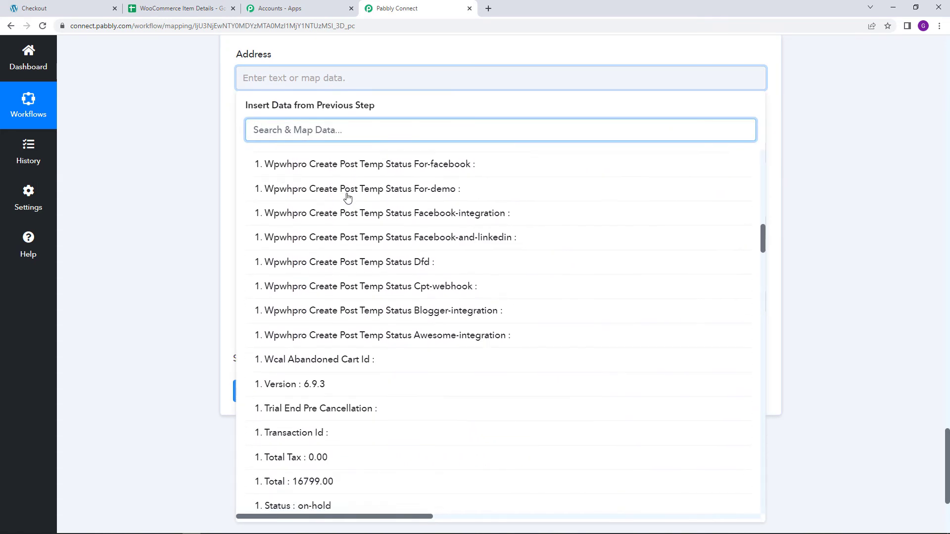
{"action": "scroll", "coordinate": [348, 197], "scroll_direction": "down", "scroll_amount": 3}
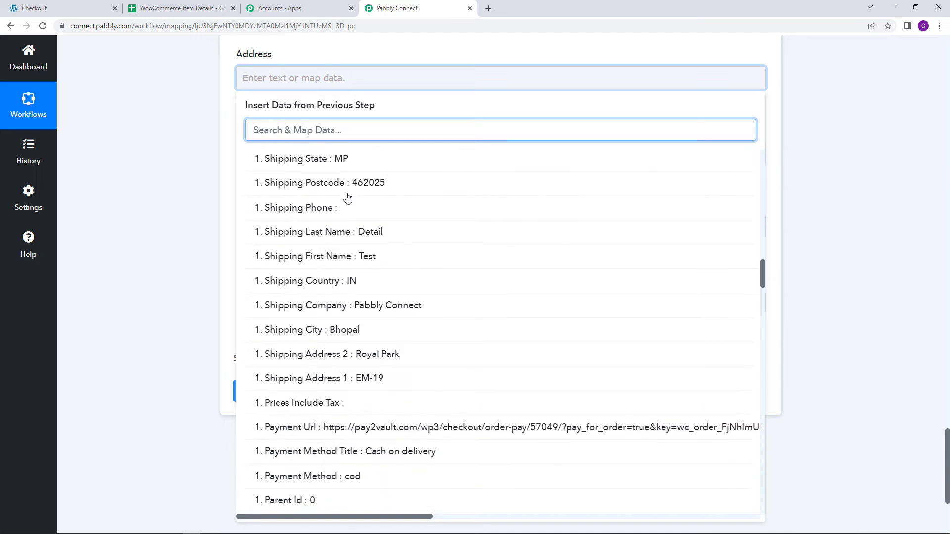
{"action": "left_click", "coordinate": [314, 322]}
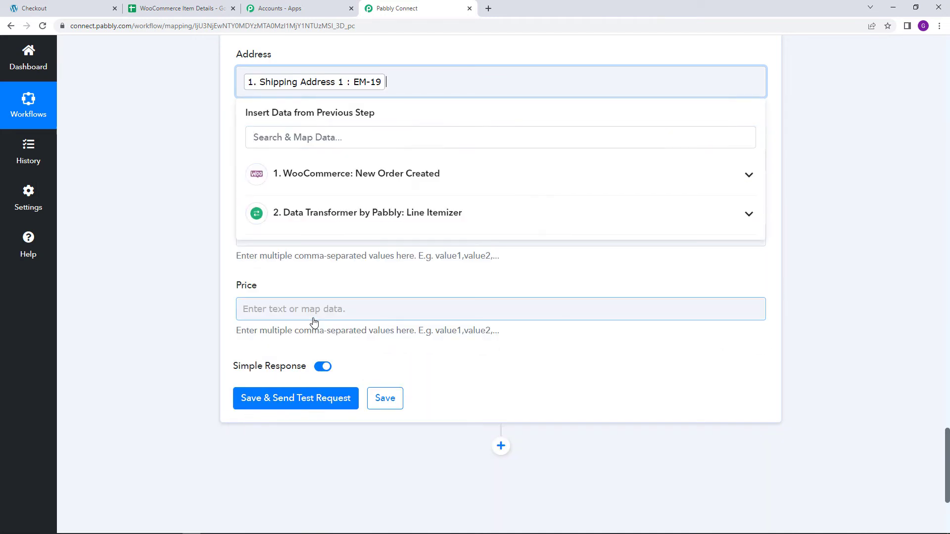
- Append Shipping Address 2 and Shipping City from the WooCommerce New Order Created step to the Address mapping
{"action": "left_click", "coordinate": [351, 172]}
{"action": "scroll", "coordinate": [339, 277], "scroll_direction": "down", "scroll_amount": 4}
{"action": "scroll", "coordinate": [335, 283], "scroll_direction": "down", "scroll_amount": 15}
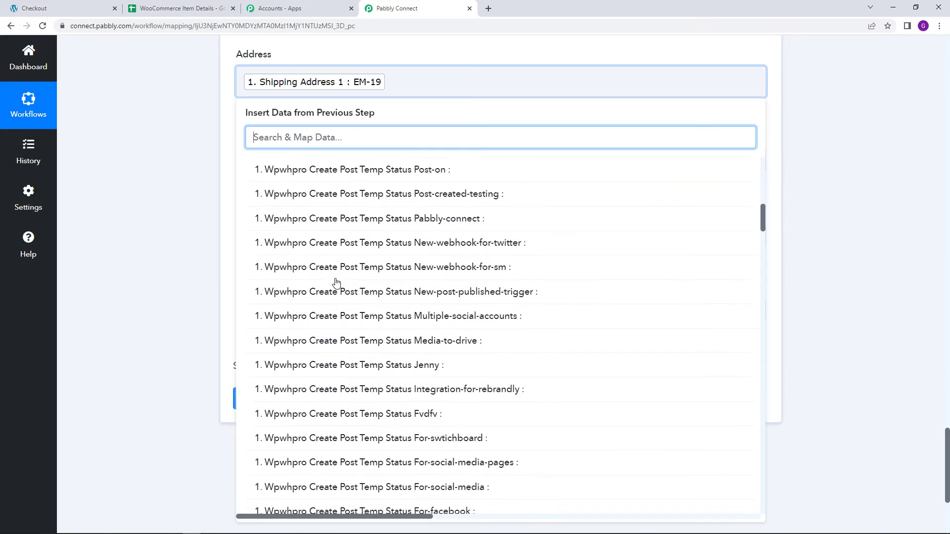
{"action": "scroll", "coordinate": [336, 286], "scroll_direction": "down", "scroll_amount": 3}
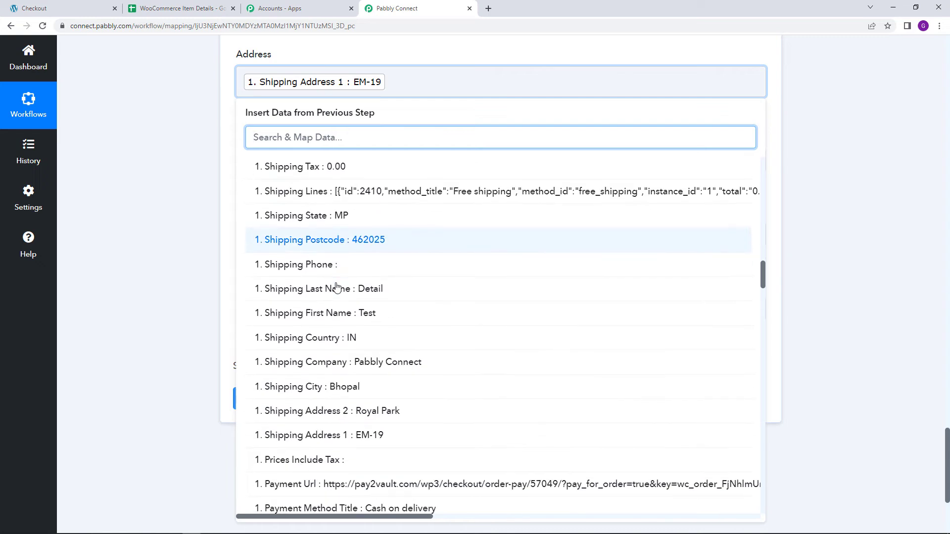
{"action": "left_click", "coordinate": [335, 311]}
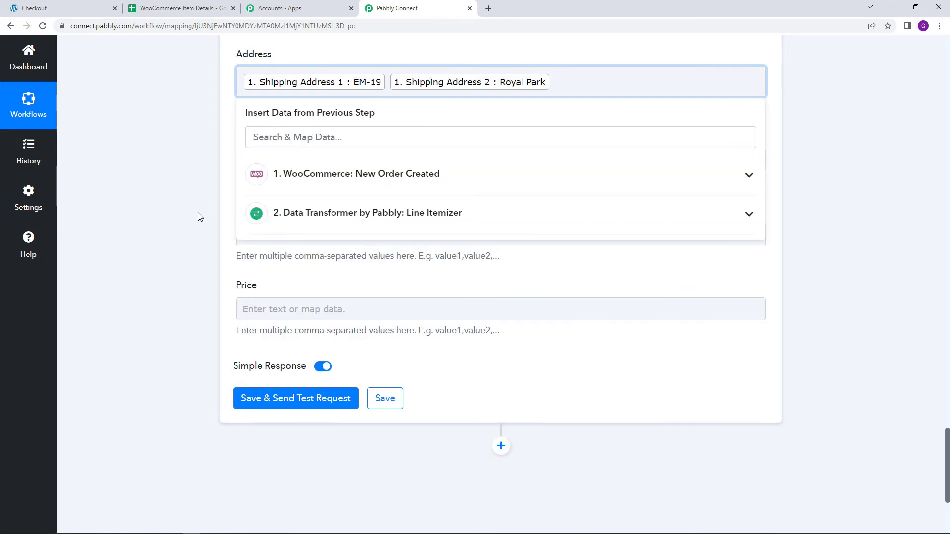
{"action": "left_click", "coordinate": [297, 173]}
{"action": "scroll", "coordinate": [349, 277], "scroll_direction": "down", "scroll_amount": 15}
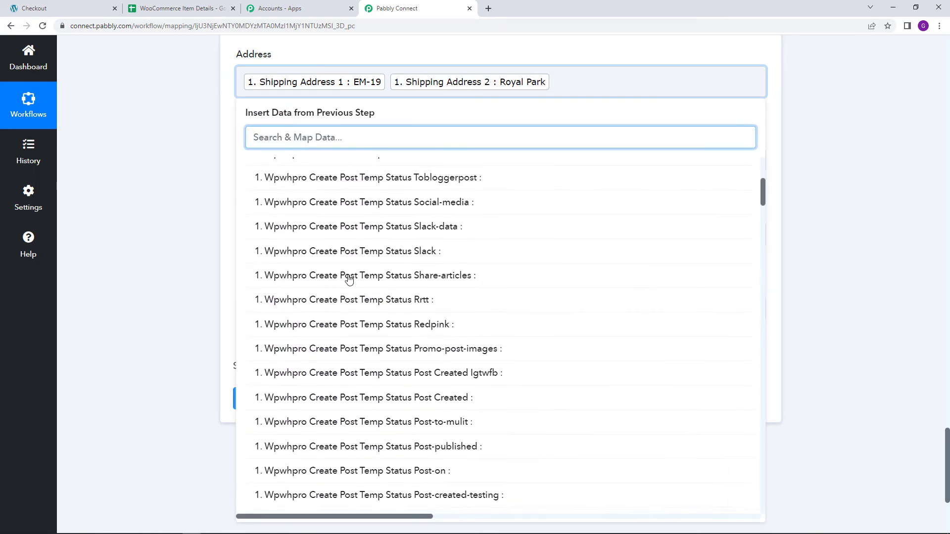
{"action": "scroll", "coordinate": [349, 280], "scroll_direction": "down", "scroll_amount": 10}
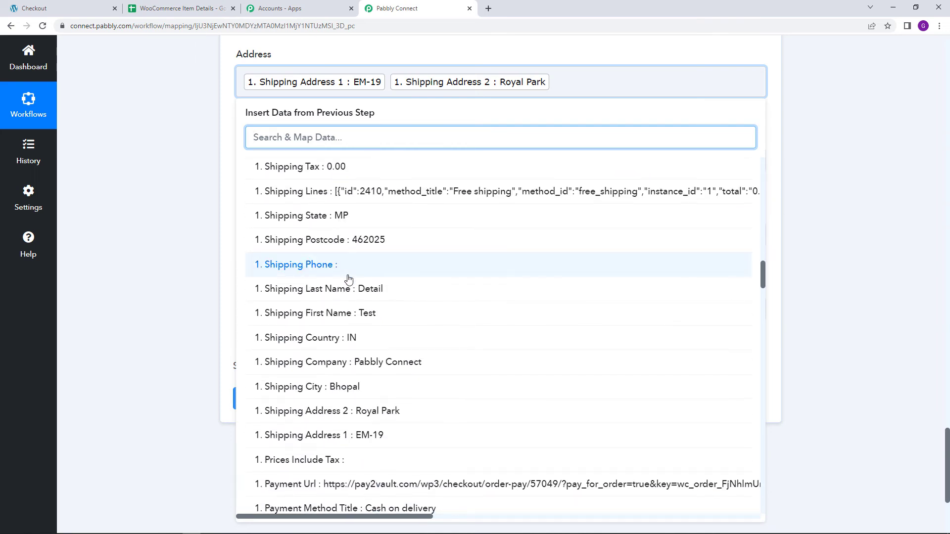
{"action": "scroll", "coordinate": [349, 280], "scroll_direction": "down", "scroll_amount": 2}
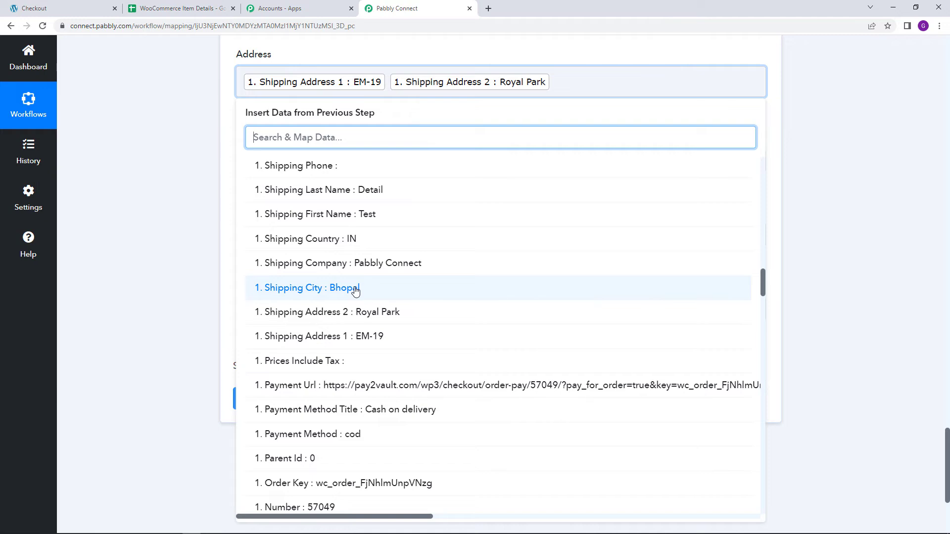
{"action": "left_click", "coordinate": [355, 289]}
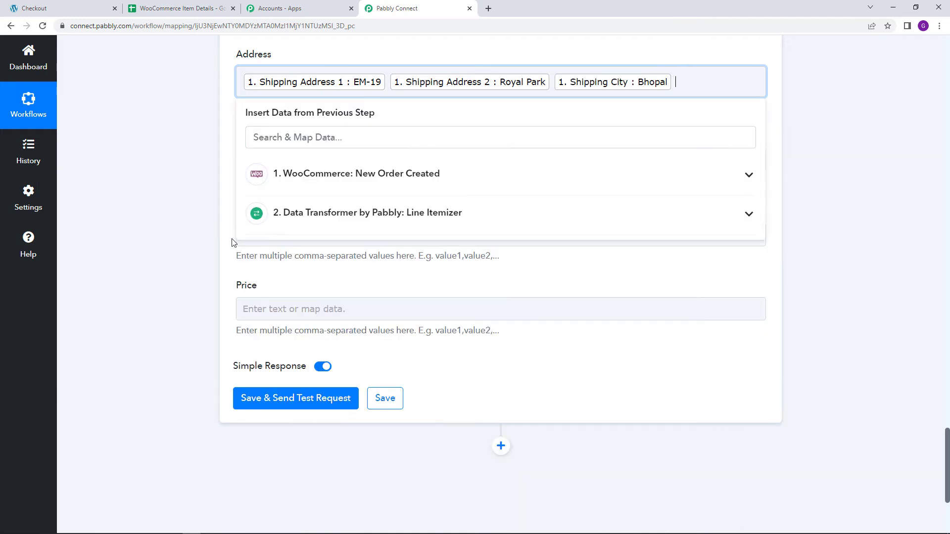
- Append Shipping State and Shipping Postcode from the WooCommerce order to the Address mapping
{"action": "left_click", "coordinate": [375, 178]}
{"action": "scroll", "coordinate": [350, 263], "scroll_direction": "down", "scroll_amount": 10}
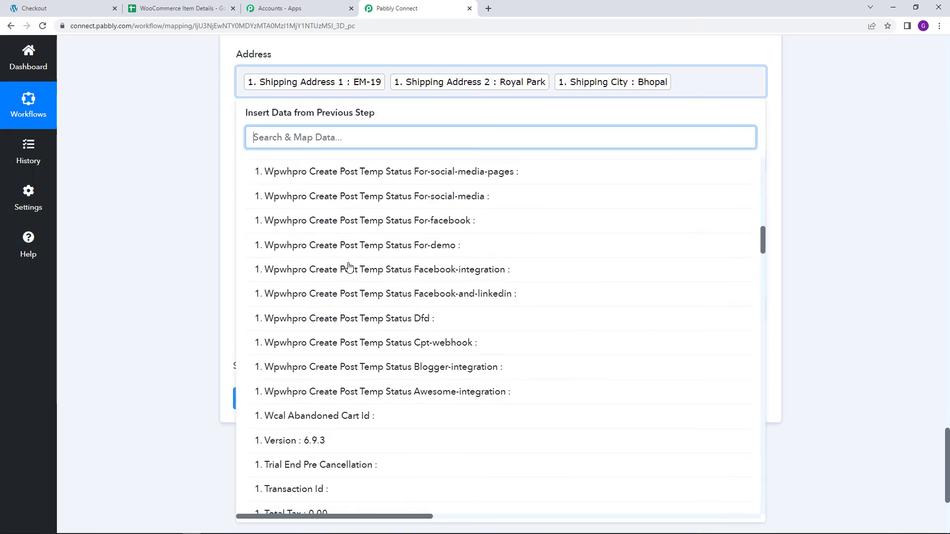
{"action": "scroll", "coordinate": [349, 267], "scroll_direction": "down", "scroll_amount": 8}
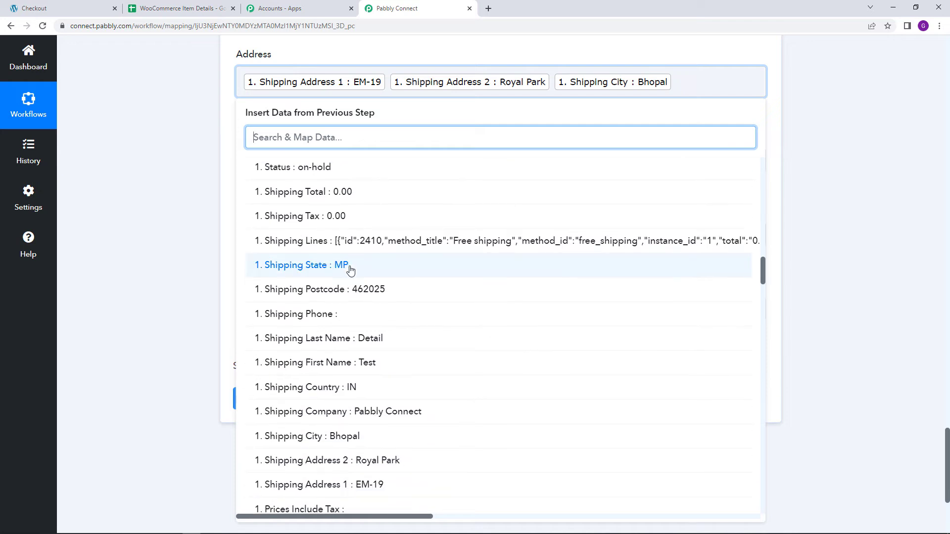
{"action": "left_click", "coordinate": [348, 272]}
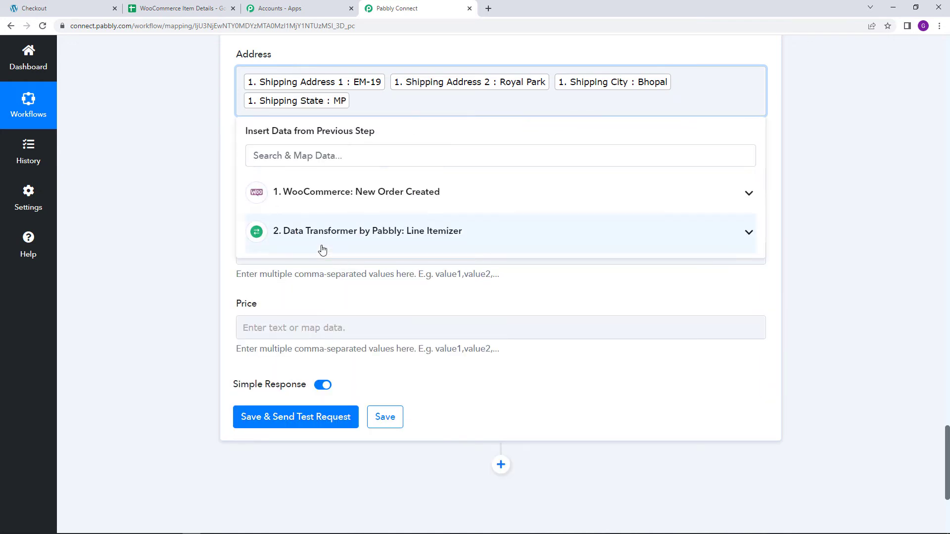
{"action": "left_click", "coordinate": [346, 197]}
{"action": "scroll", "coordinate": [332, 242], "scroll_direction": "down", "scroll_amount": 12}
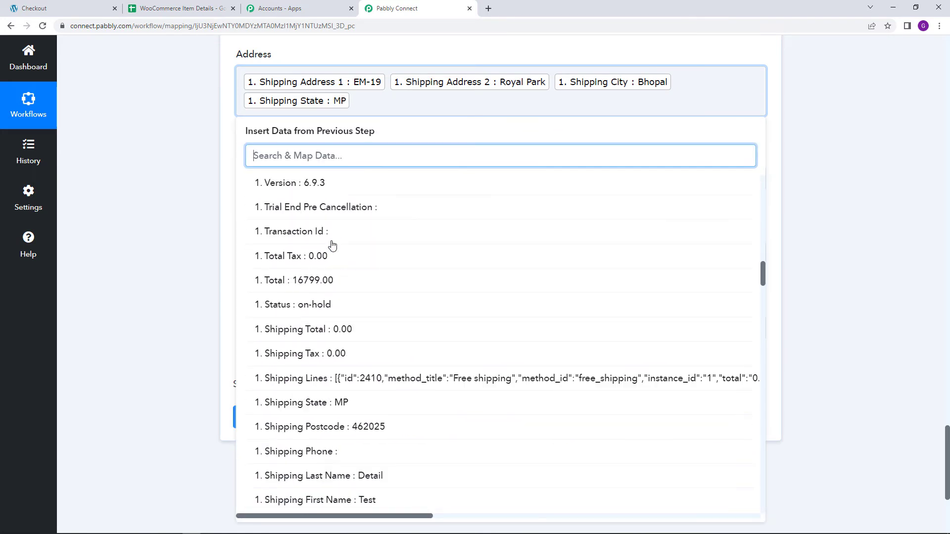
{"action": "left_click", "coordinate": [329, 208]}
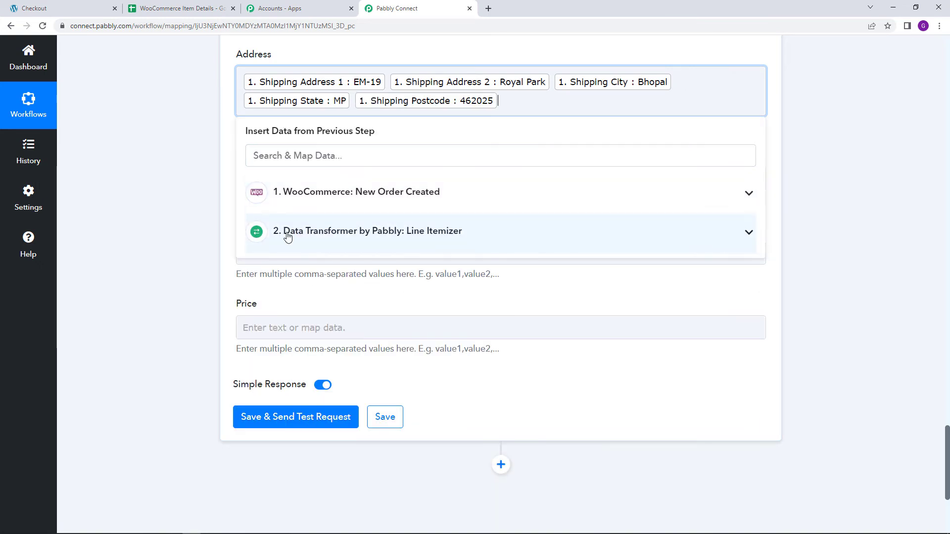
- Complete the Address mapping by appending Shipping Country from the WooCommerce New Order Created step
{"action": "left_click", "coordinate": [292, 197]}
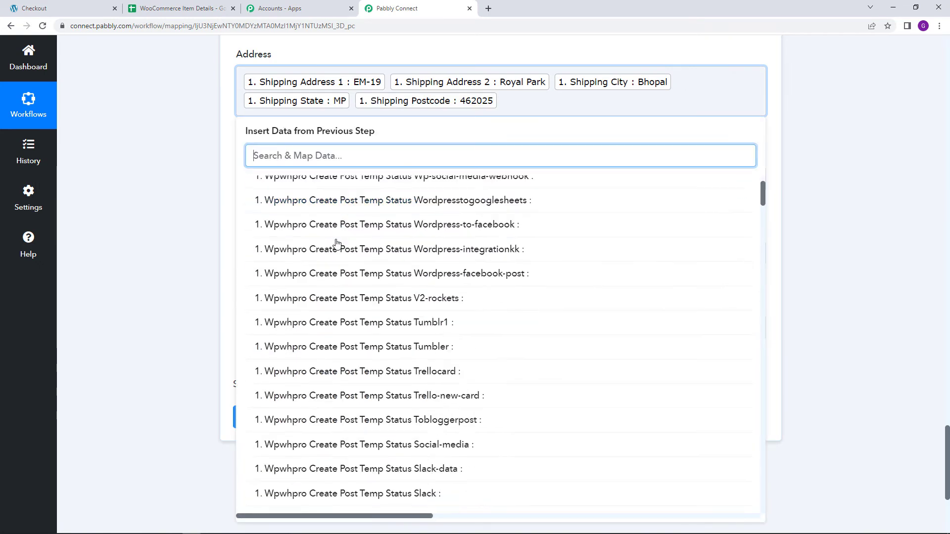
{"action": "scroll", "coordinate": [336, 247], "scroll_direction": "down", "scroll_amount": 15}
{"action": "scroll", "coordinate": [333, 252], "scroll_direction": "down", "scroll_amount": 7}
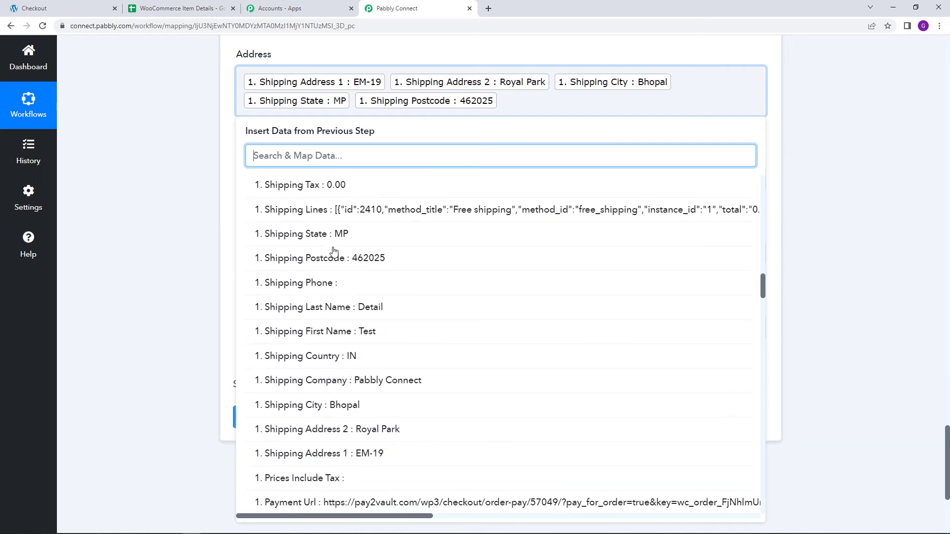
{"action": "left_click", "coordinate": [330, 257]}
{"action": "left_click", "coordinate": [192, 193]}
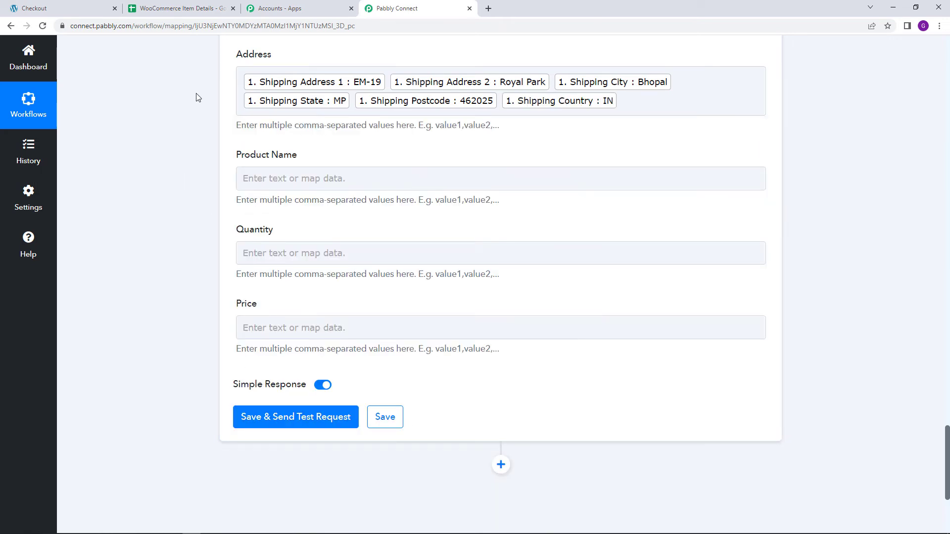
- Map Product Name to the Name value from the Data Transformer Line Itemizer step
{"action": "left_click", "coordinate": [245, 179]}
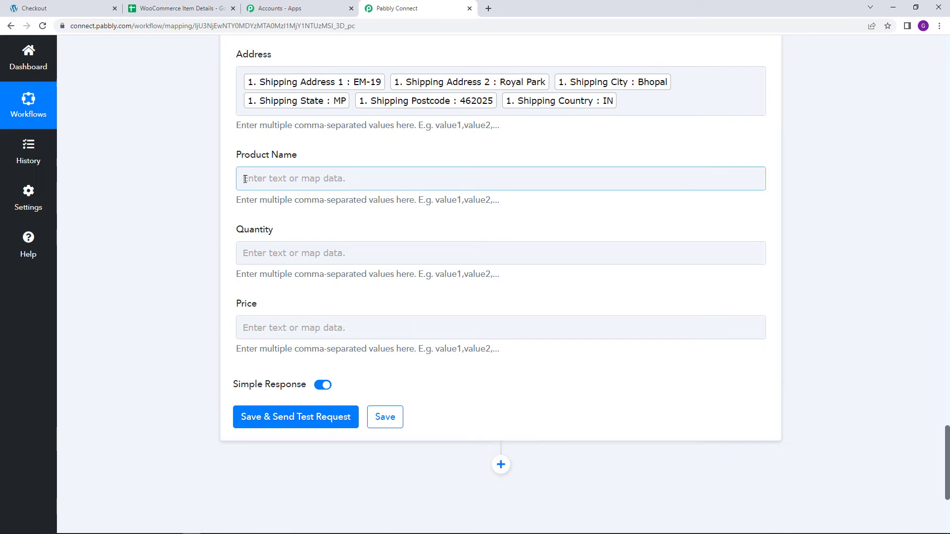
{"action": "left_click", "coordinate": [274, 180]}
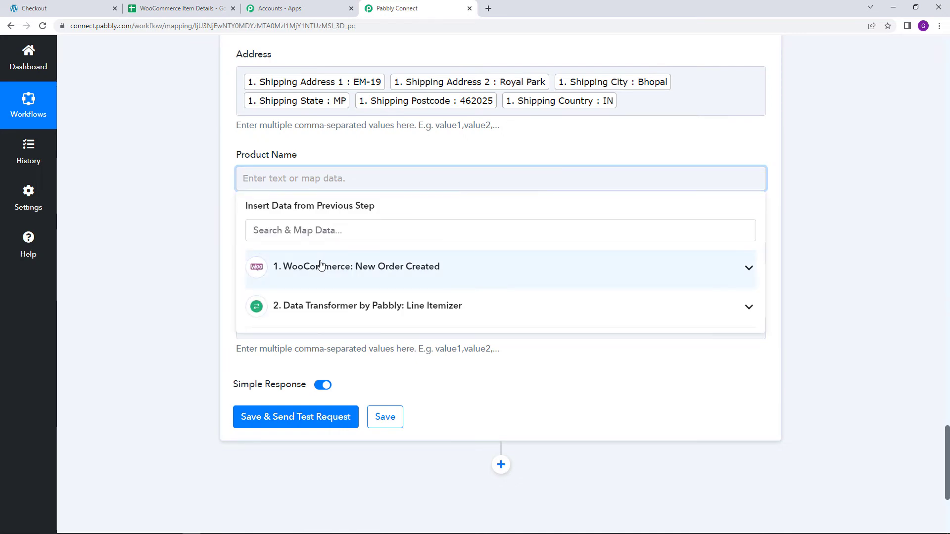
{"action": "left_click", "coordinate": [332, 304]}
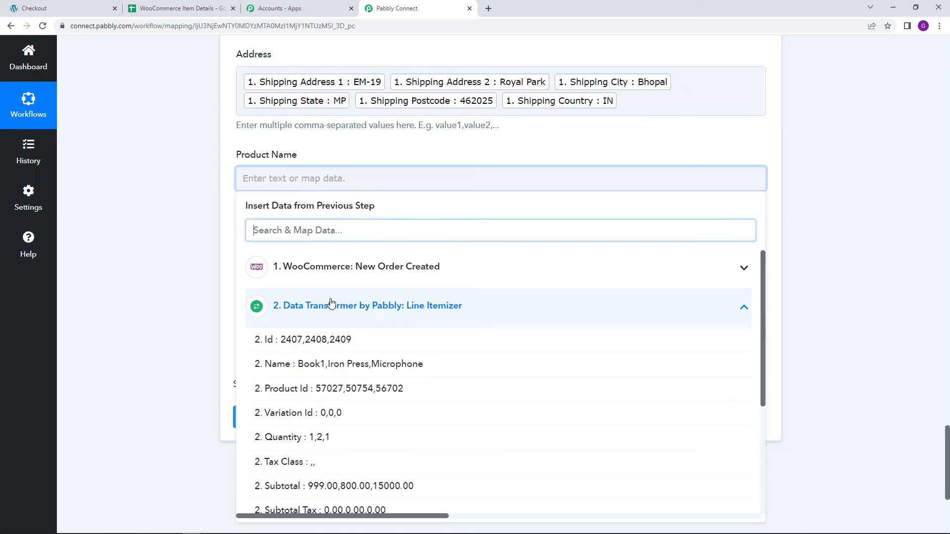
{"action": "scroll", "coordinate": [334, 304], "scroll_direction": "down", "scroll_amount": 2}
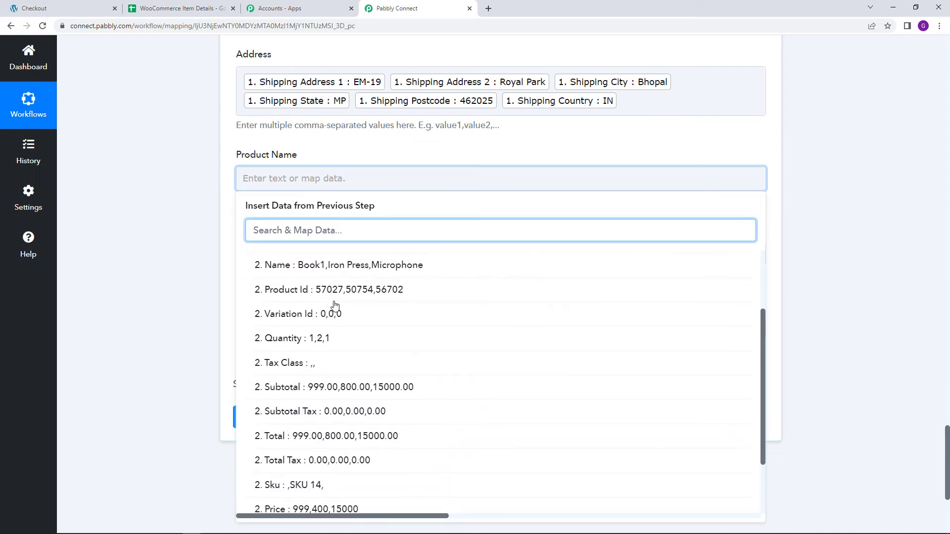
{"action": "left_click", "coordinate": [313, 271]}
{"action": "left_click", "coordinate": [149, 233]}
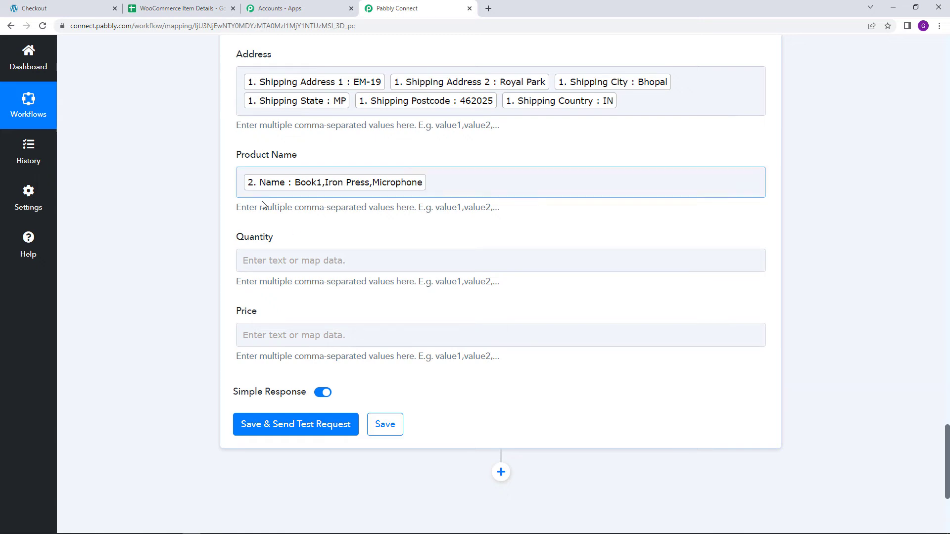
- Map Quantity to the Quantity value from the Data Transformer Line Itemizer step
{"action": "left_click", "coordinate": [278, 254]}
{"action": "left_click", "coordinate": [399, 388]}
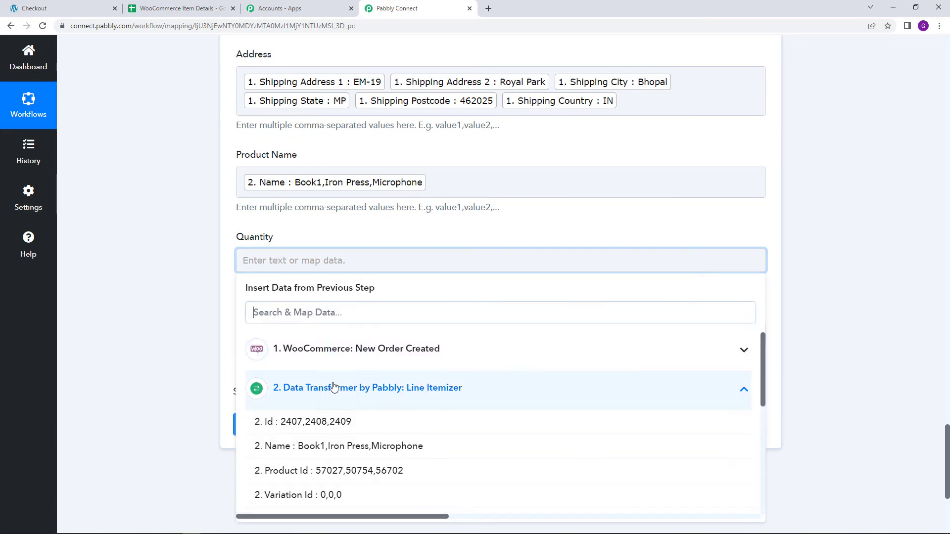
{"action": "scroll", "coordinate": [341, 394], "scroll_direction": "down", "scroll_amount": 1}
{"action": "left_click", "coordinate": [348, 468]}
{"action": "left_click", "coordinate": [226, 351]}
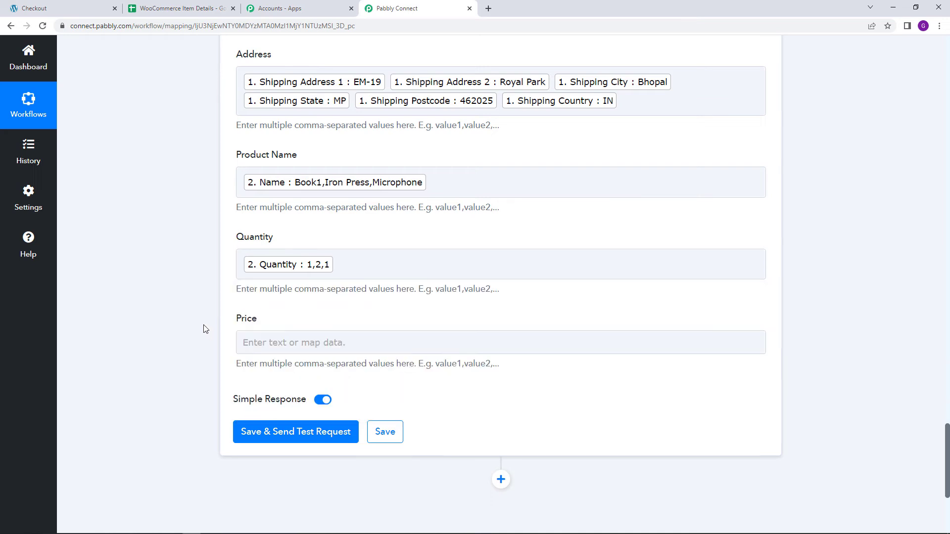
- Map Price to the Subtotal value from the Data Transformer Line Itemizer step
{"action": "scroll", "coordinate": [329, 246], "scroll_direction": "down", "scroll_amount": 2}
{"action": "left_click", "coordinate": [328, 244]}
{"action": "left_click", "coordinate": [339, 370]}
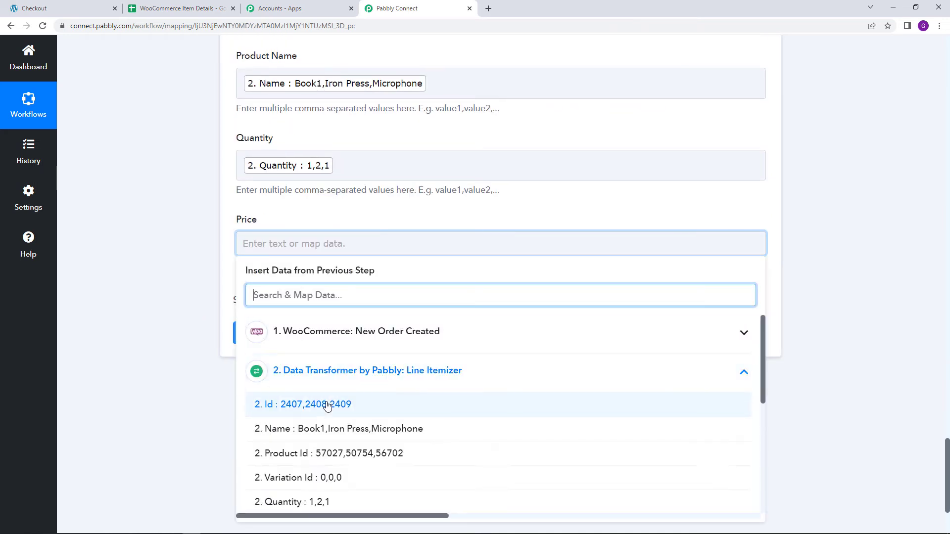
{"action": "scroll", "coordinate": [328, 396], "scroll_direction": "down", "scroll_amount": 3}
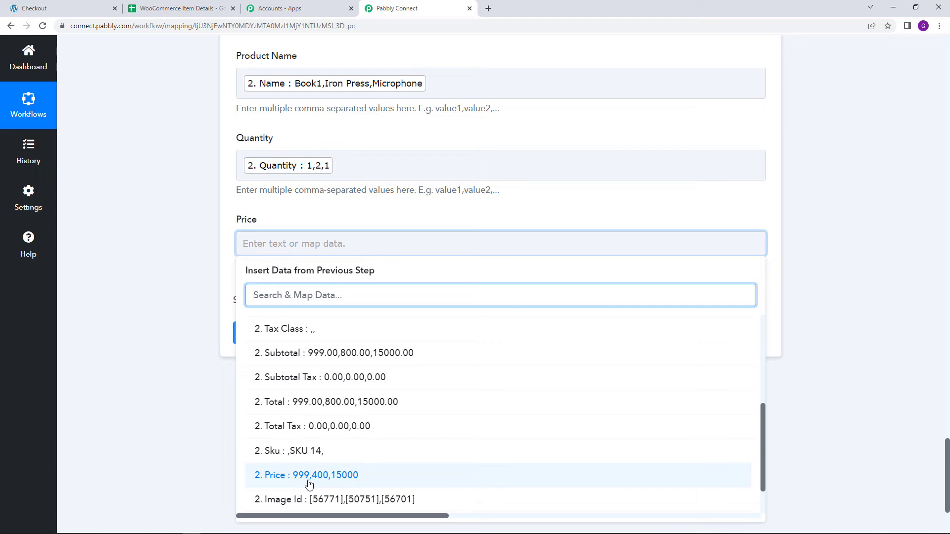
{"action": "left_click", "coordinate": [339, 353]}
{"action": "left_click", "coordinate": [128, 129]}
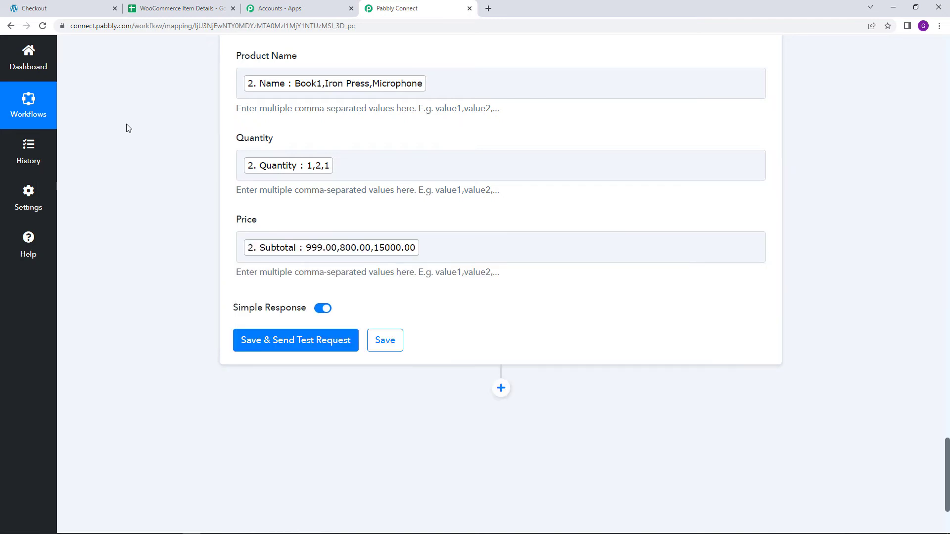
- Check the WooCommerce Item Details spreadsheet in Google Sheets, return to Pabbly Connect, and save and send the test request
{"action": "scroll", "coordinate": [148, 171], "scroll_direction": "up", "scroll_amount": 3}
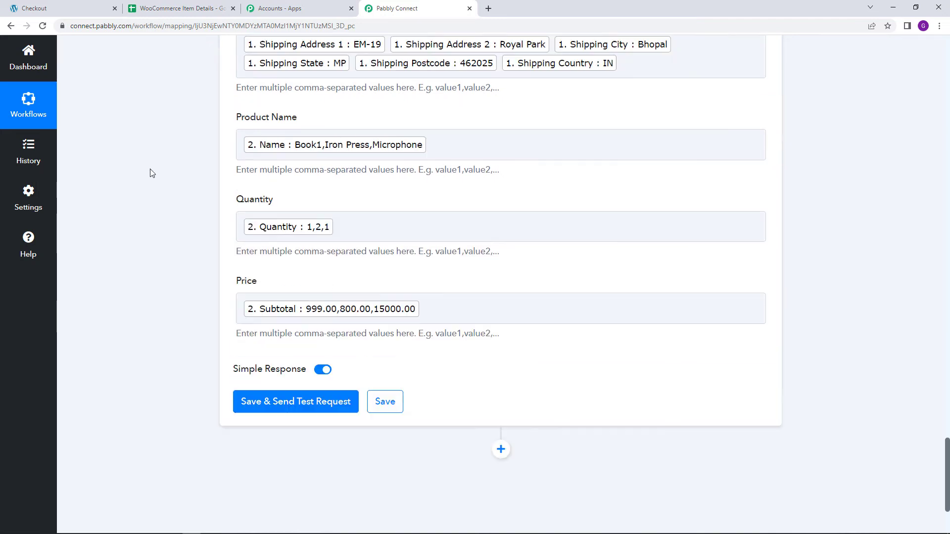
{"action": "left_click", "coordinate": [184, 6]}
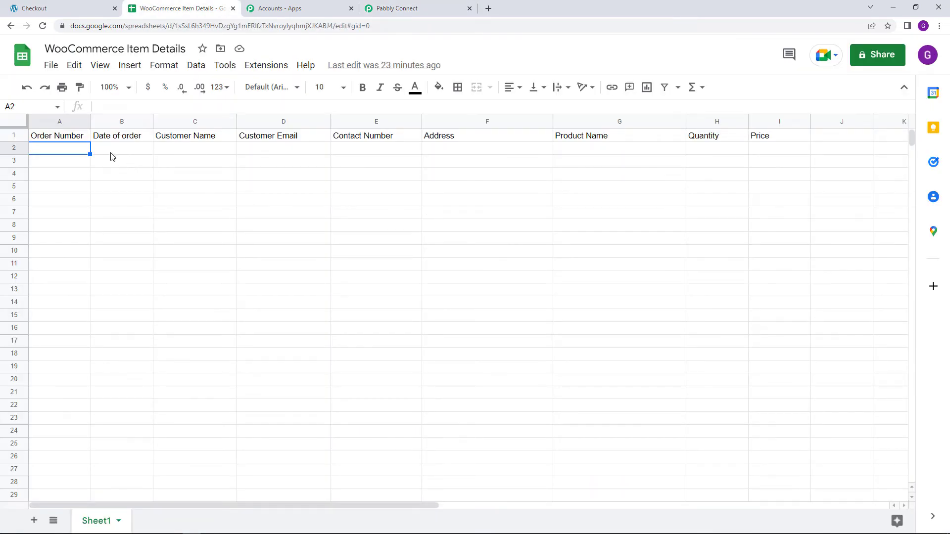
{"action": "left_click", "coordinate": [427, 8]}
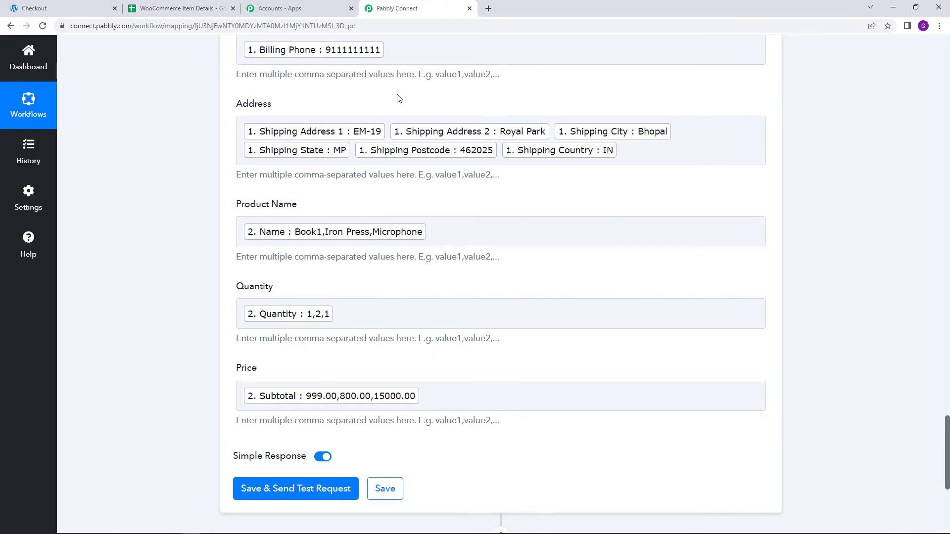
{"action": "left_click", "coordinate": [316, 488]}
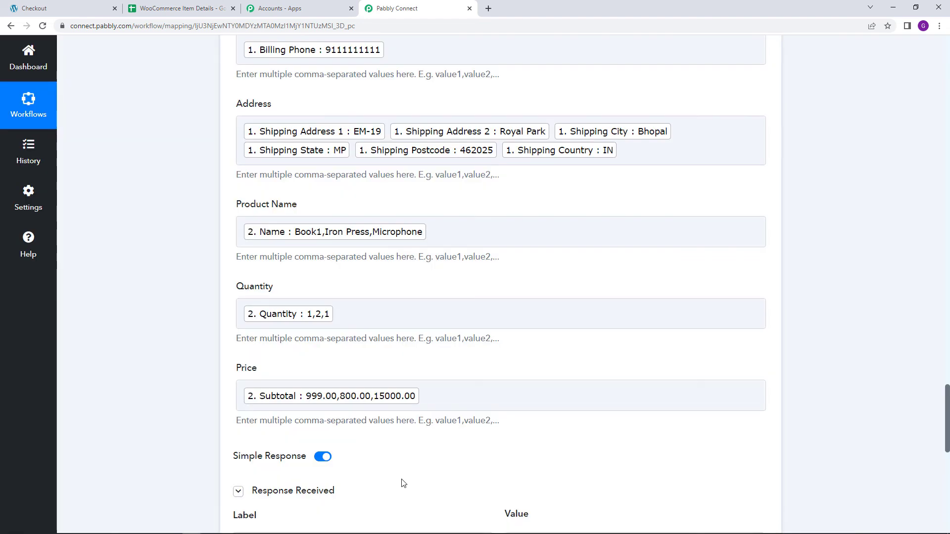
{"action": "scroll", "coordinate": [424, 467], "scroll_direction": "down", "scroll_amount": 3}
{"action": "scroll", "coordinate": [423, 414], "scroll_direction": "down", "scroll_amount": 3}
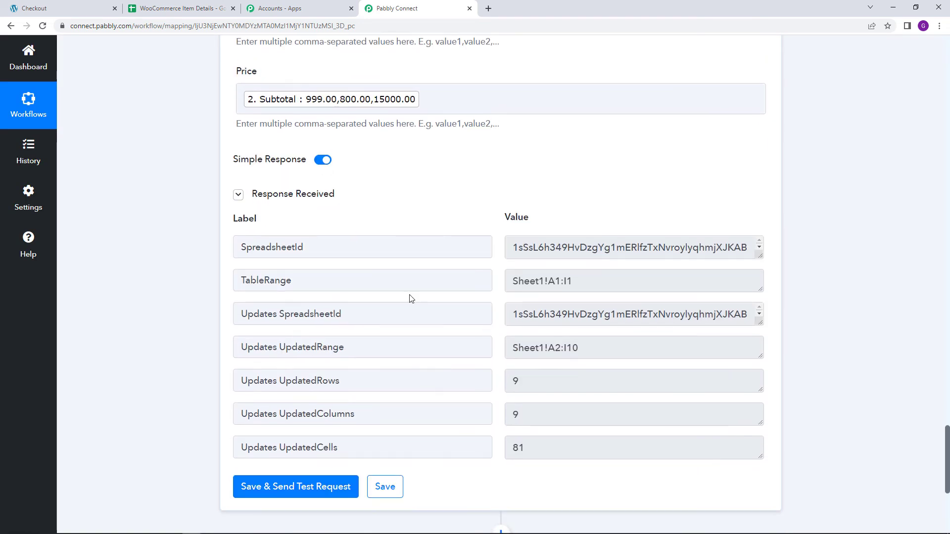
- In the WooCommerce Item Details spreadsheet, widen the Order Number, Date of order and Address columns, and return to Pabbly Connect
{"action": "left_click", "coordinate": [185, 6]}
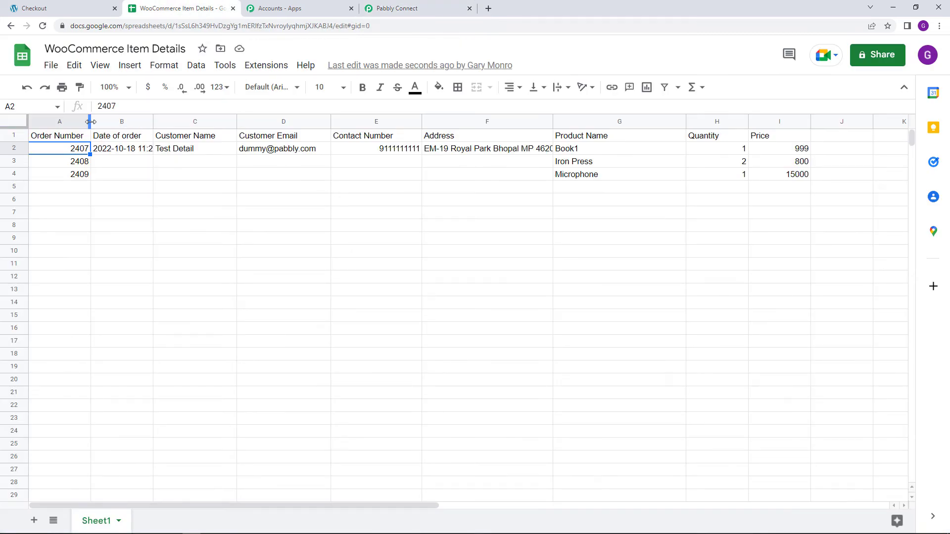
{"action": "left_click_drag", "start_coordinate": [91, 121], "coordinate": [105, 121]}
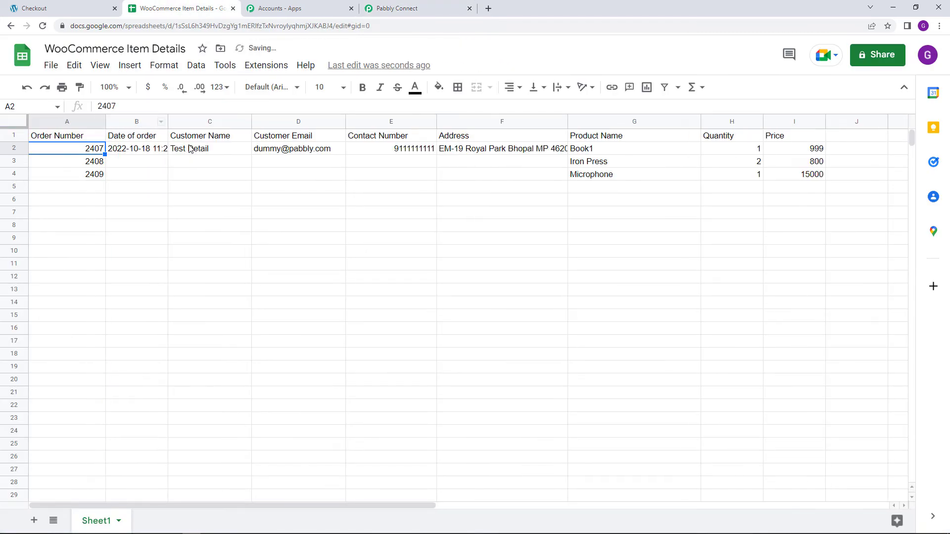
{"action": "left_click_drag", "start_coordinate": [167, 124], "coordinate": [195, 124]}
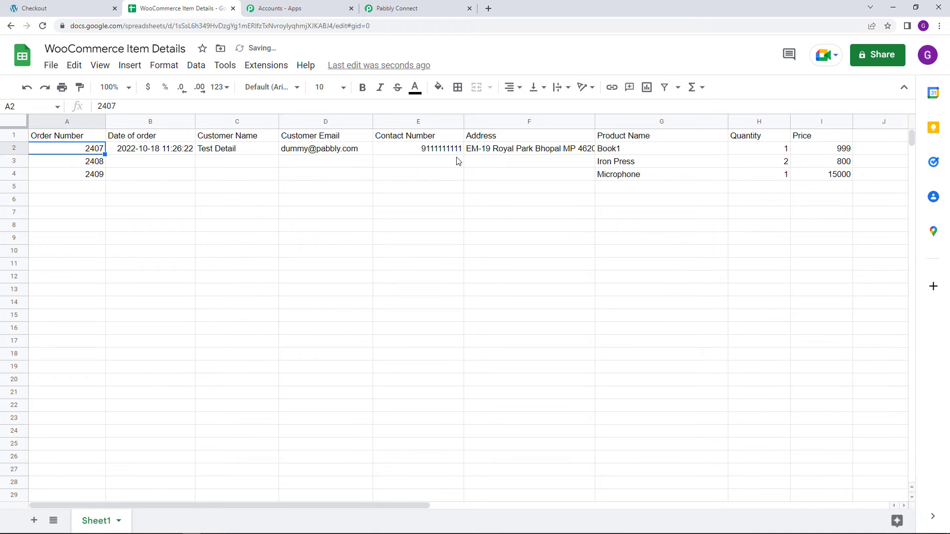
{"action": "left_click_drag", "start_coordinate": [594, 121], "coordinate": [625, 122]}
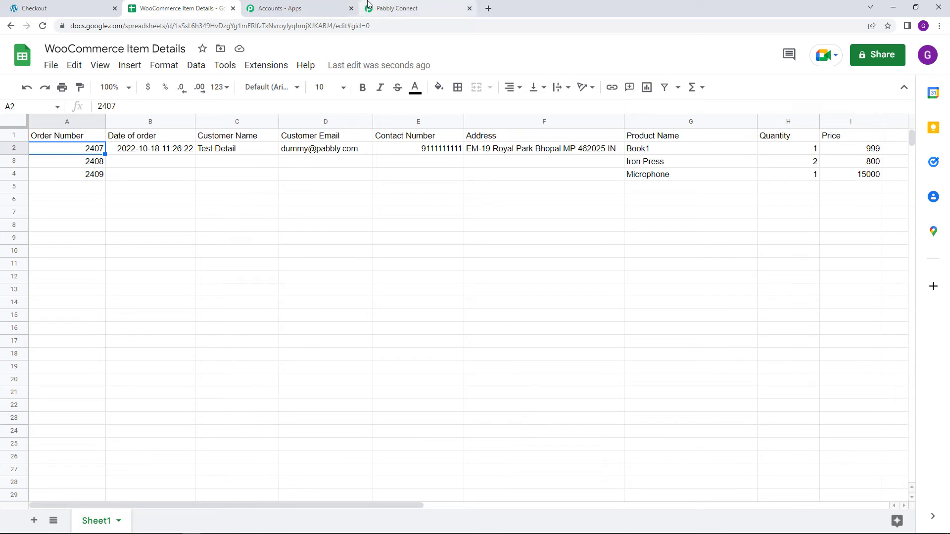
{"action": "left_click", "coordinate": [383, 4]}
{"action": "scroll", "coordinate": [164, 325], "scroll_direction": "down", "scroll_amount": 1}
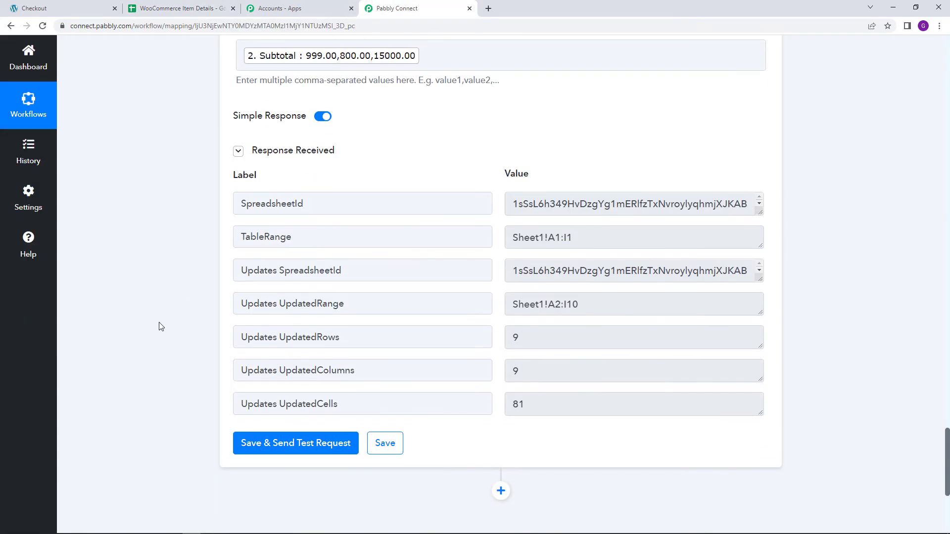
- Save the Google Sheets Add Multiple Rows action step
{"action": "left_click", "coordinate": [395, 446]}
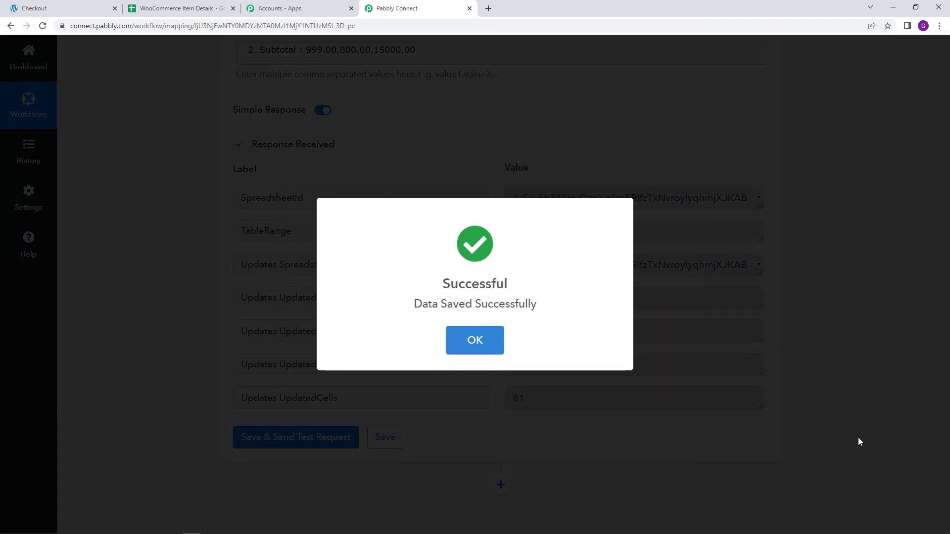
{"action": "left_click", "coordinate": [859, 438]}
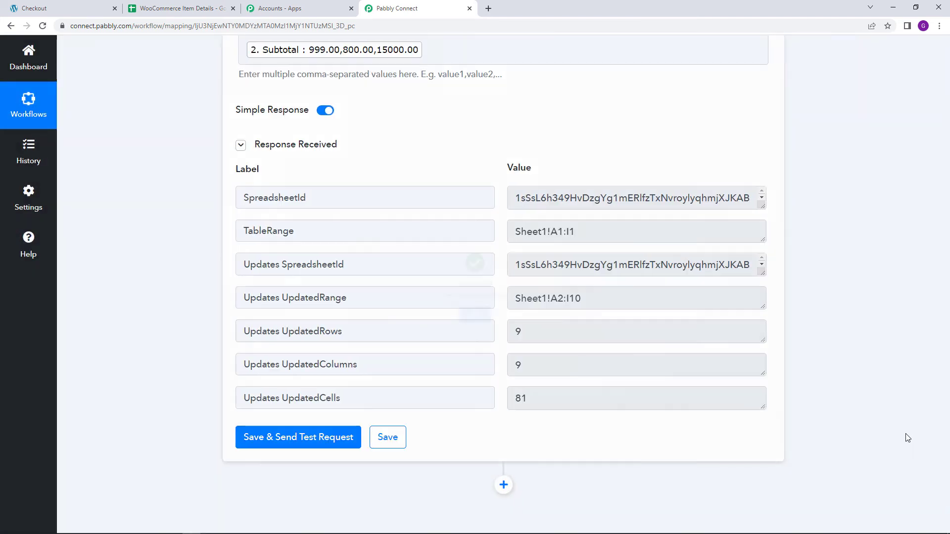
- Review the workflow from the WooCommerce trigger through the Line Itemizer to the Google Sheets step, and check the rows in the WooCommerce Item Details spreadsheet
{"action": "left_click_drag", "start_coordinate": [948, 473], "coordinate": [918, 79]}
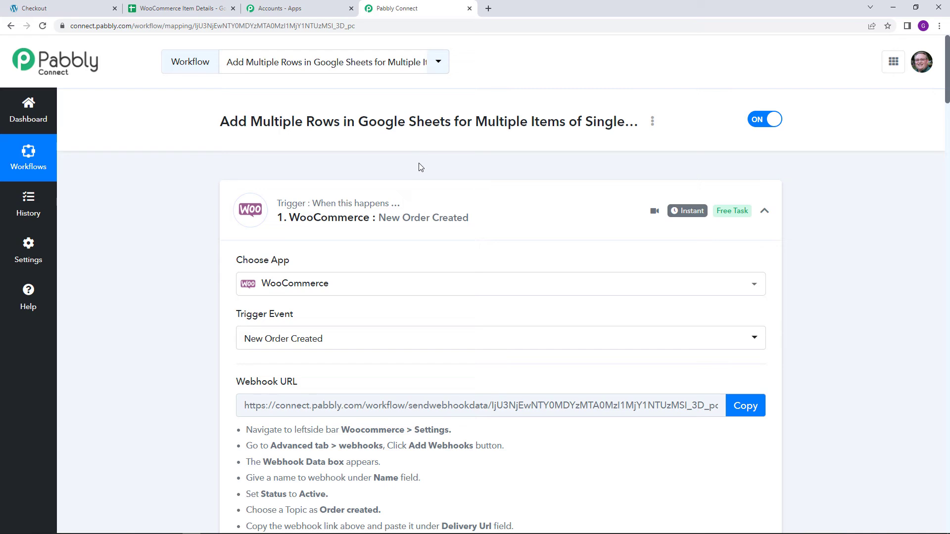
{"action": "scroll", "coordinate": [428, 172], "scroll_direction": "down", "scroll_amount": 3}
{"action": "scroll", "coordinate": [428, 171], "scroll_direction": "up", "scroll_amount": 3}
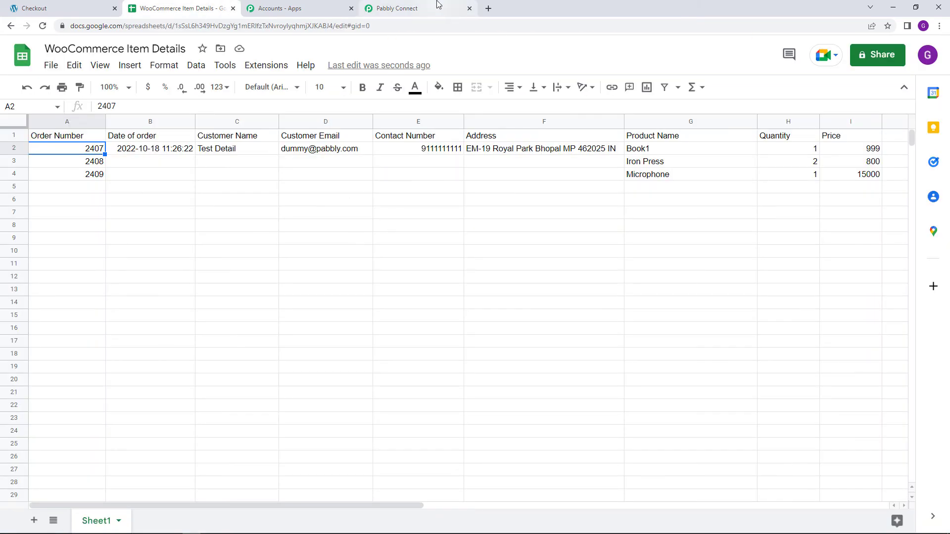
{"action": "left_click", "coordinate": [438, 6]}
{"action": "scroll", "coordinate": [203, 296], "scroll_direction": "down", "scroll_amount": 6}
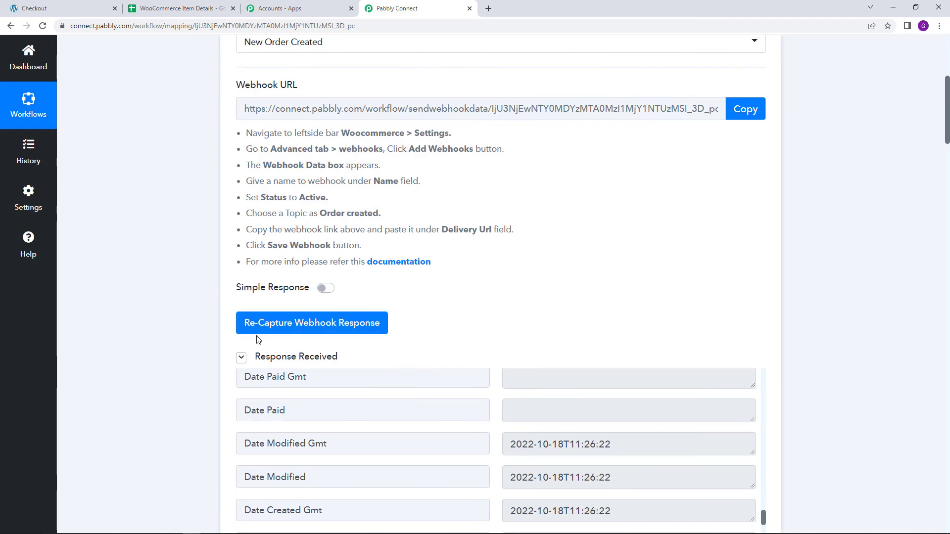
{"action": "scroll", "coordinate": [260, 346], "scroll_direction": "down", "scroll_amount": 15}
{"action": "scroll", "coordinate": [264, 347], "scroll_direction": "down", "scroll_amount": 1}
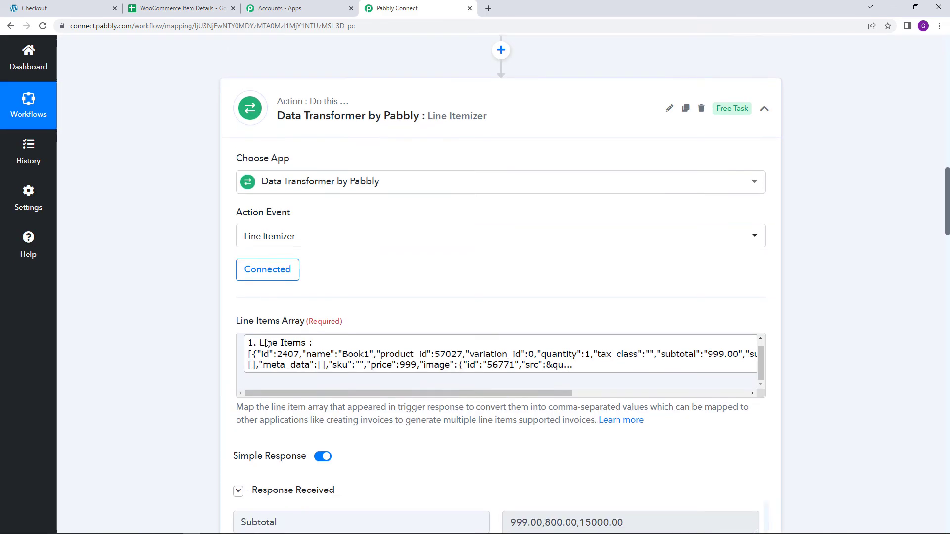
{"action": "scroll", "coordinate": [345, 332], "scroll_direction": "down", "scroll_amount": 3}
{"action": "scroll", "coordinate": [488, 241], "scroll_direction": "down", "scroll_amount": 6}
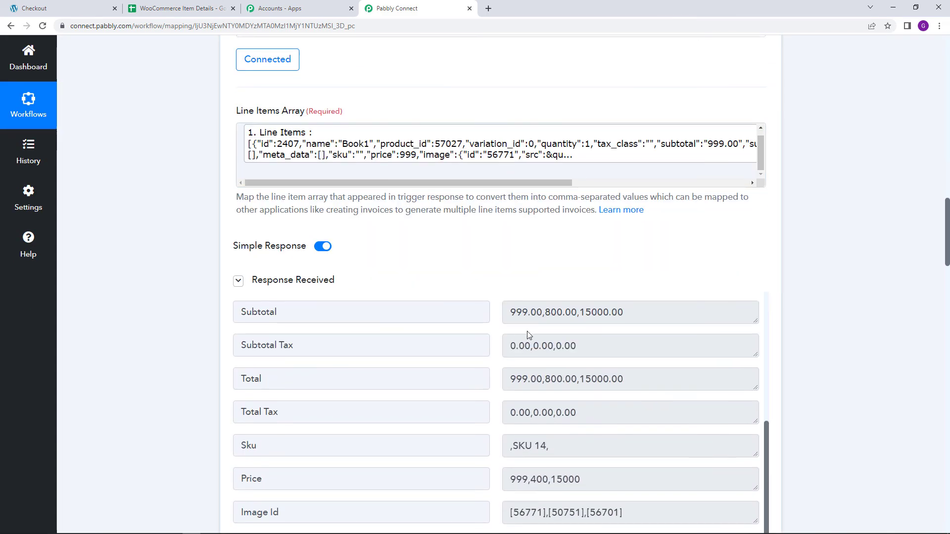
{"action": "scroll", "coordinate": [426, 325], "scroll_direction": "down", "scroll_amount": 19}
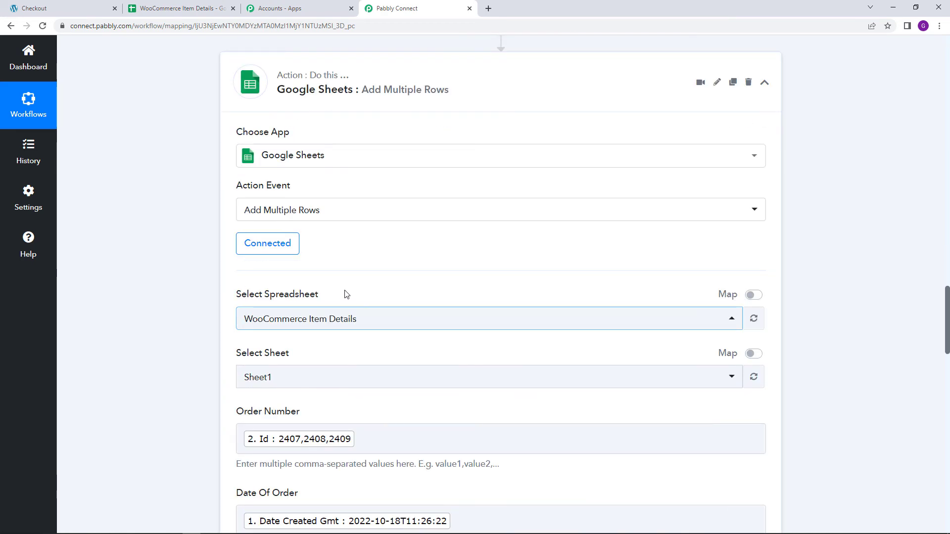
{"action": "scroll", "coordinate": [311, 324], "scroll_direction": "down", "scroll_amount": 15}
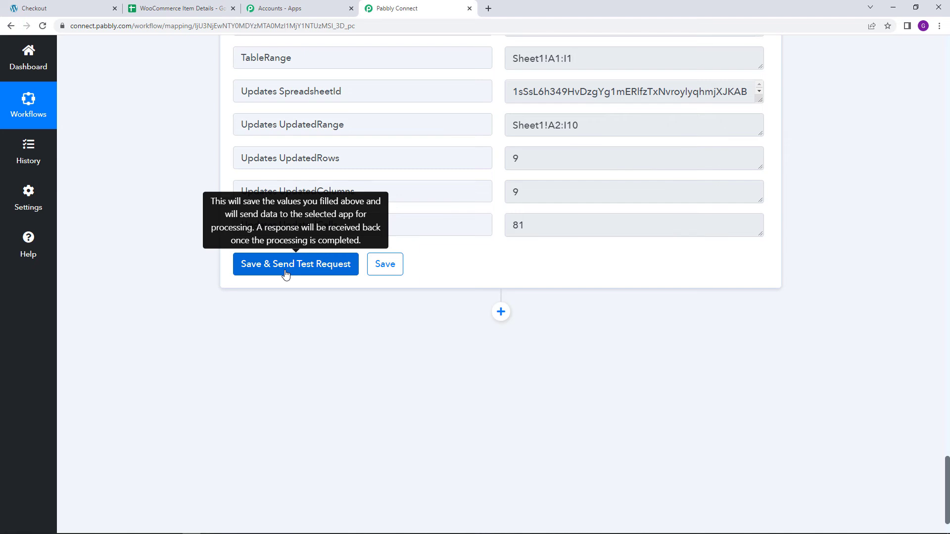
{"action": "scroll", "coordinate": [948, 203], "scroll_direction": "up", "scroll_amount": 20}
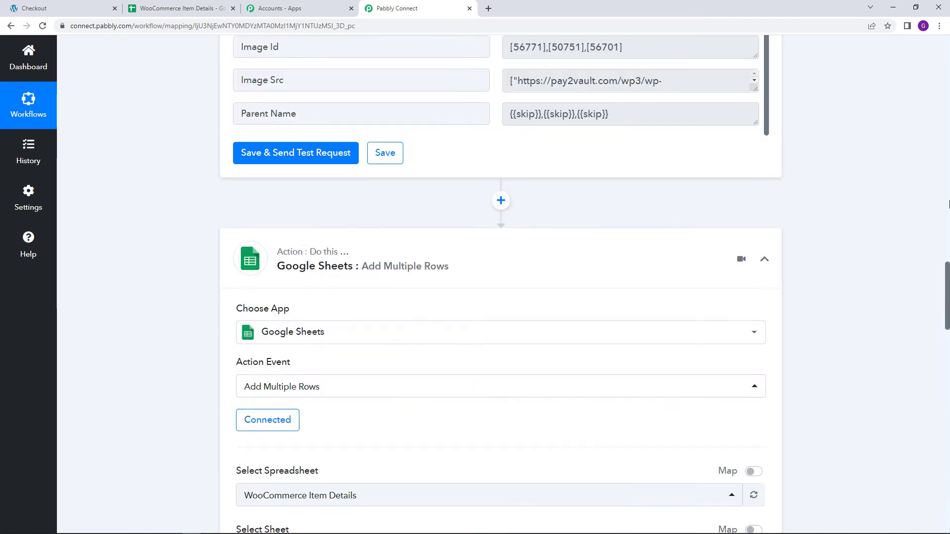
{"action": "scroll", "coordinate": [948, 204], "scroll_direction": "up", "scroll_amount": 15}
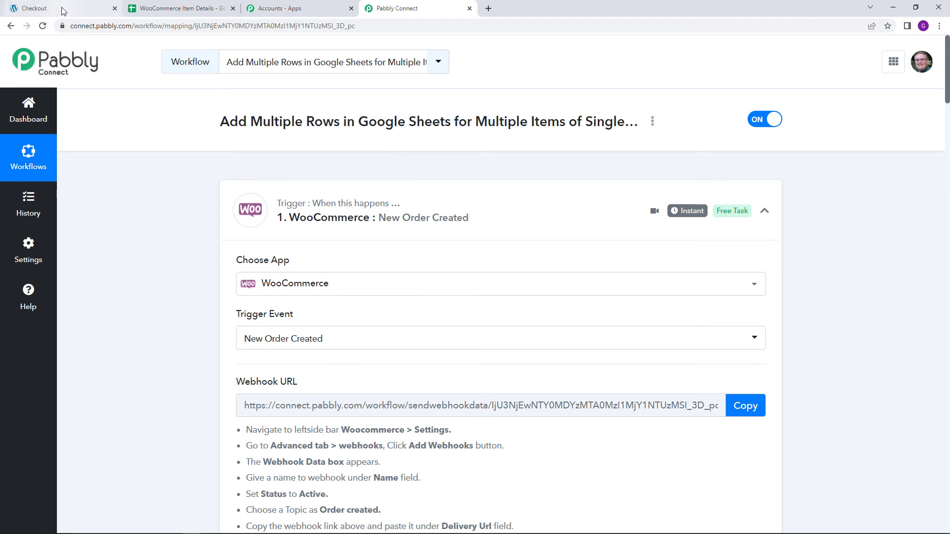
- Switch to the WordPress site and open its store page from the admin area
{"action": "left_click", "coordinate": [45, 9]}
{"action": "left_click", "coordinate": [17, 42]}
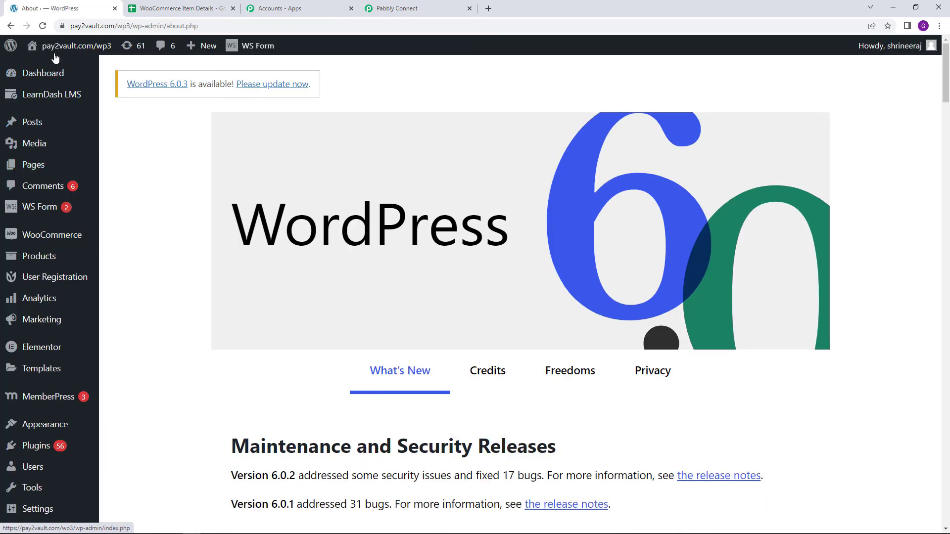
{"action": "mouse_move", "coordinate": [55, 54]}
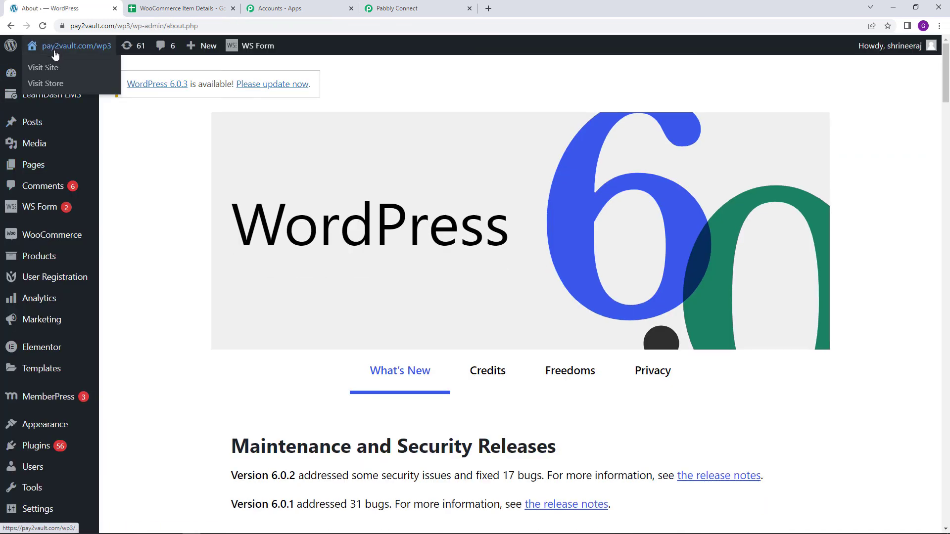
{"action": "left_click", "coordinate": [56, 83]}
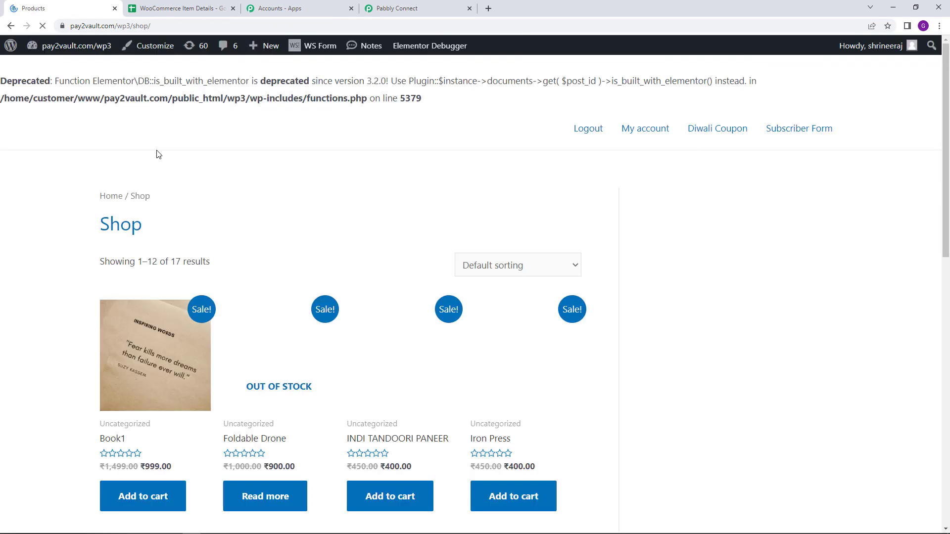
- Add the PHP for Beginners and Realme 11 products to the cart
{"action": "scroll", "coordinate": [155, 158], "scroll_direction": "down", "scroll_amount": 3}
{"action": "scroll", "coordinate": [153, 169], "scroll_direction": "down", "scroll_amount": 5}
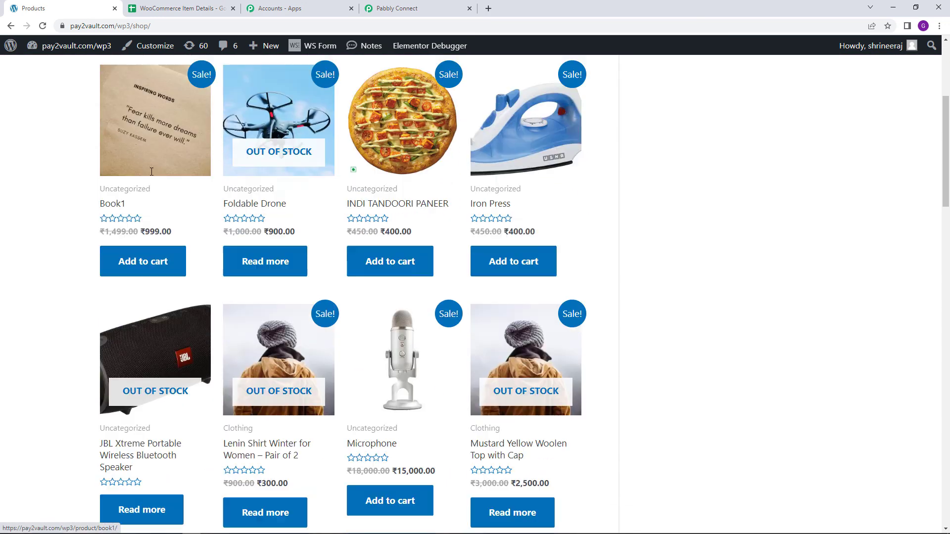
{"action": "scroll", "coordinate": [174, 307], "scroll_direction": "down", "scroll_amount": 4}
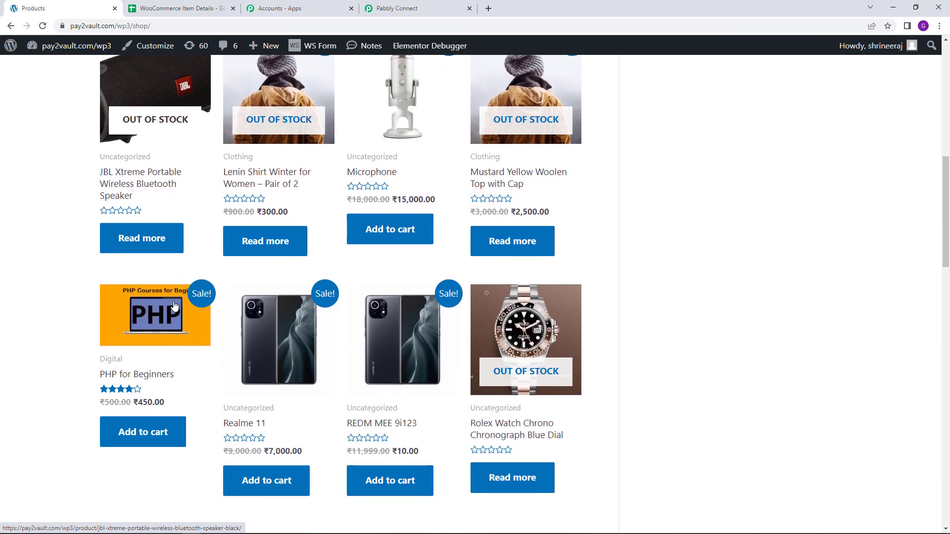
{"action": "left_click", "coordinate": [158, 346]}
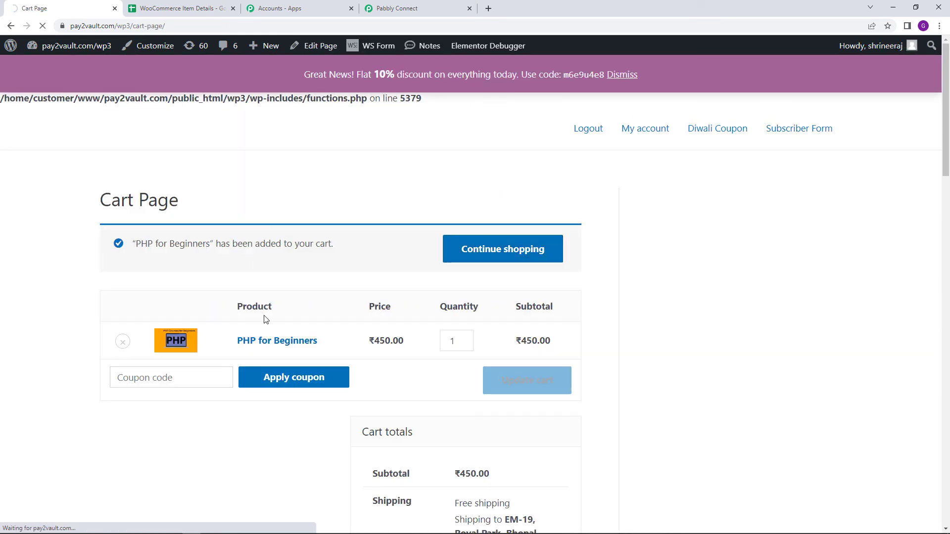
{"action": "scroll", "coordinate": [263, 317], "scroll_direction": "down", "scroll_amount": 10}
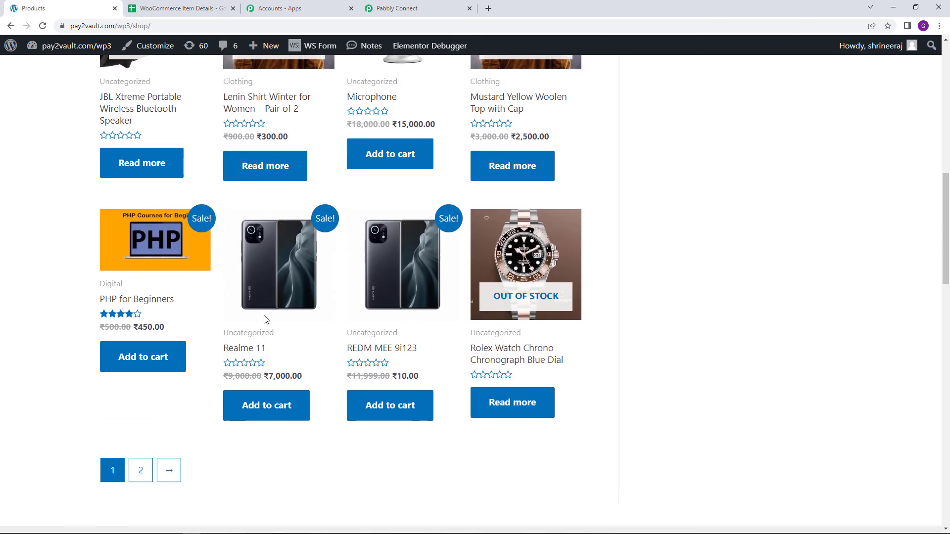
{"action": "left_click", "coordinate": [287, 301]}
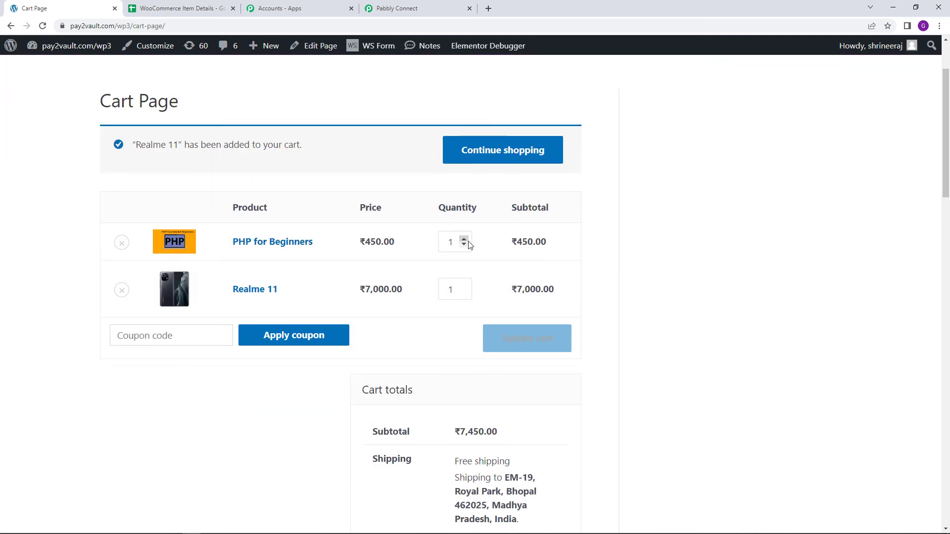
- Update the cart to 3 of PHP for Beginners and 2 of Realme 11, and proceed to checkout
{"action": "left_click", "coordinate": [464, 239]}
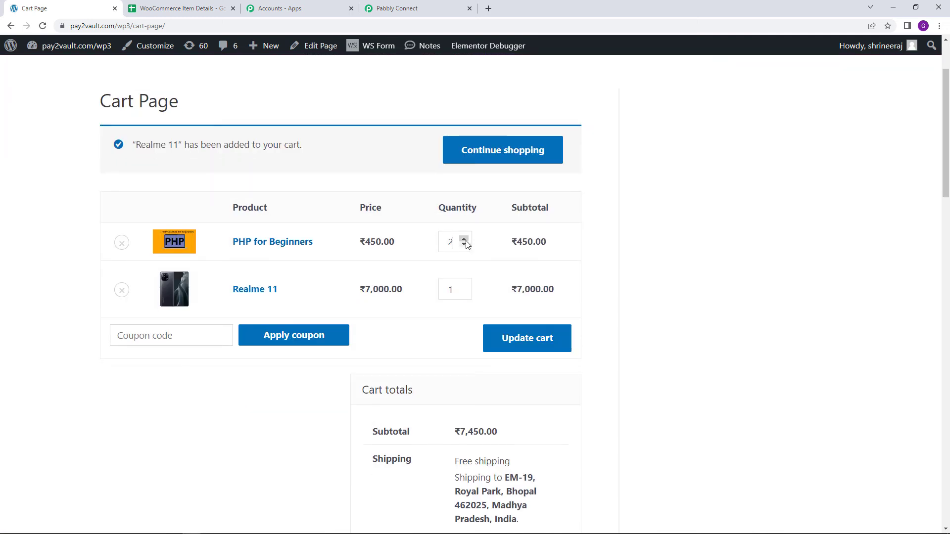
{"action": "left_click", "coordinate": [464, 287]}
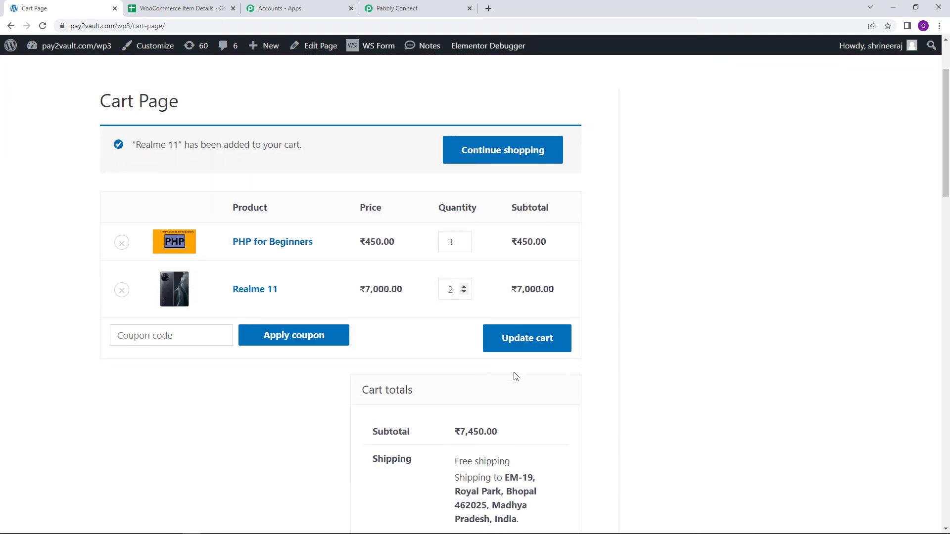
{"action": "left_click", "coordinate": [526, 345]}
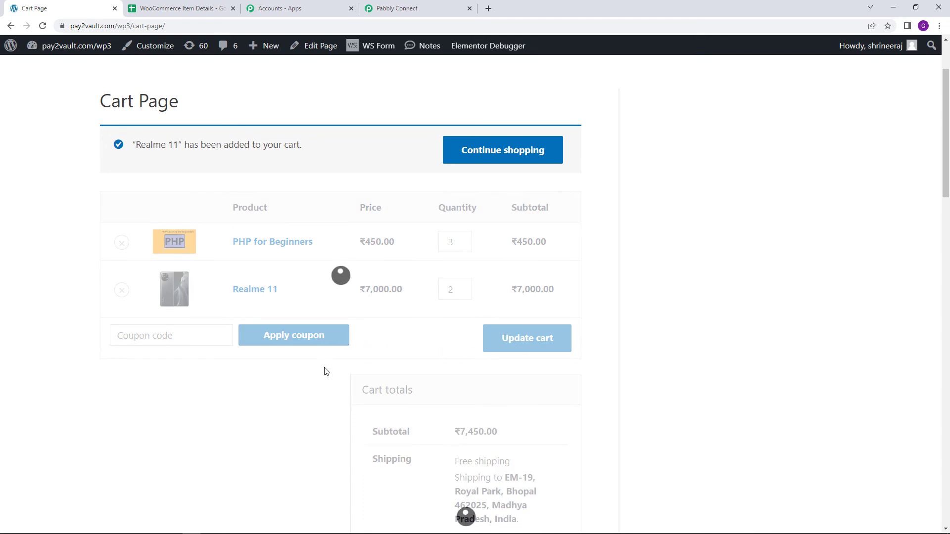
{"action": "scroll", "coordinate": [463, 372], "scroll_direction": "down", "scroll_amount": 5}
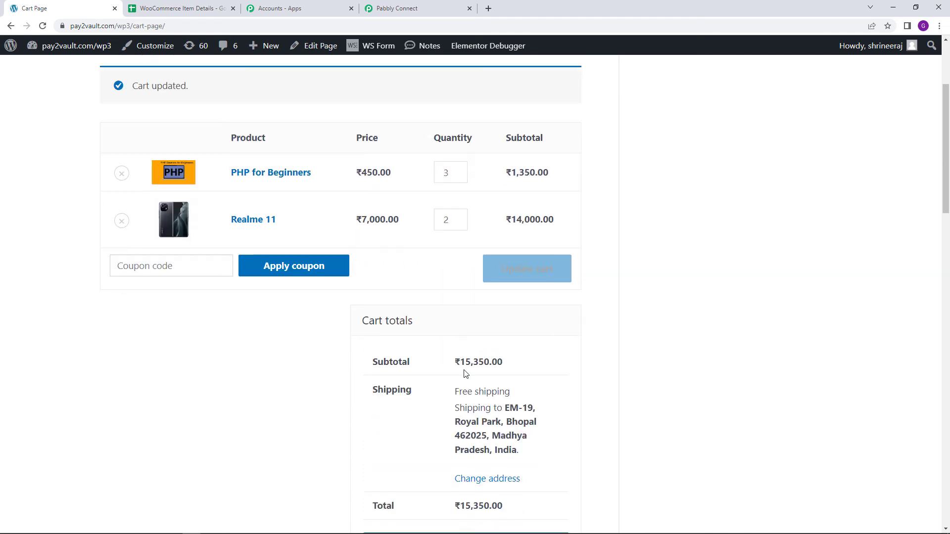
{"action": "left_click", "coordinate": [443, 289]}
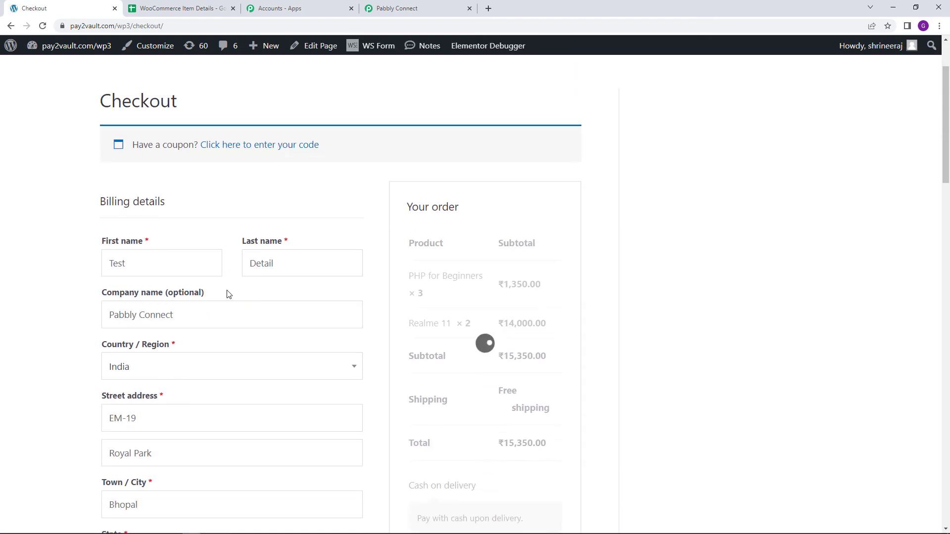
- Replace the customer's first and last name in the billing details and clear the company name
{"action": "double_click", "coordinate": [179, 261]}
{"action": "type", "text": "De"}
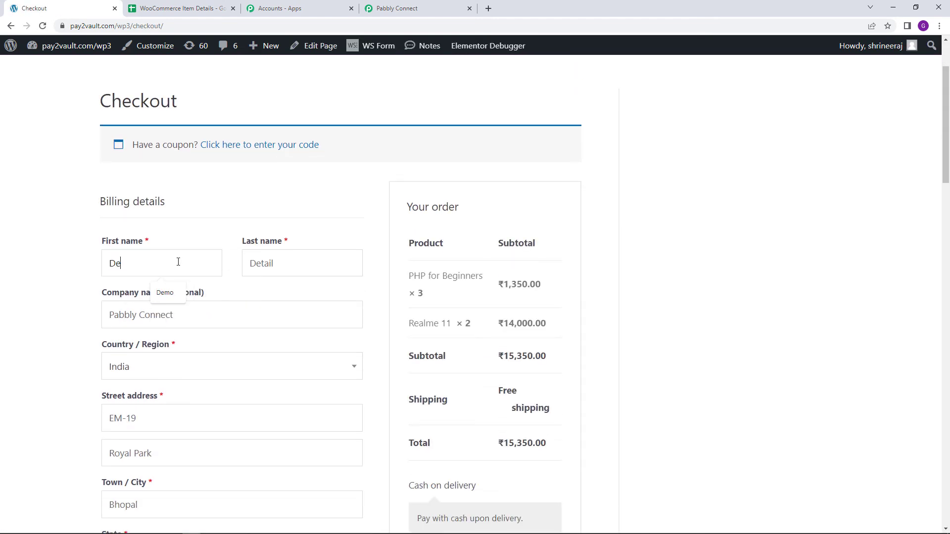
{"action": "type", "text": "tail"}
{"action": "key", "text": "Tab"}
{"action": "type", "text": "Per"}
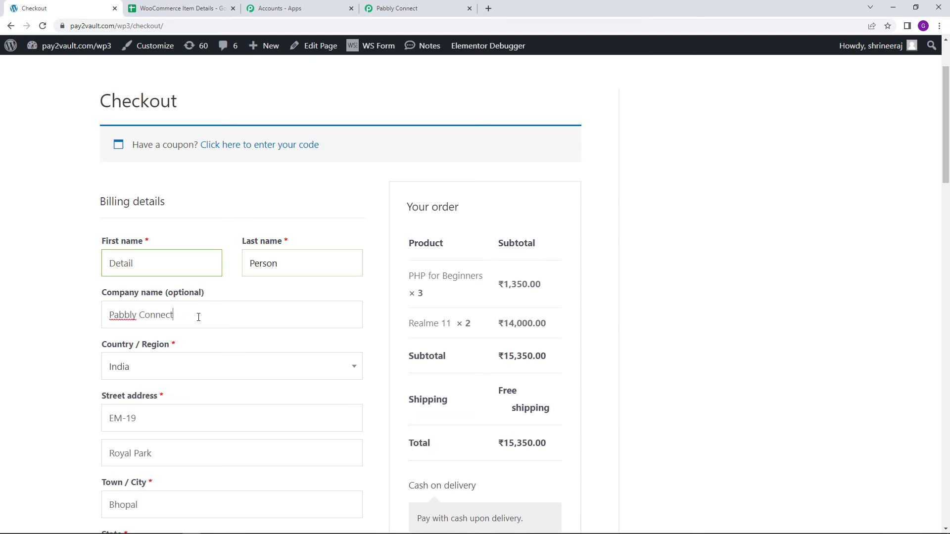
{"action": "left_click_drag", "start_coordinate": [197, 316], "coordinate": [104, 315]}
{"action": "key", "text": "BackSpace"}
- Change the house number and the second street address line in the billing details to a new test address
{"action": "scroll", "coordinate": [79, 321], "scroll_direction": "down", "scroll_amount": 3}
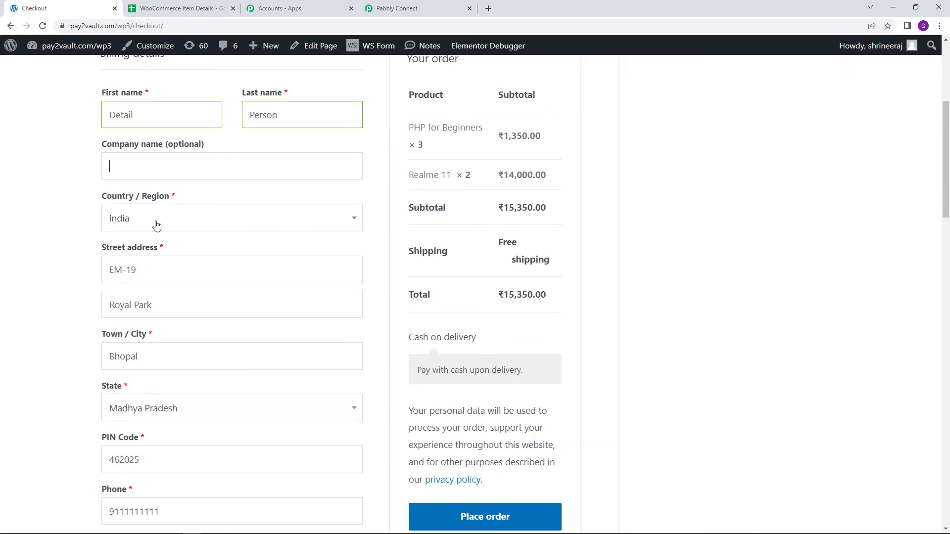
{"action": "left_click", "coordinate": [168, 264]}
{"action": "key", "text": "BackSpace"}
{"action": "key", "text": "BackSpace"}
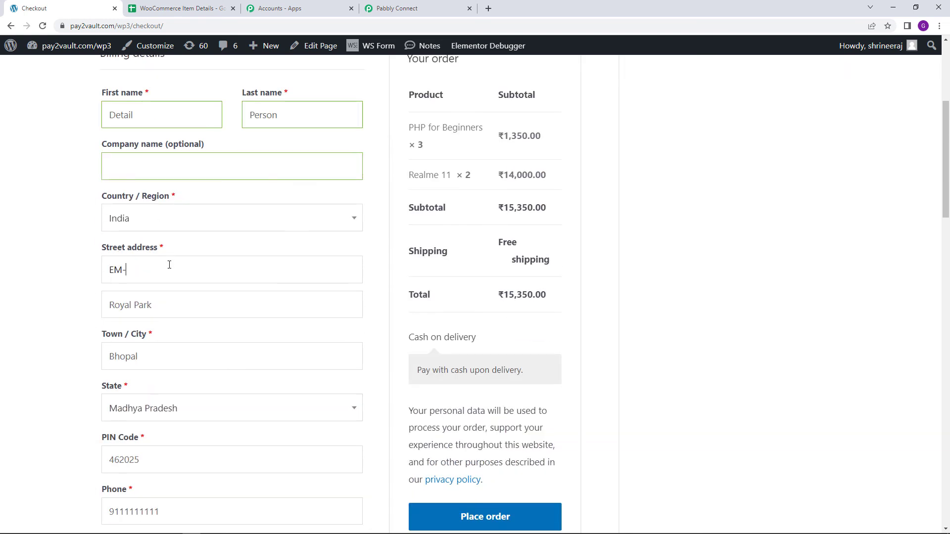
{"action": "double_click", "coordinate": [131, 306]}
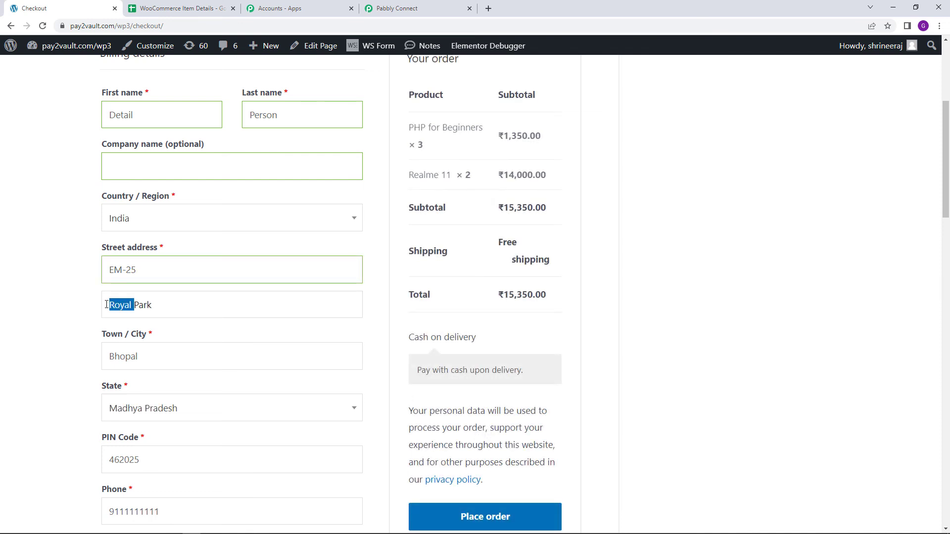
{"action": "key", "text": "BackSpace"}
{"action": "key", "text": "BackSpace"}
{"action": "key", "text": "BackSpace"}
{"action": "type", "text": "New Avenue"}
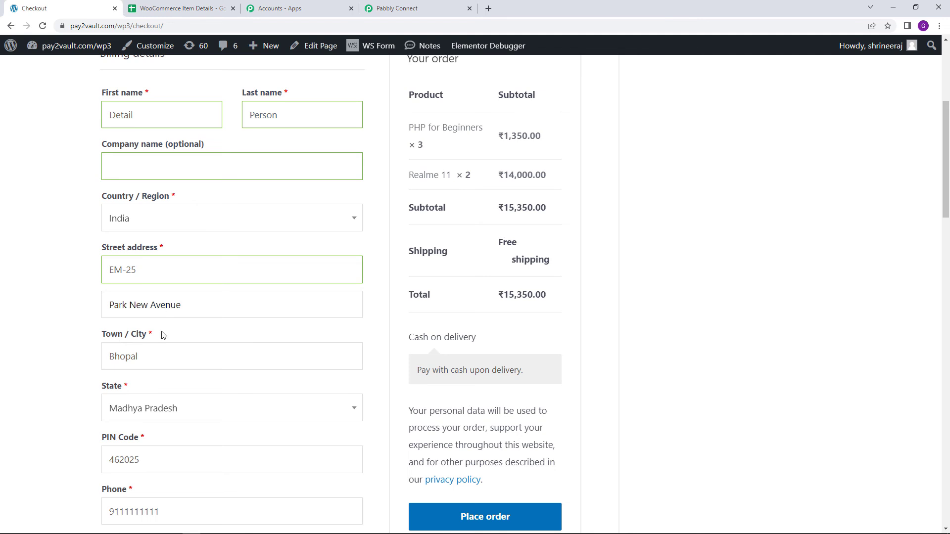
- Replace the town and the postal code in the billing details with new test values
{"action": "scroll", "coordinate": [163, 336], "scroll_direction": "down", "scroll_amount": 2}
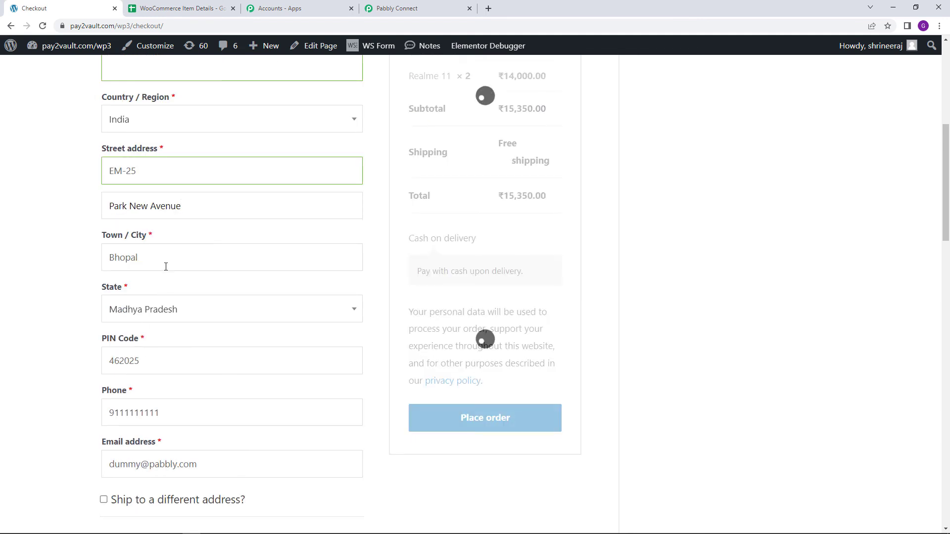
{"action": "double_click", "coordinate": [165, 265]}
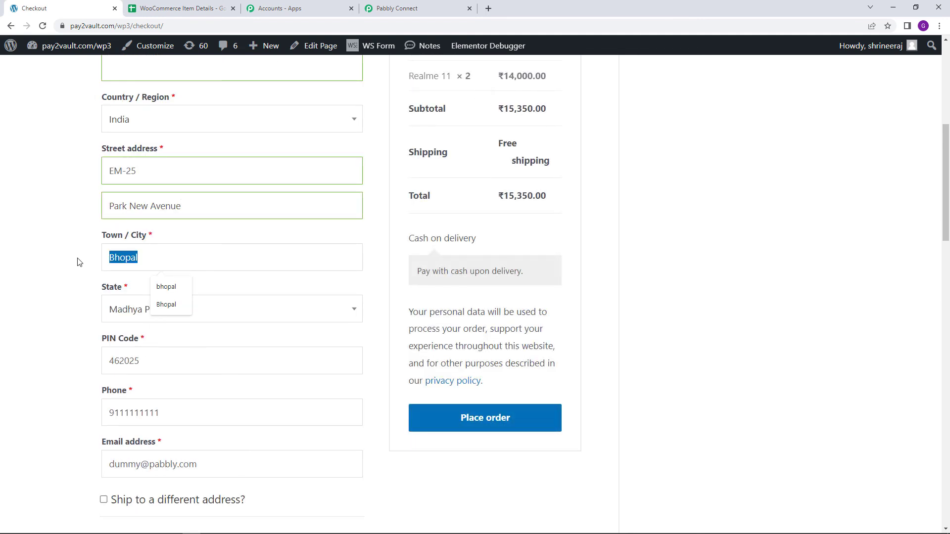
{"action": "type", "text": "Indore"}
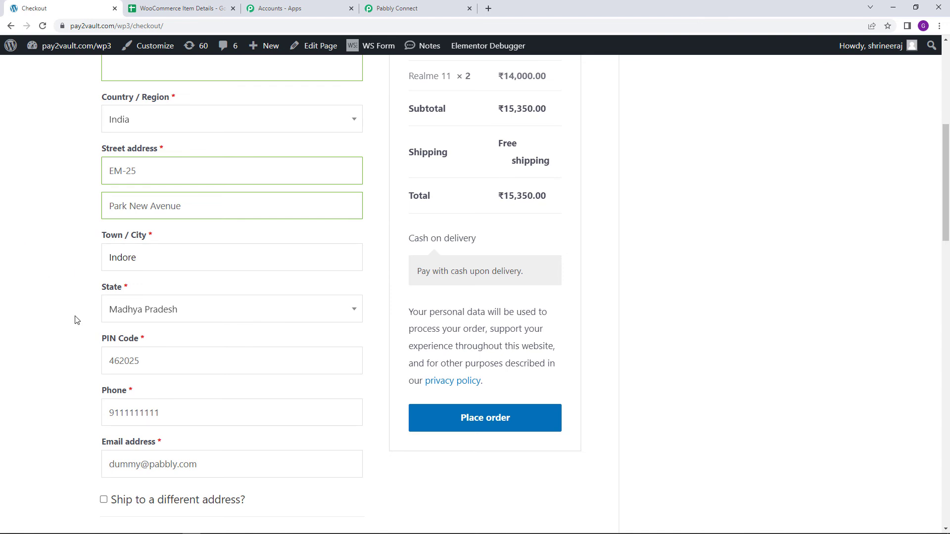
{"action": "scroll", "coordinate": [144, 277], "scroll_direction": "down", "scroll_amount": 3}
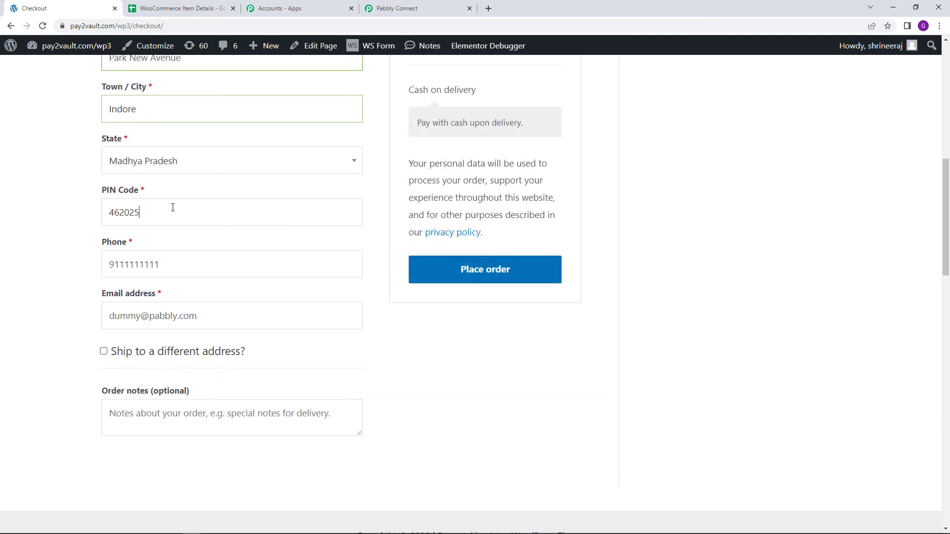
{"action": "key", "text": "BackSpace"}
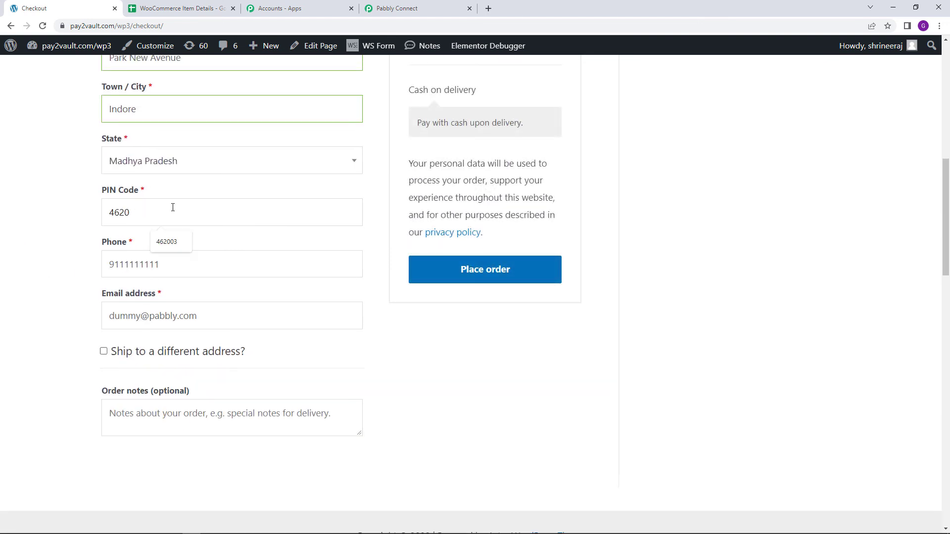
{"action": "type", "text": "45"}
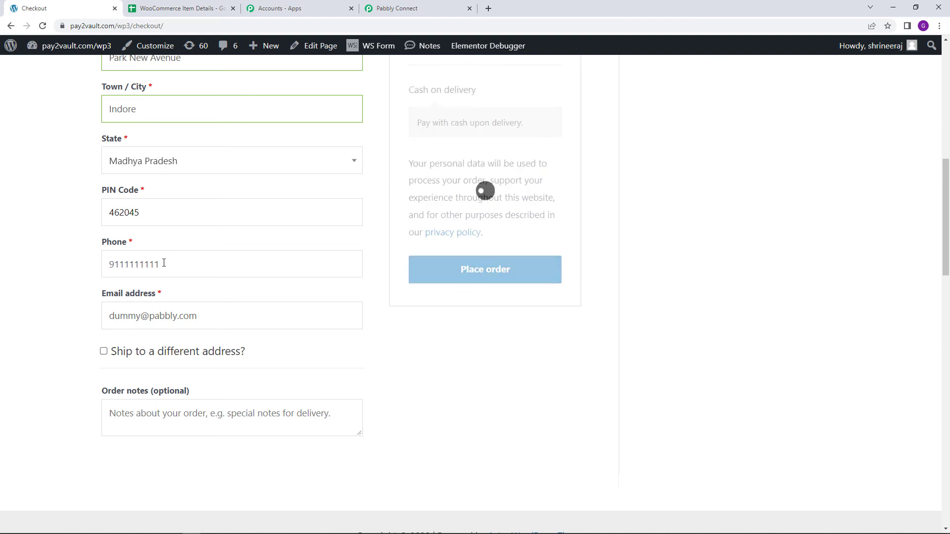
- Change the customer's phone number and email address in the billing details to new test values
{"action": "left_click_drag", "start_coordinate": [160, 264], "coordinate": [116, 267]}
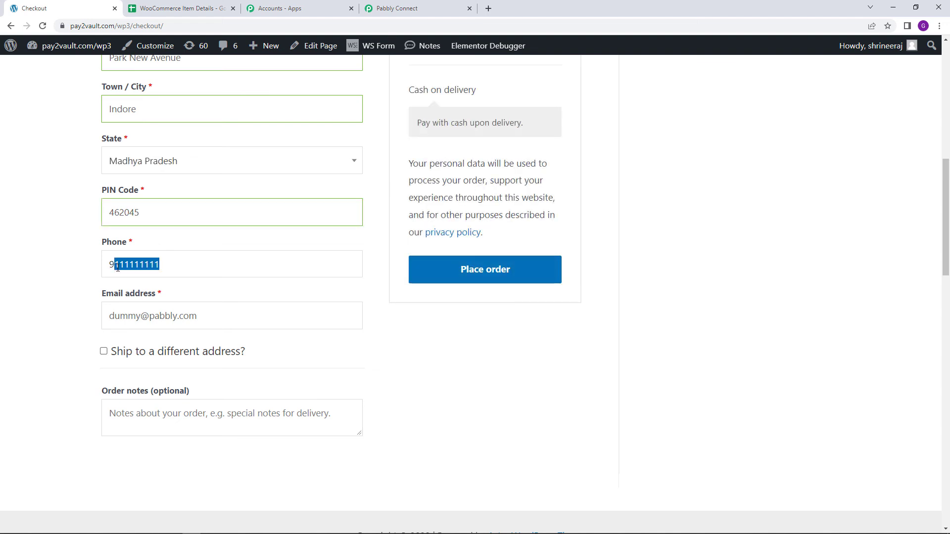
{"action": "type", "text": "22222222"}
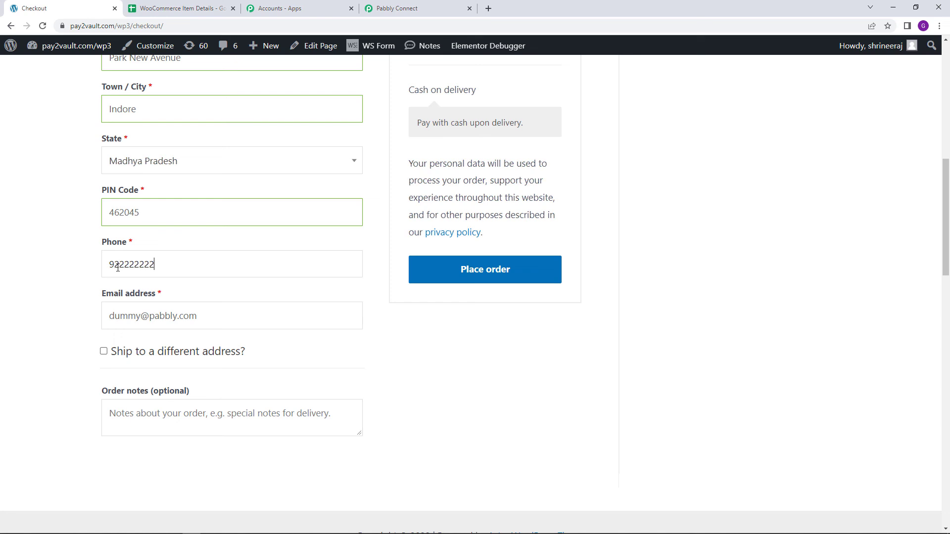
{"action": "left_click_drag", "start_coordinate": [139, 315], "coordinate": [113, 318]}
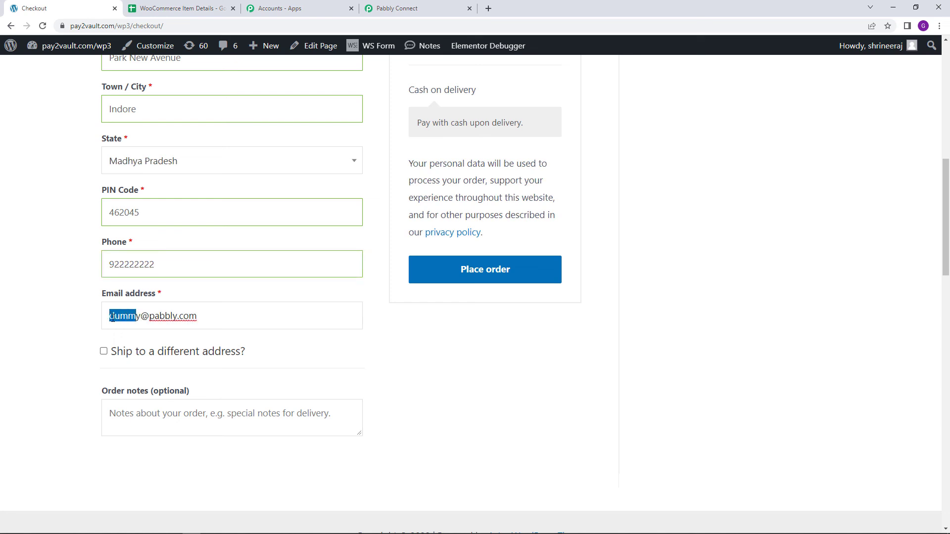
{"action": "left_click", "coordinate": [141, 317]}
{"action": "type", "text": "789"}
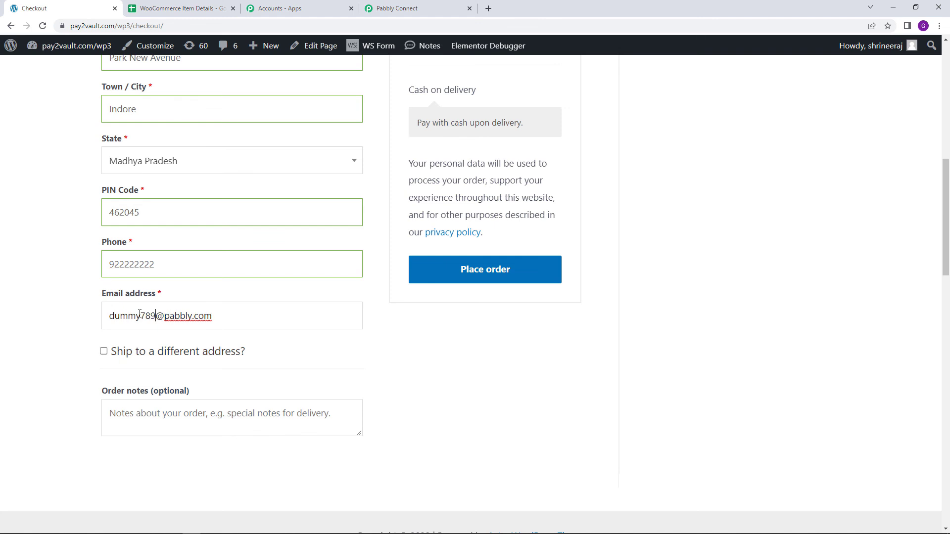
{"action": "double_click", "coordinate": [176, 315]}
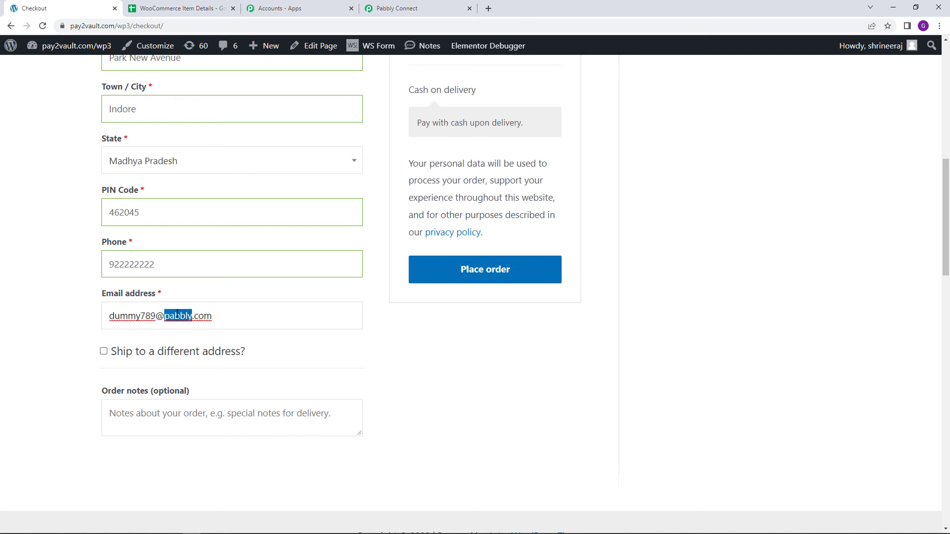
{"action": "type", "text": "demo"}
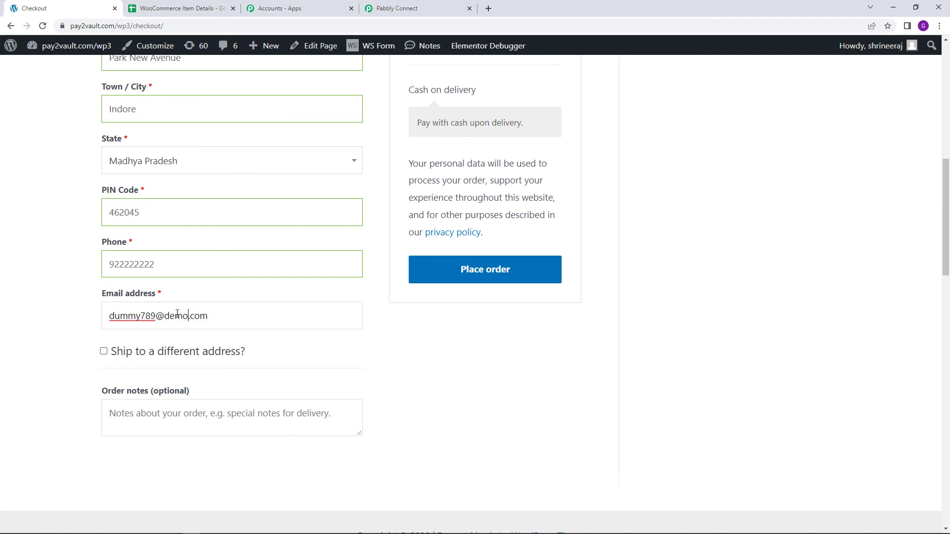
- Review the completed billing details and reload the WooCommerce Item Details spreadsheet in Google Sheets
{"action": "scroll", "coordinate": [448, 389], "scroll_direction": "up", "scroll_amount": 8}
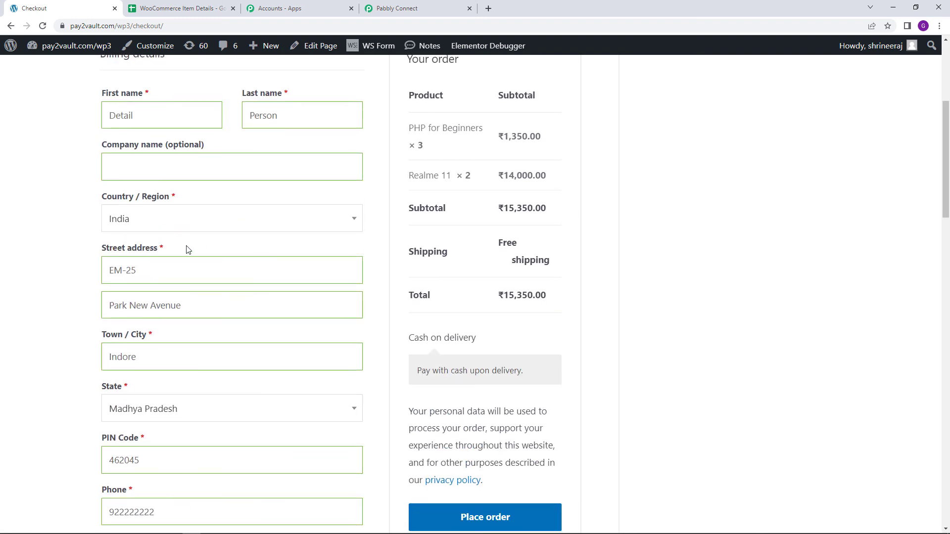
{"action": "scroll", "coordinate": [186, 247], "scroll_direction": "down", "scroll_amount": 5}
{"action": "left_click", "coordinate": [169, 6]}
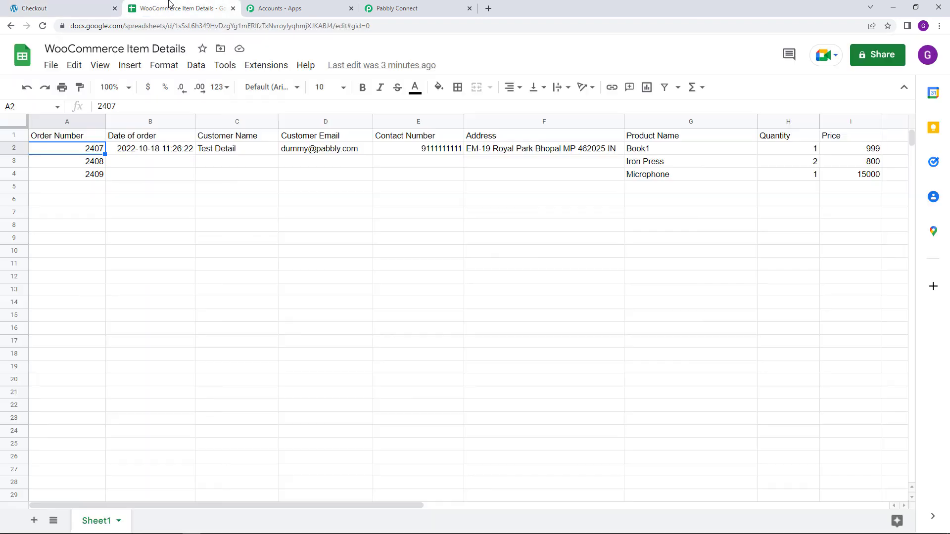
{"action": "left_click", "coordinate": [42, 26]}
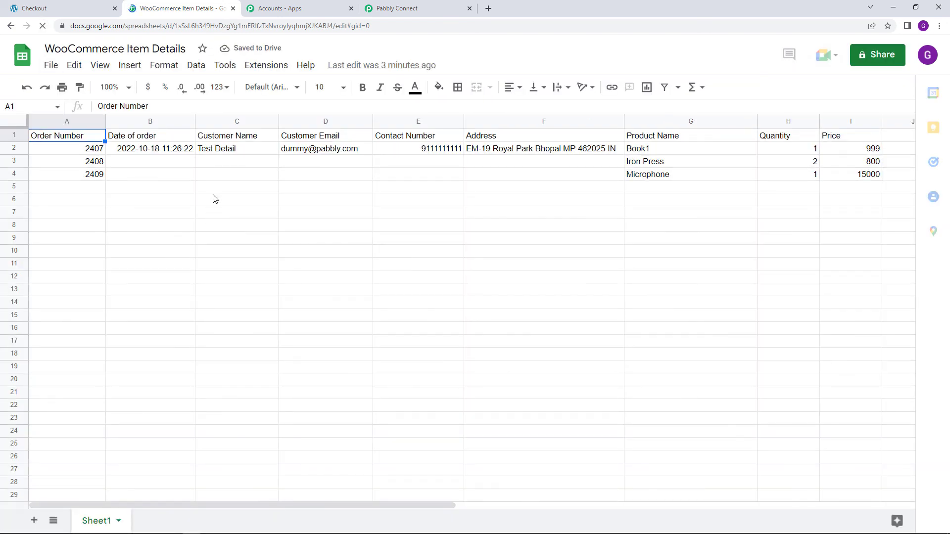
- Return to the checkout page, place the order and save the billing address in the browser
{"action": "left_click", "coordinate": [83, 7]}
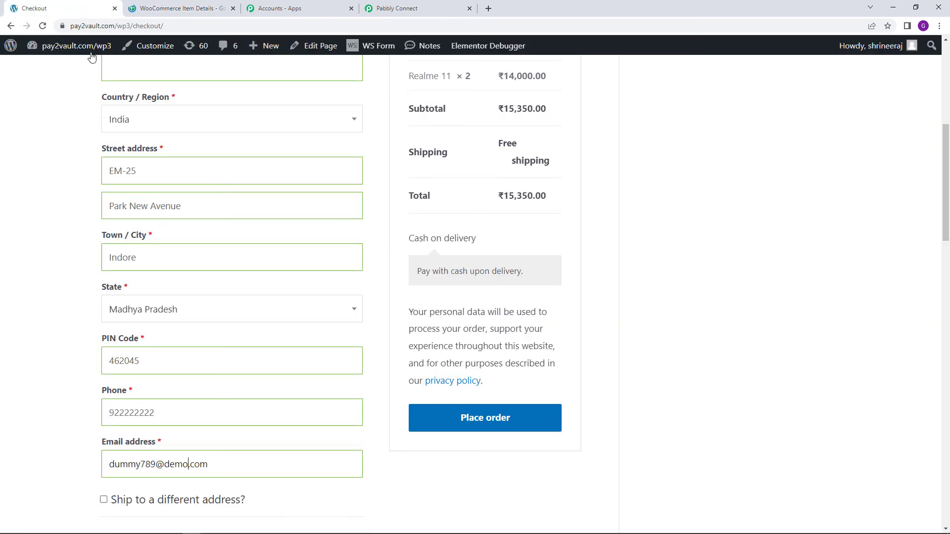
{"action": "left_click", "coordinate": [459, 419]}
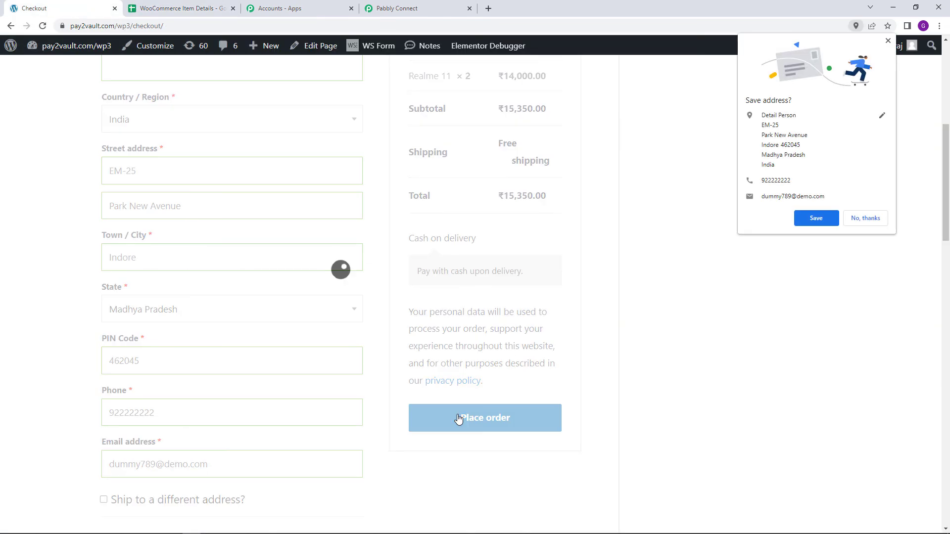
{"action": "left_click", "coordinate": [814, 225]}
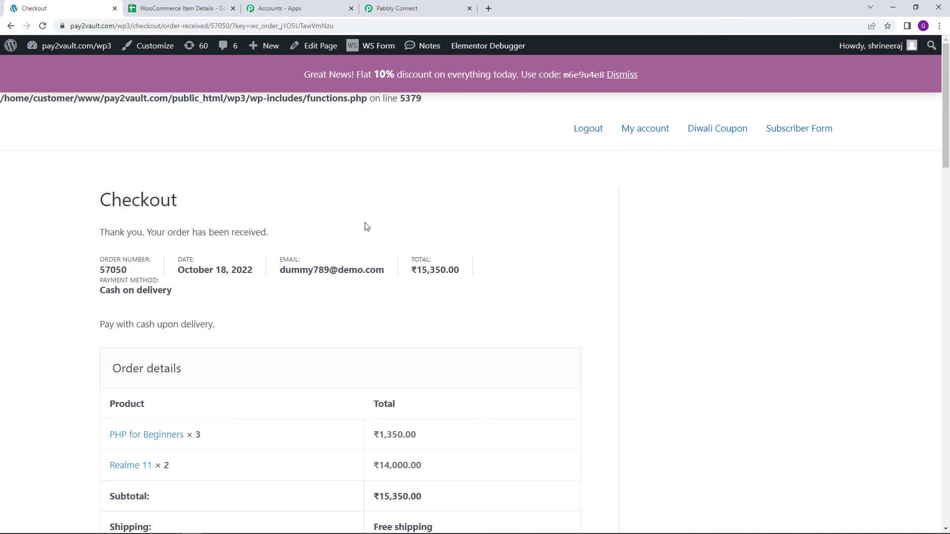
- Switch to the WooCommerce Item Details spreadsheet in Google Sheets and slightly widen the Address and Price columns
{"action": "left_click", "coordinate": [163, 8]}
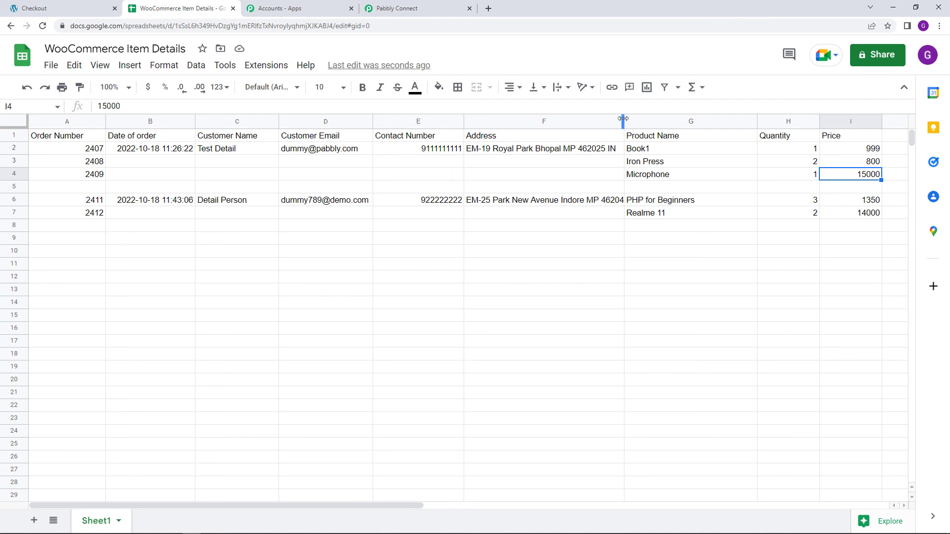
{"action": "left_click_drag", "start_coordinate": [632, 119], "coordinate": [645, 119]}
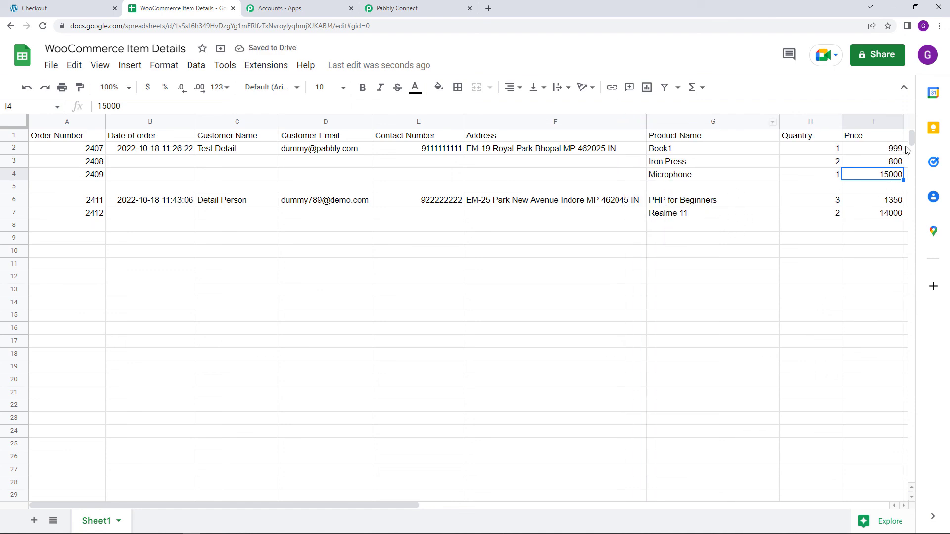
{"action": "left_click_drag", "start_coordinate": [905, 125], "coordinate": [907, 124]}
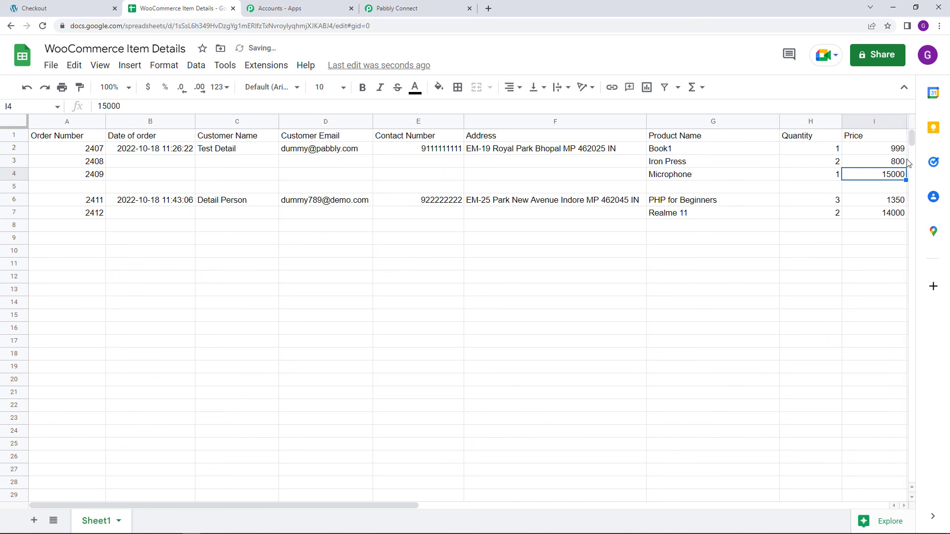
- Switch to Pabbly Connect, generate the share link for the multiple-rows workflow, and reopen the workflow's options
{"action": "left_click", "coordinate": [421, 8]}
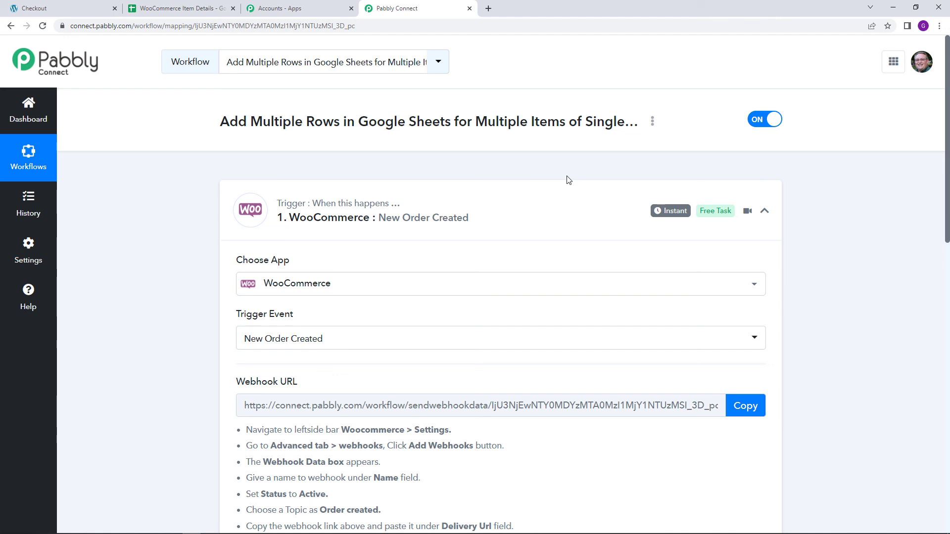
{"action": "left_click", "coordinate": [652, 121]}
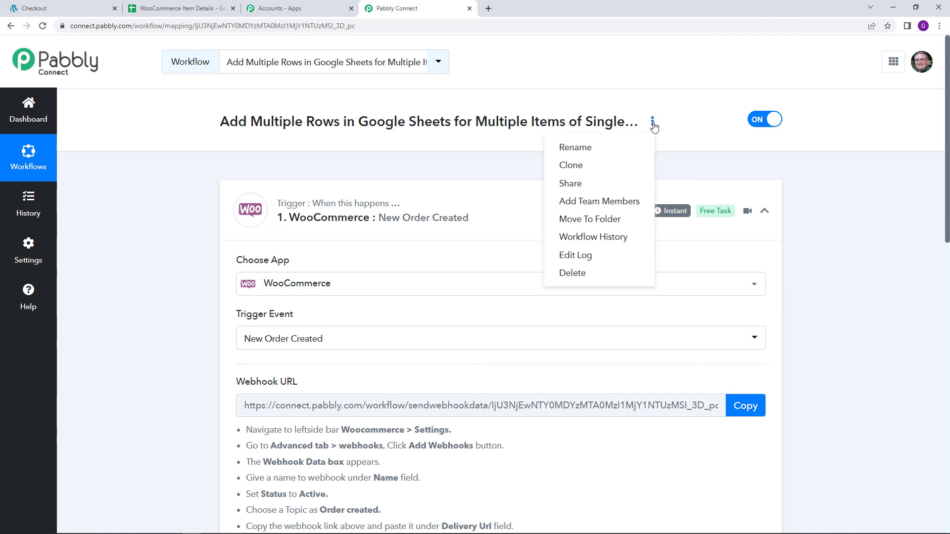
{"action": "left_click", "coordinate": [589, 191]}
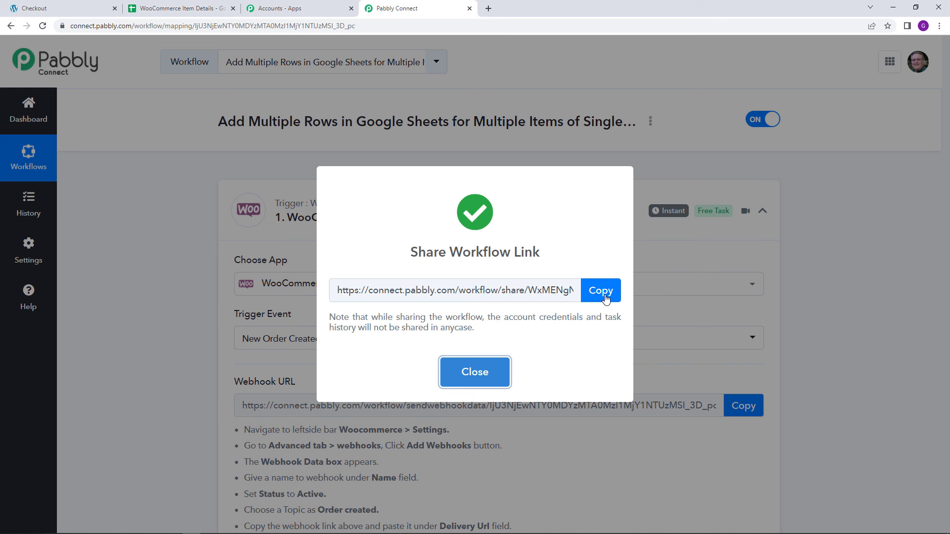
{"action": "left_click", "coordinate": [500, 375]}
{"action": "left_click", "coordinate": [651, 124]}
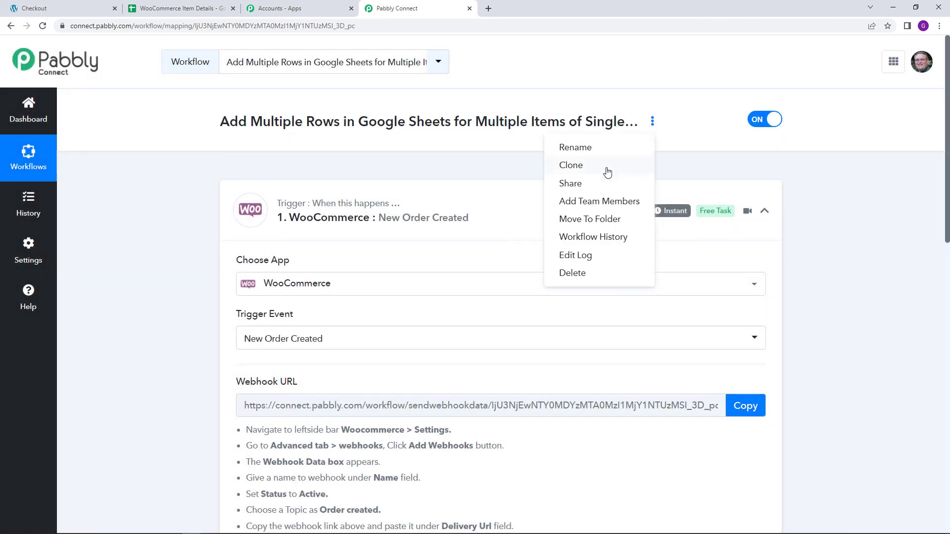